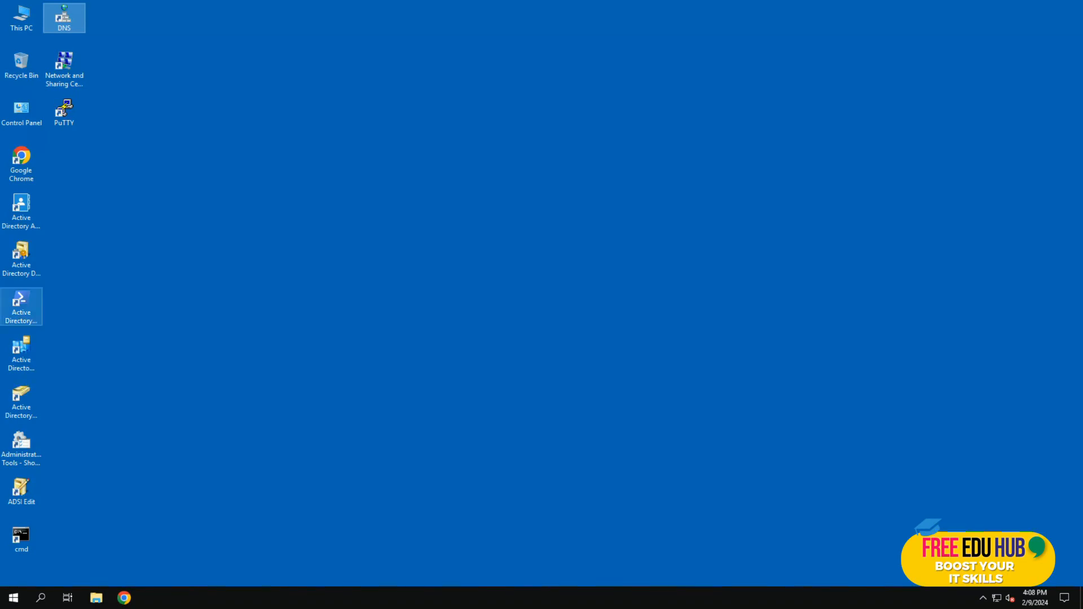
# - Open Active Directory Users and Computers from Server Manager's administrative tools
pyautogui.click(14, 597)
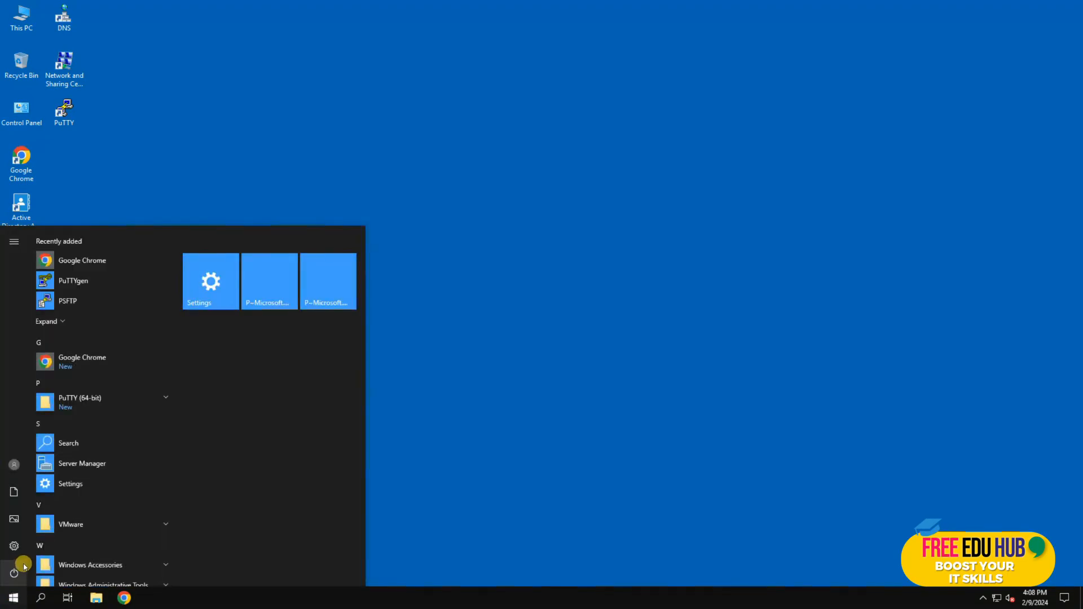
pyautogui.click(90, 463)
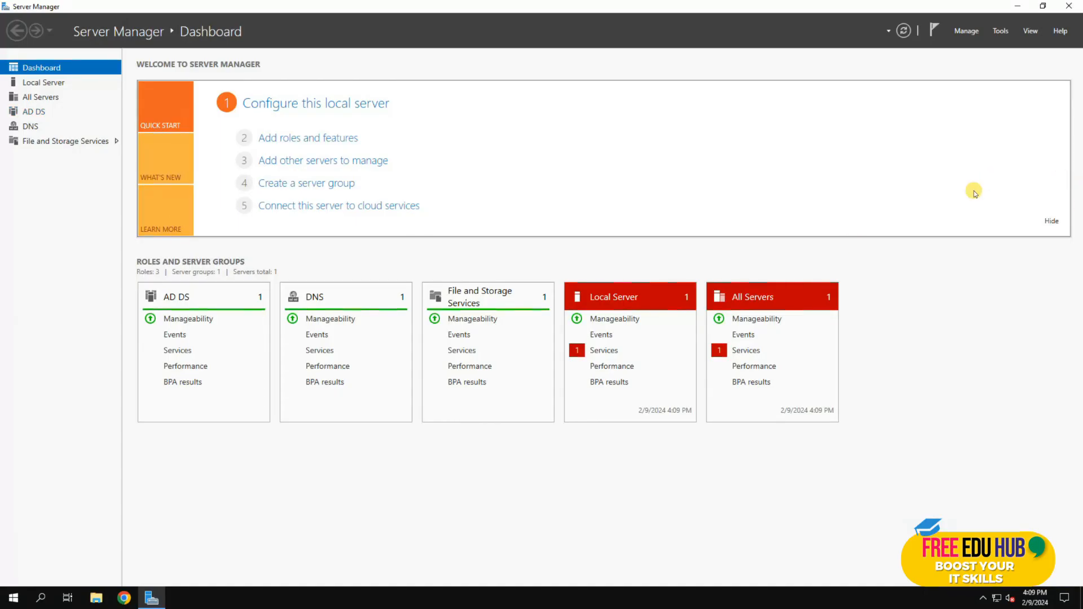
pyautogui.click(1001, 31)
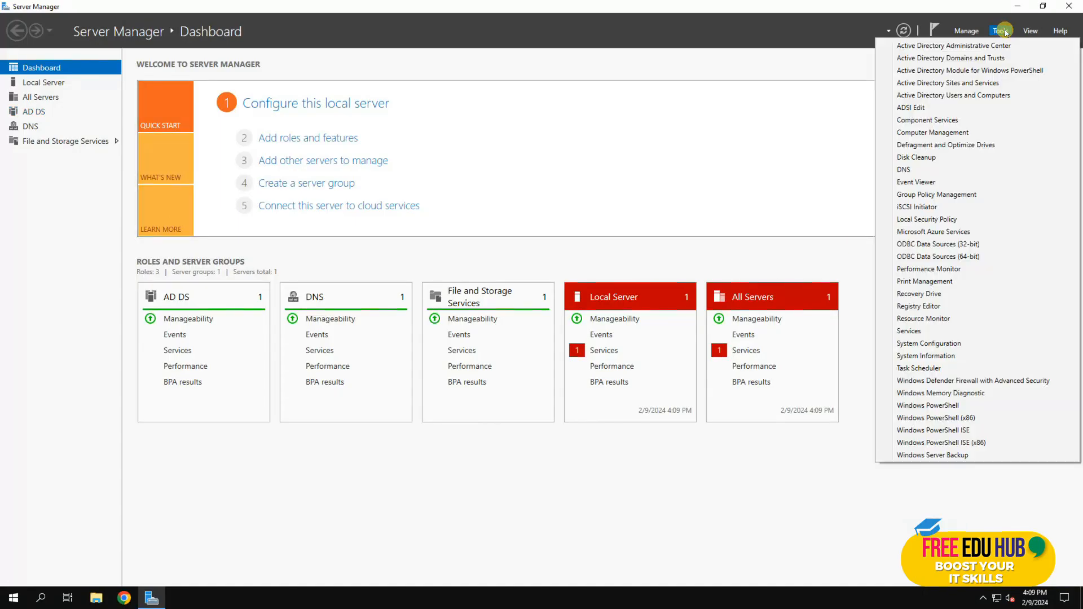
pyautogui.click(1001, 96)
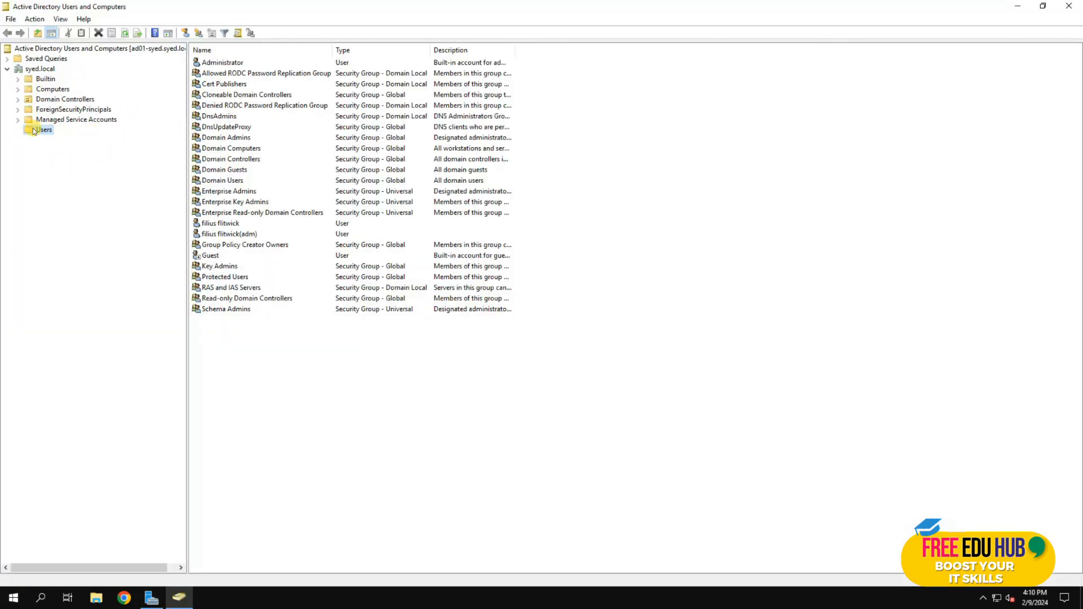
# - Review the contents of the domain's Managed Service Accounts, ForeignSecurityPrincipals, Domain Controllers, Computers and Users containers
pyautogui.click(56, 120)
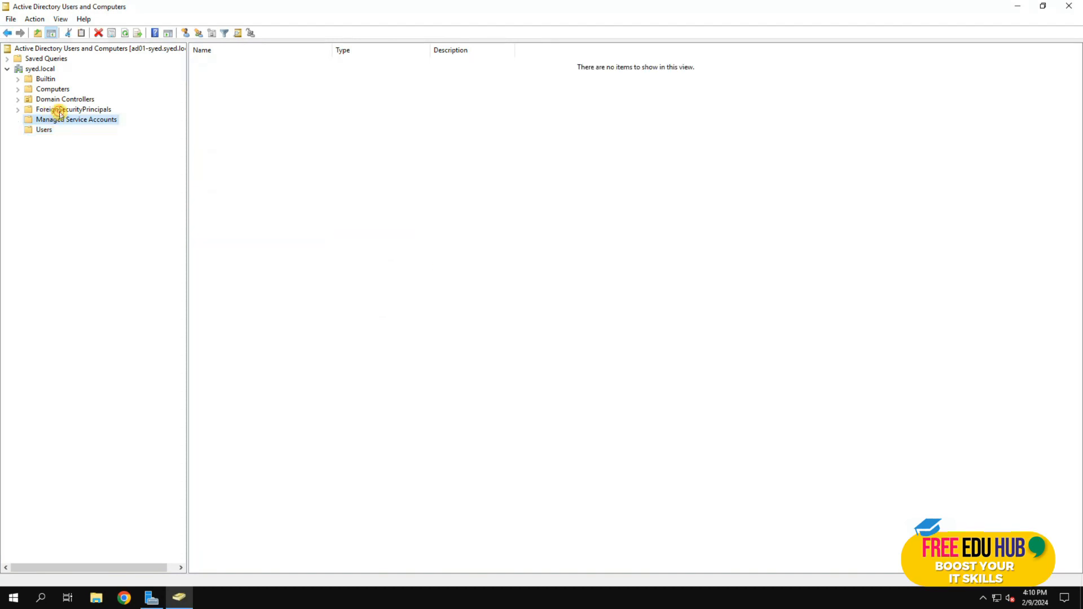
pyautogui.click(60, 110)
pyautogui.click(63, 99)
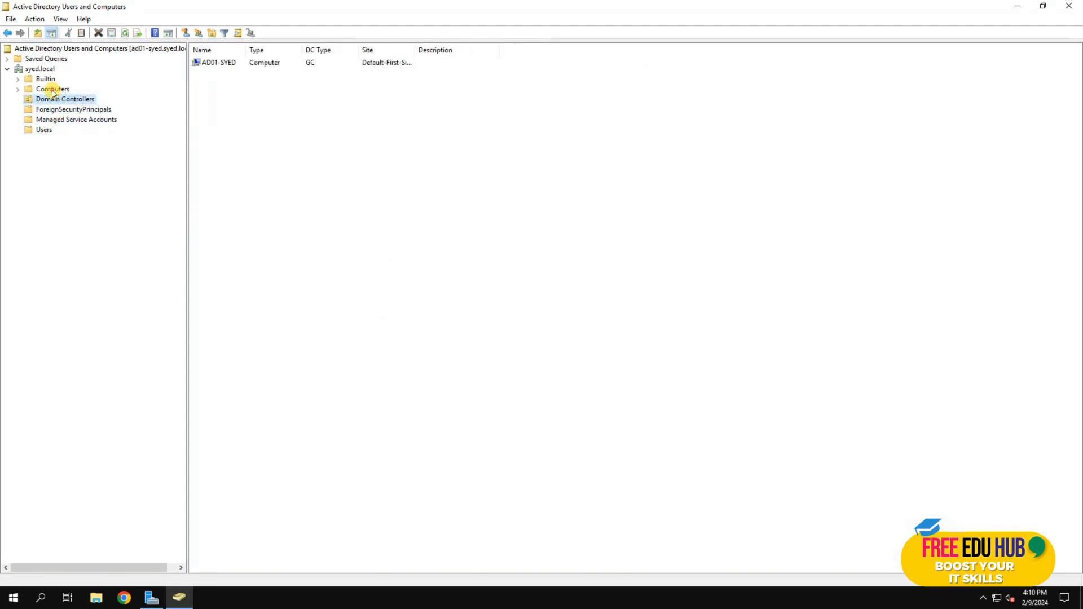
pyautogui.click(53, 90)
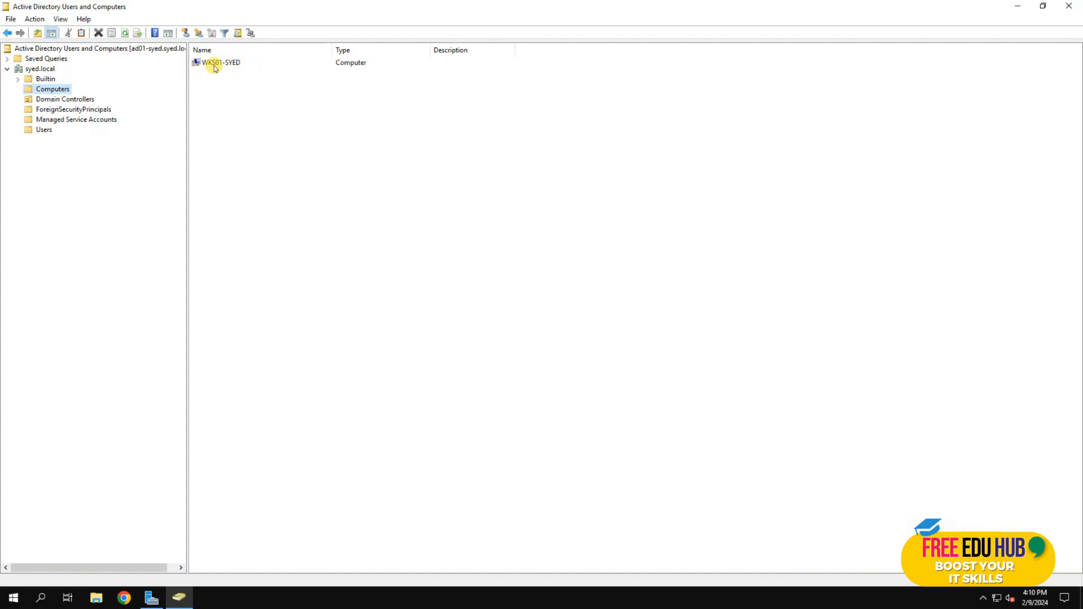
pyautogui.click(45, 131)
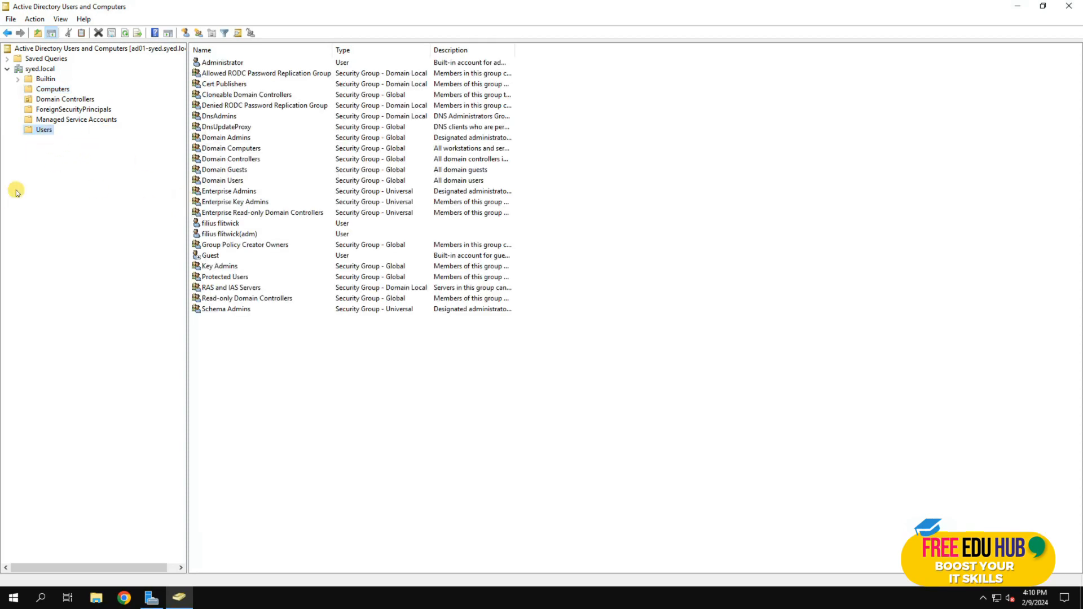
# - Create an organizational unit named SYS255 at the root of the domain
pyautogui.click(42, 69)
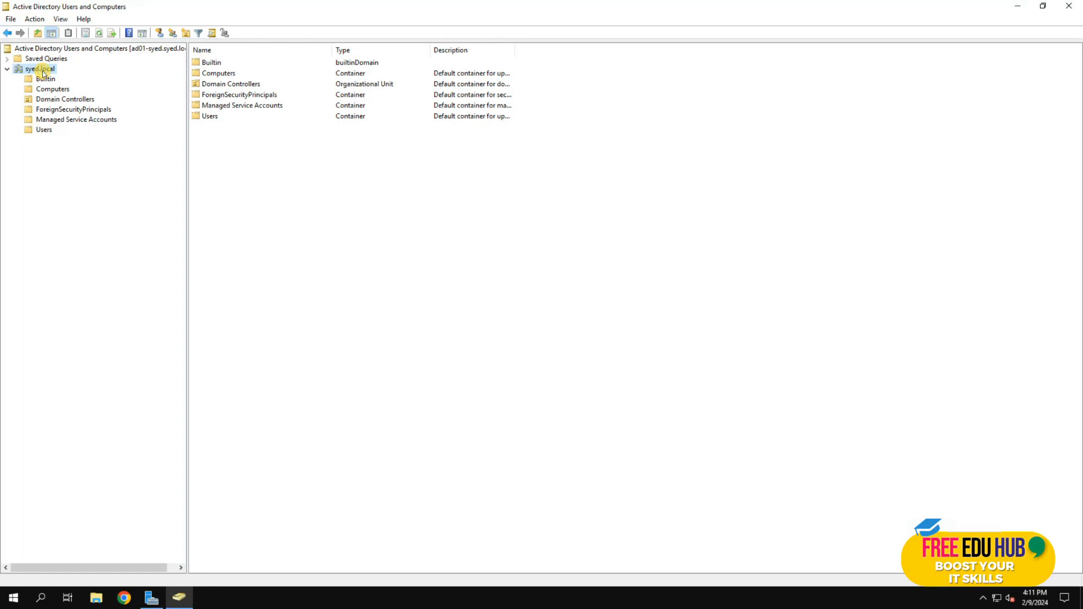
pyautogui.rightClick(43, 71)
pyautogui.moveTo(125, 156)
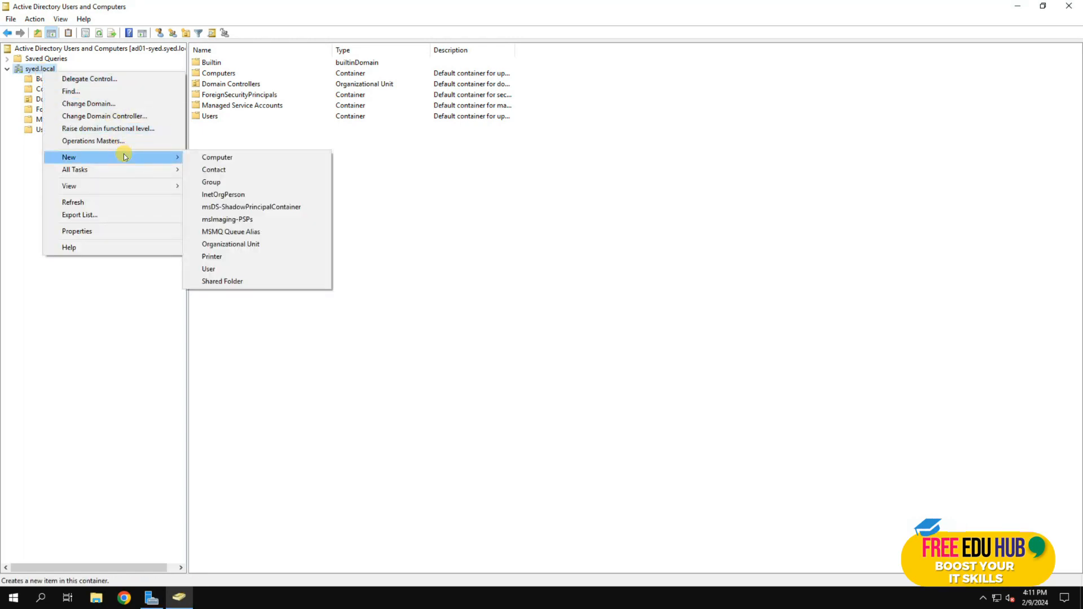
pyautogui.click(246, 245)
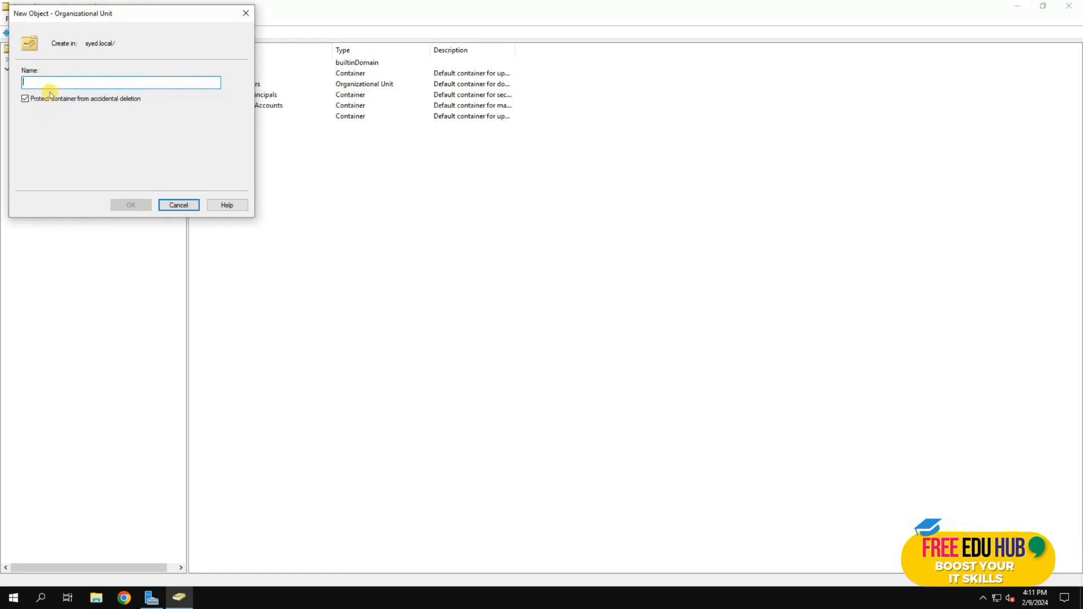
pyautogui.write('SYS255')
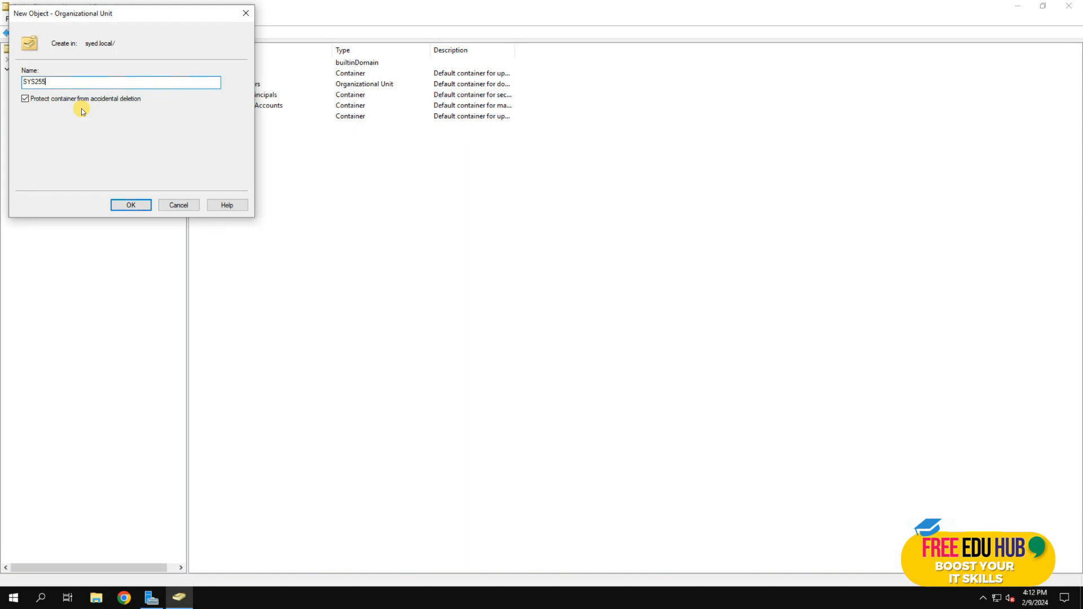
pyautogui.click(124, 205)
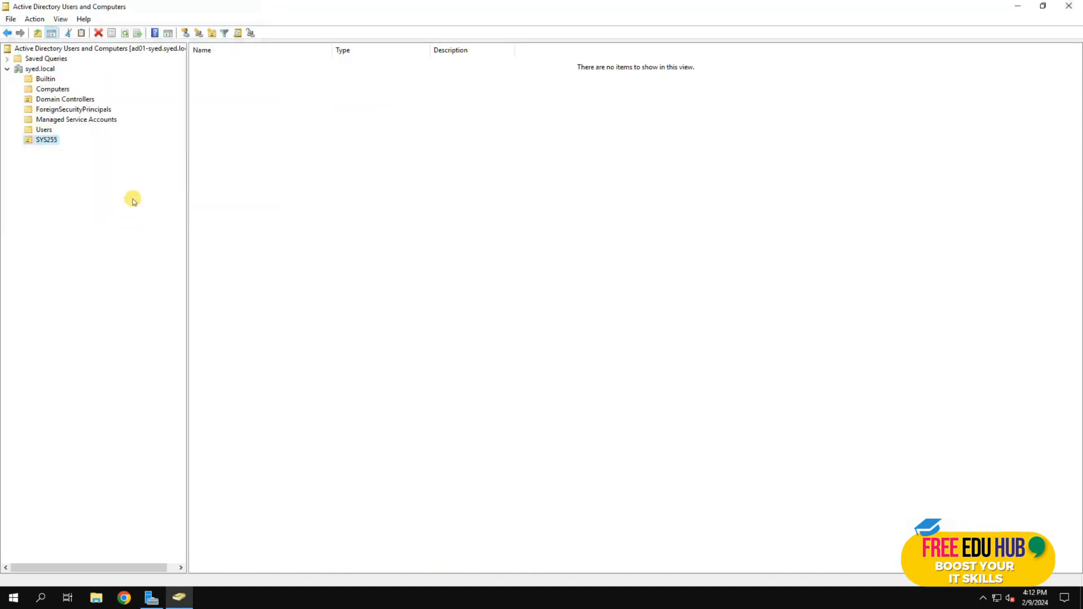
# - Try to delete the SYS255 organizational unit
pyautogui.click(44, 141)
pyautogui.click(71, 147)
pyautogui.click(46, 143)
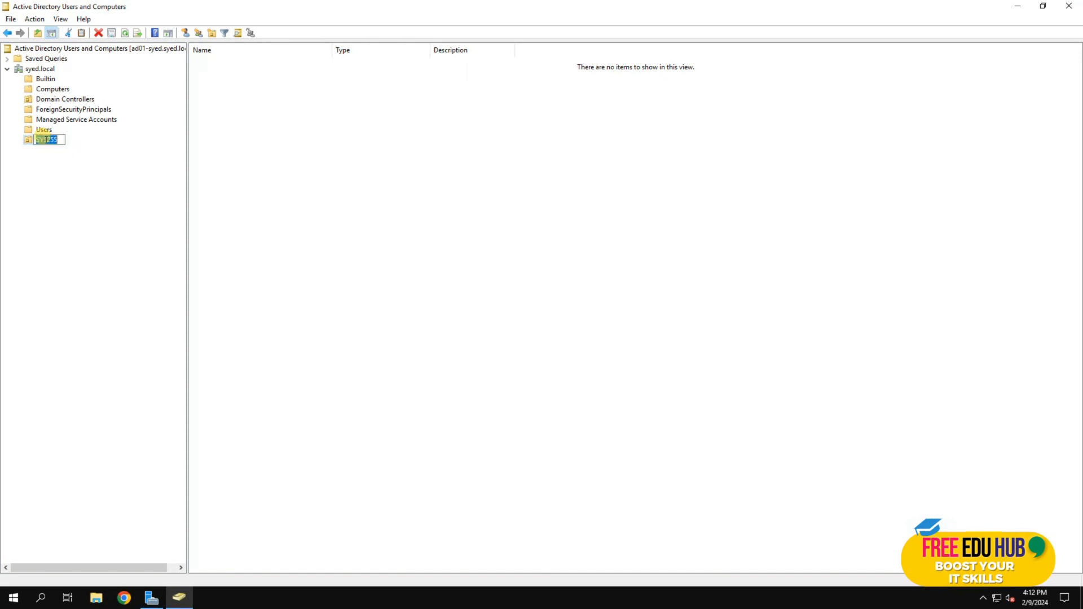
pyautogui.click(72, 149)
pyautogui.press('Delete')
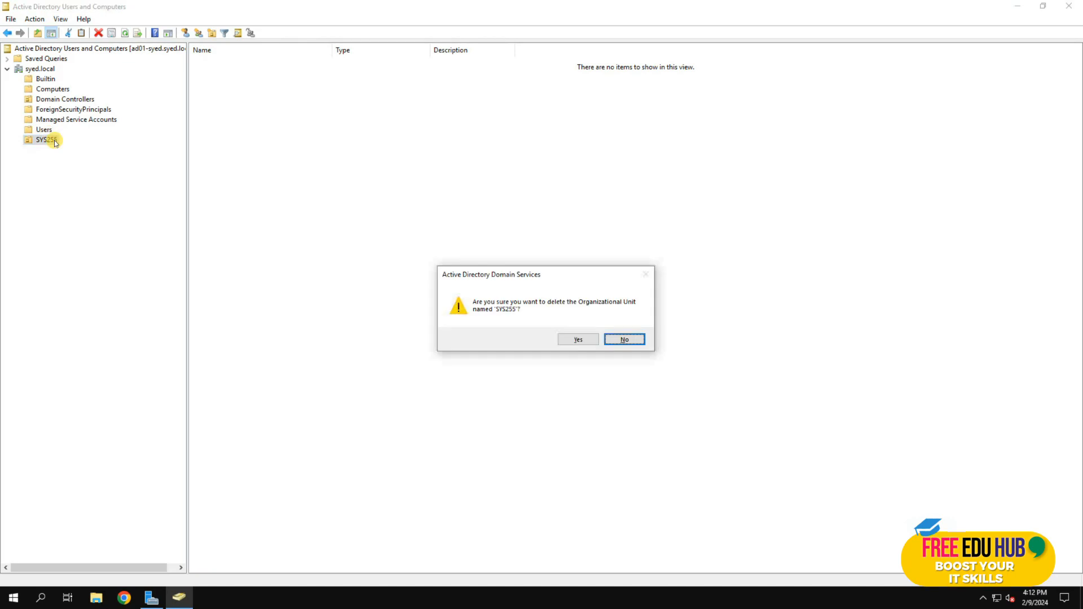
pyautogui.click(574, 342)
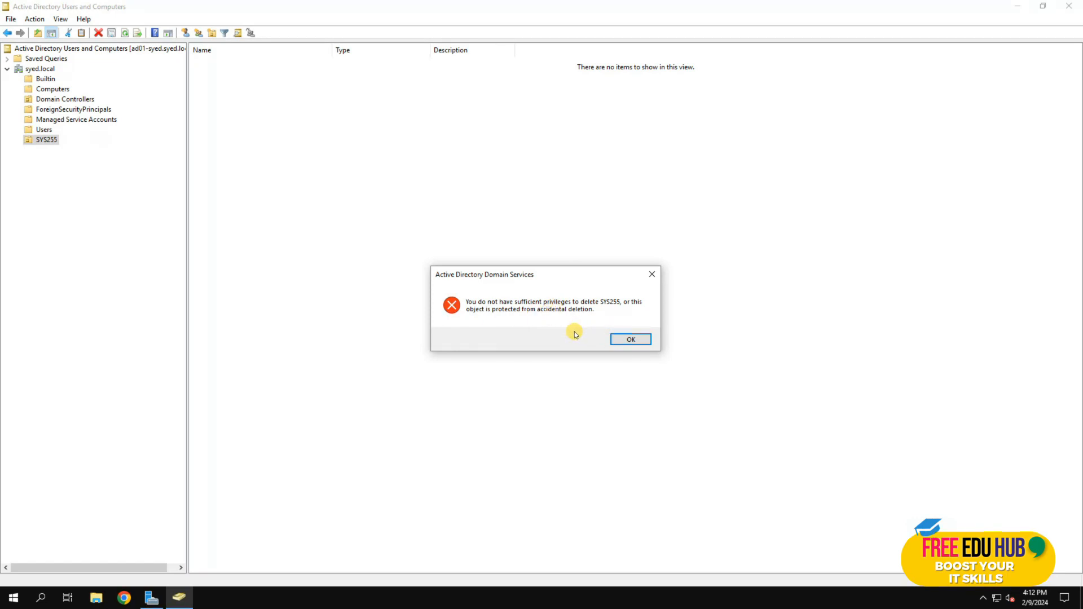
pyautogui.click(632, 339)
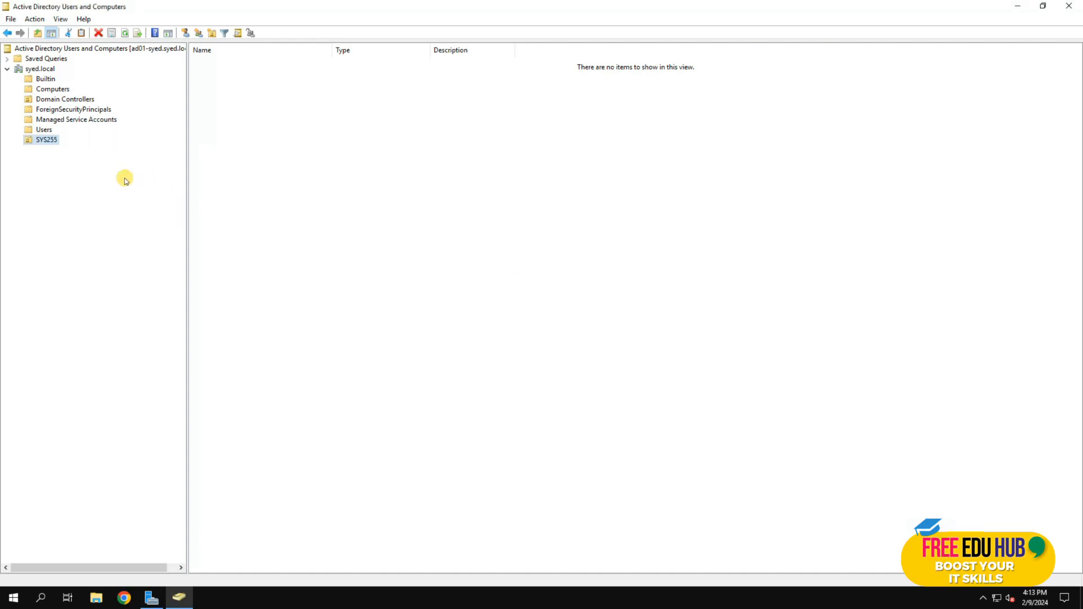
# - Create a child organizational unit named Accounts inside SYS255
pyautogui.rightClick(52, 143)
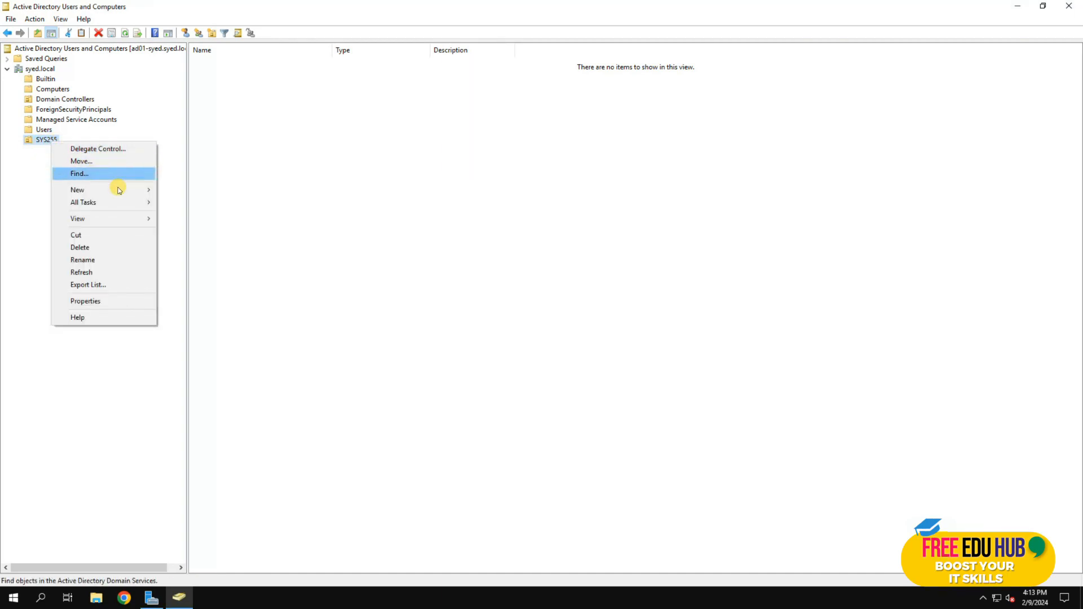
pyautogui.moveTo(121, 188)
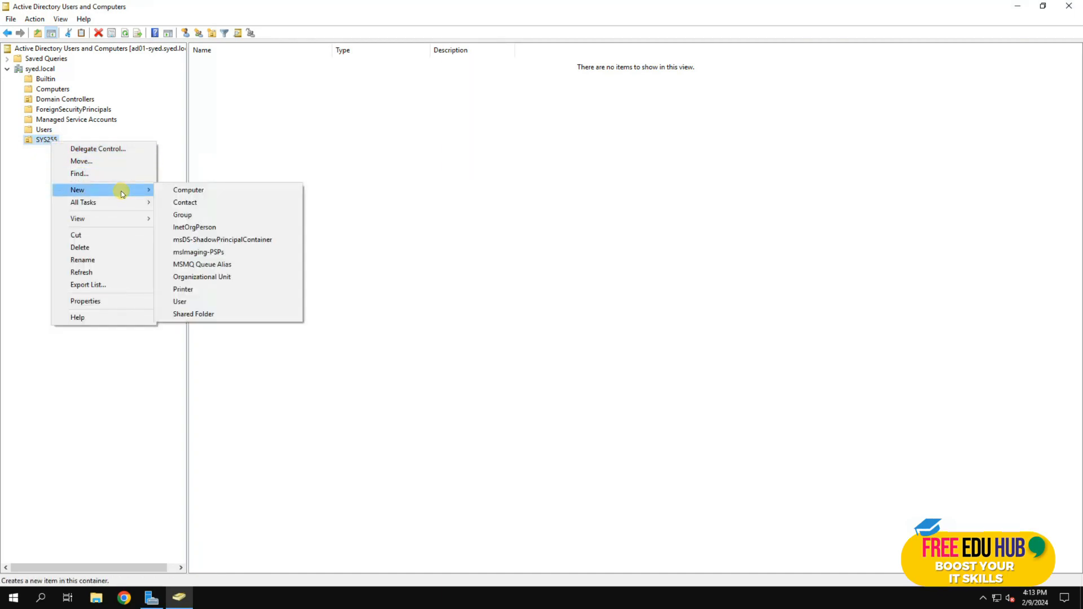
pyautogui.click(208, 277)
pyautogui.write('a')
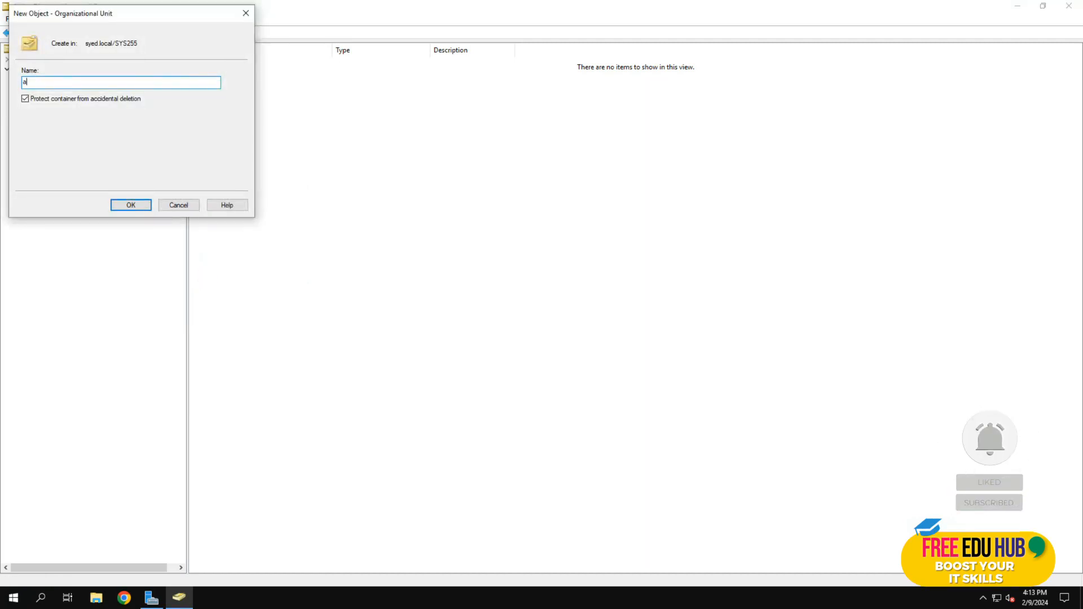
pyautogui.press('BackSpace')
pyautogui.write('Accounts')
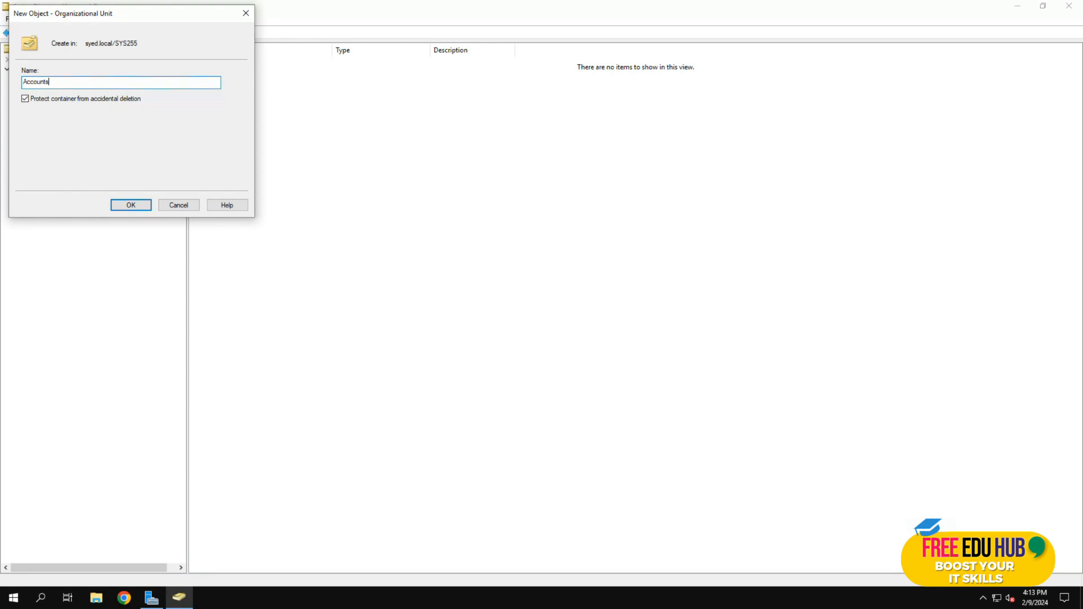
pyautogui.click(119, 205)
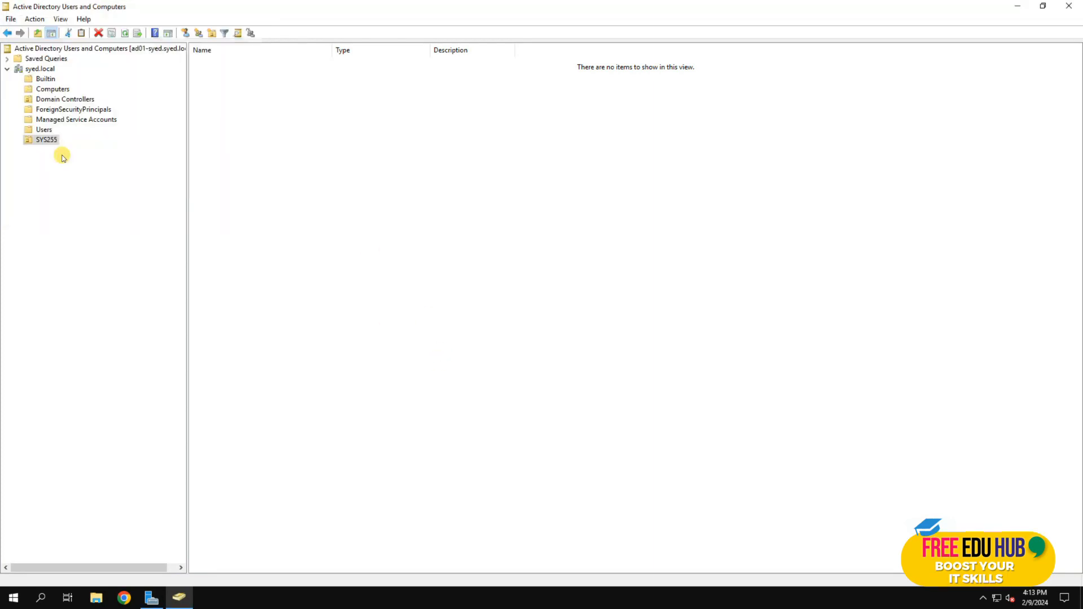
# - Create a child organizational unit named Computers inside SYS255
pyautogui.rightClick(43, 140)
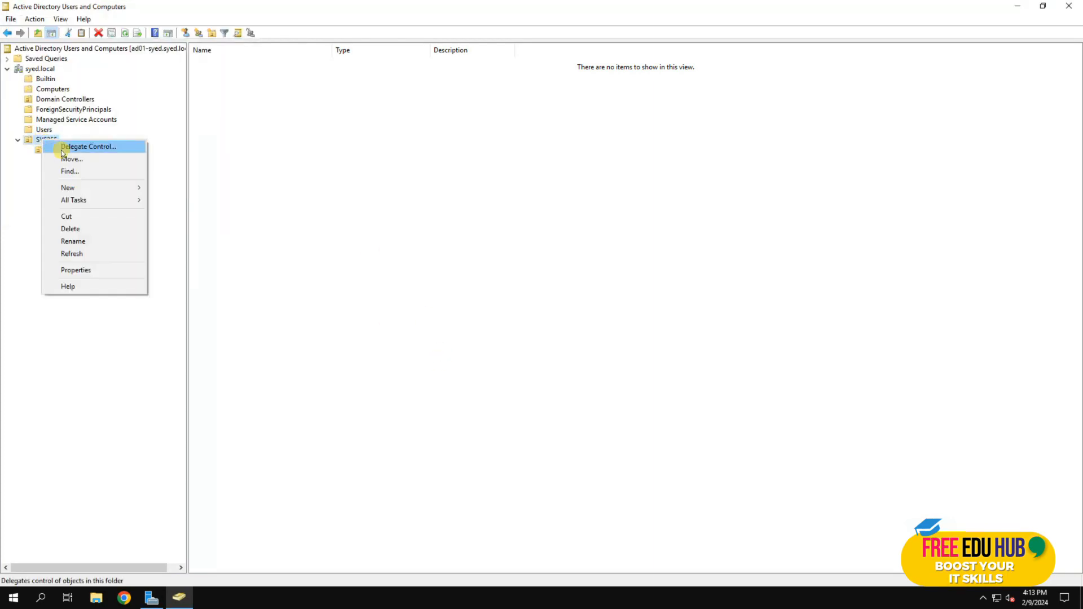
pyautogui.click(82, 189)
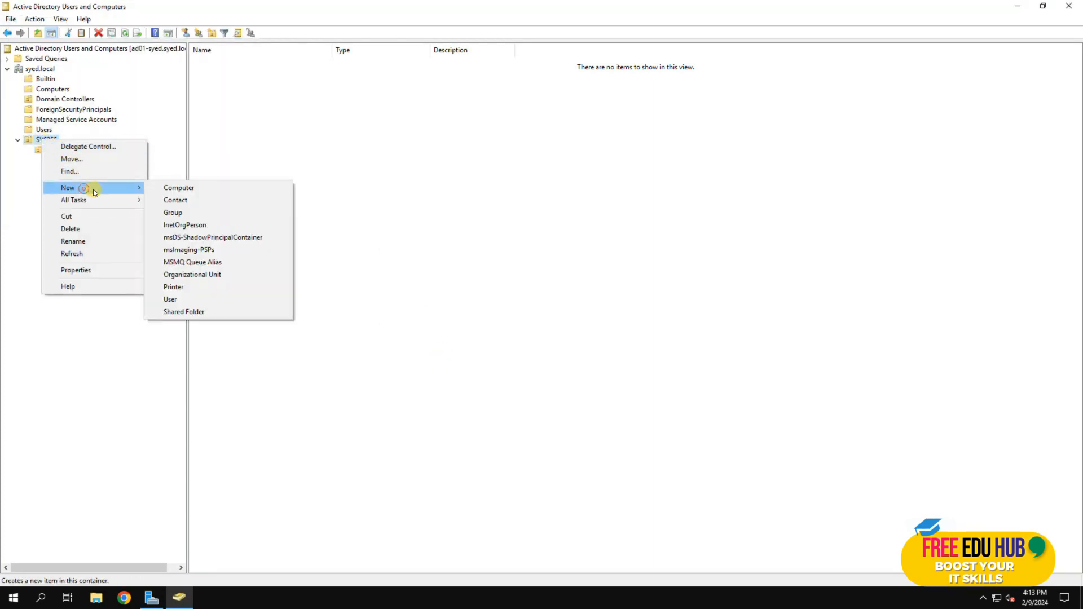
pyautogui.click(186, 275)
pyautogui.write('C')
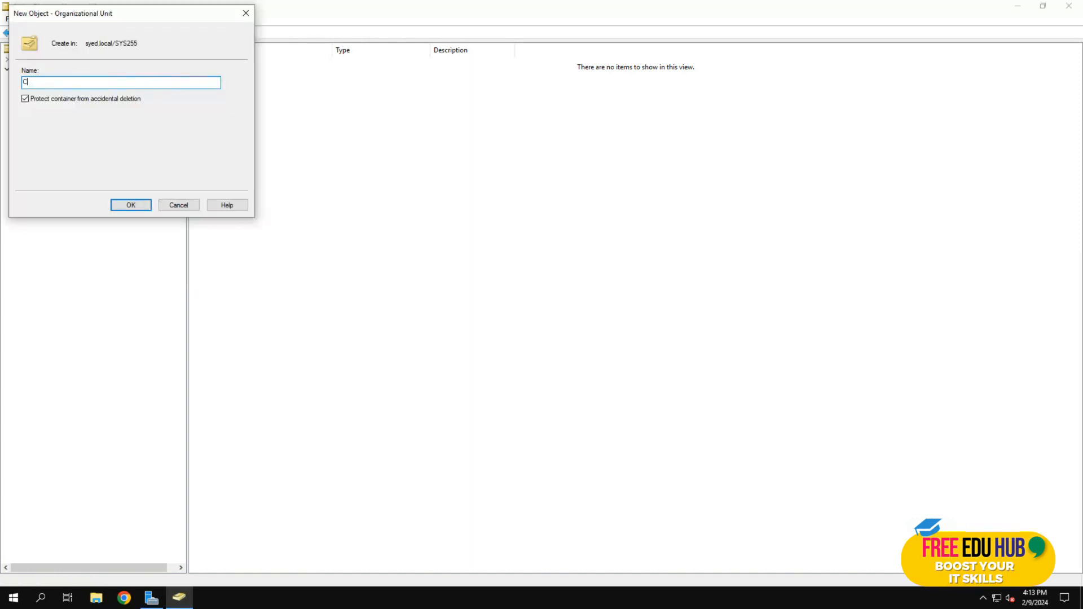
pyautogui.write('omputers')
pyautogui.click(138, 206)
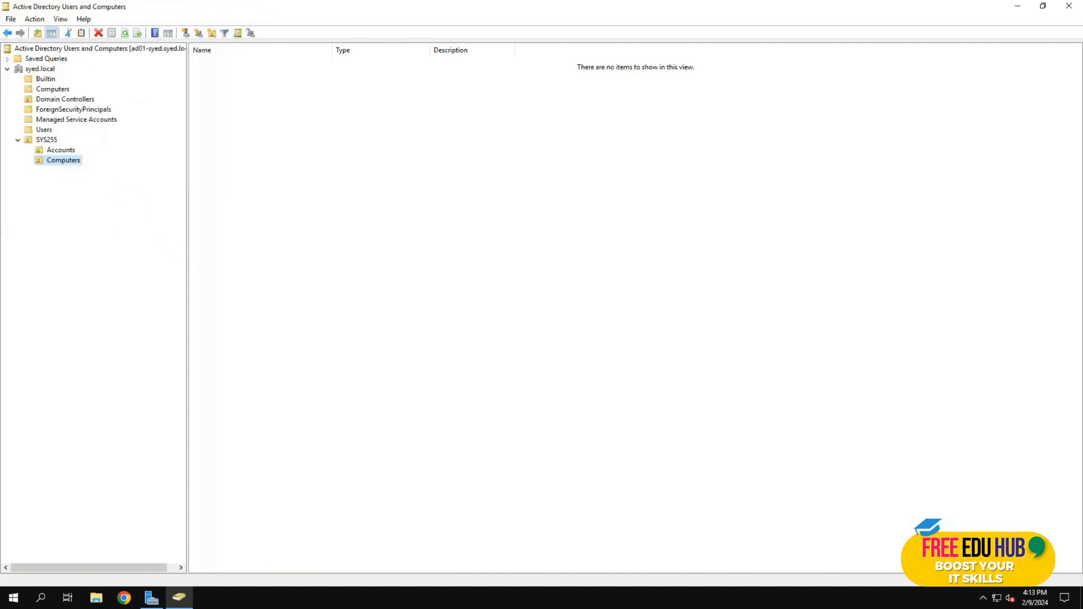
# - Create a child organizational unit named Groups inside SYS255
pyautogui.rightClick(50, 142)
pyautogui.moveTo(110, 192)
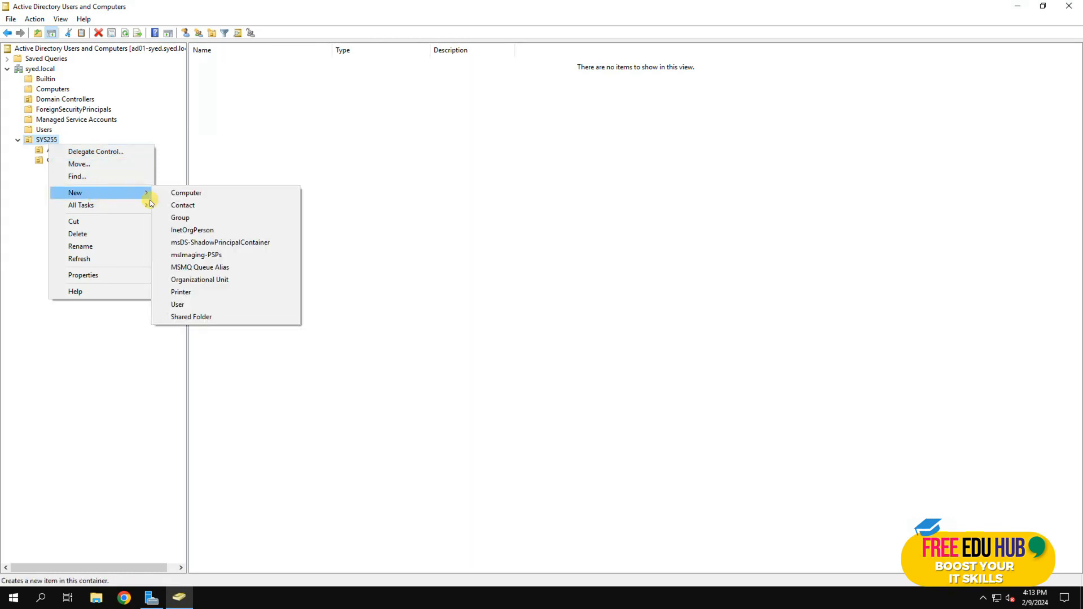
pyautogui.click(213, 281)
pyautogui.write('Groups')
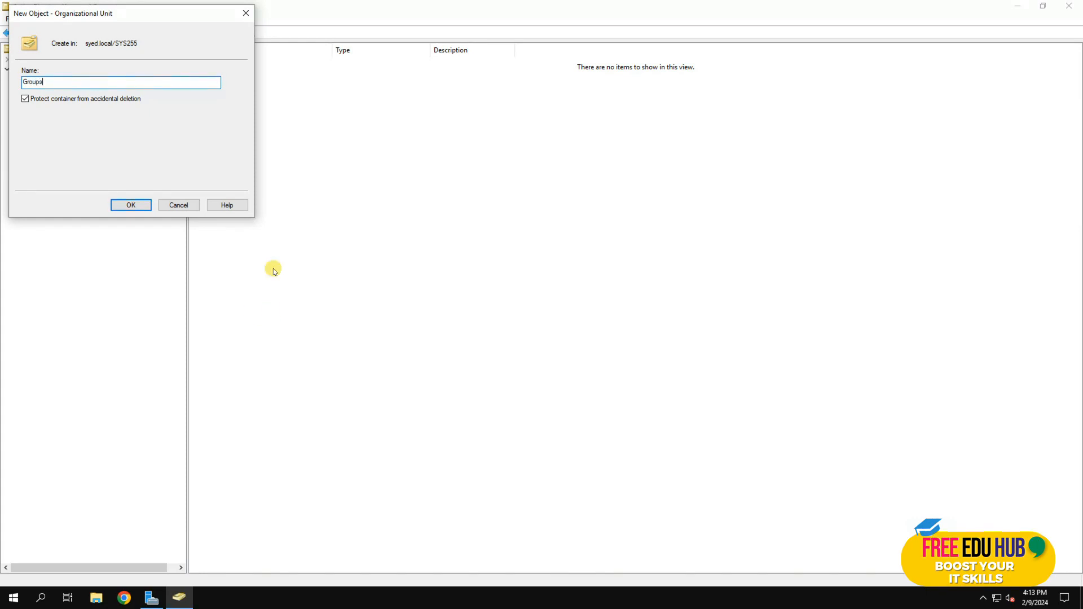
pyautogui.click(132, 205)
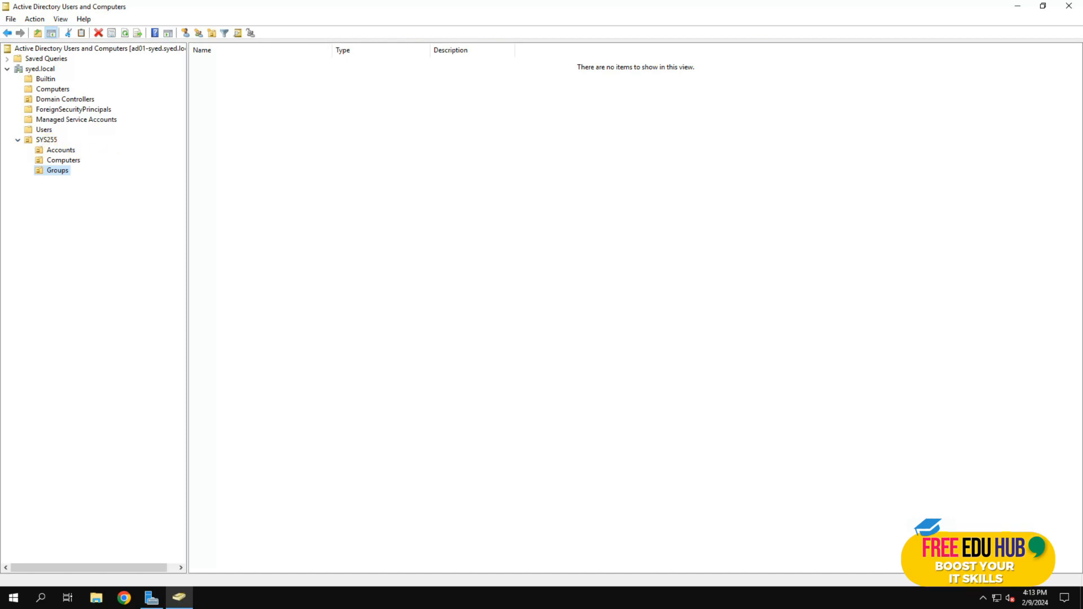
# - Create a user account in the SYS255 Accounts unit, entering the person's first name, last name, logon name and an initial password
pyautogui.click(53, 156)
pyautogui.click(56, 150)
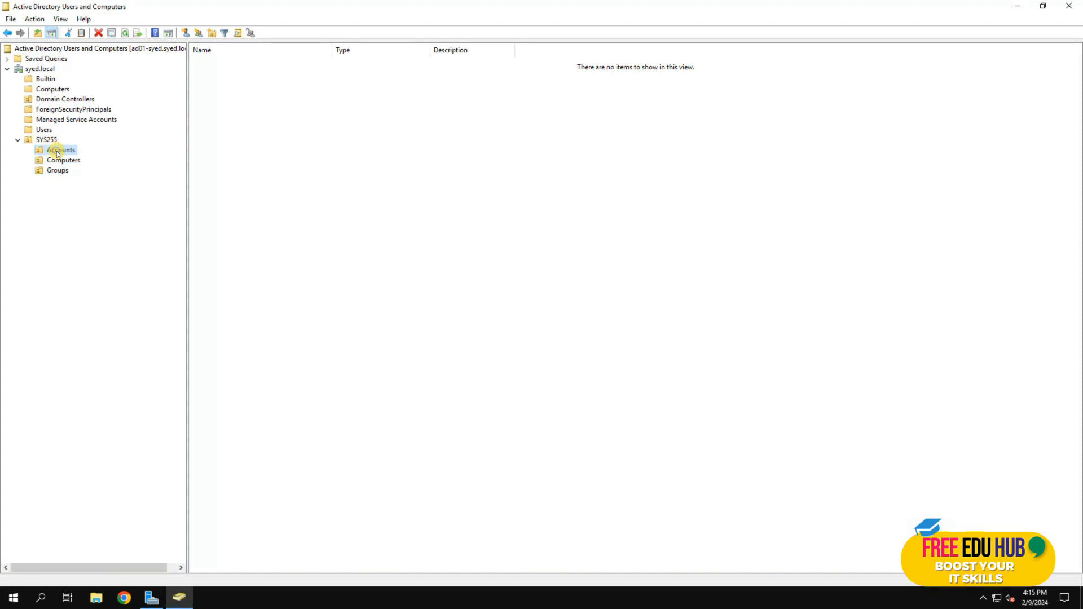
pyautogui.rightClick(57, 152)
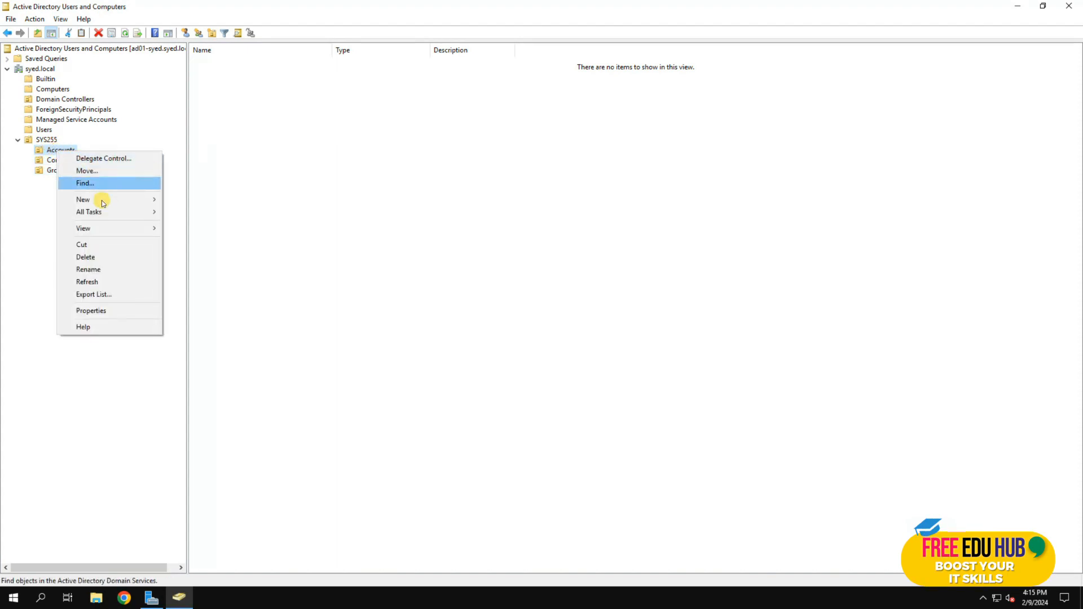
pyautogui.moveTo(109, 199)
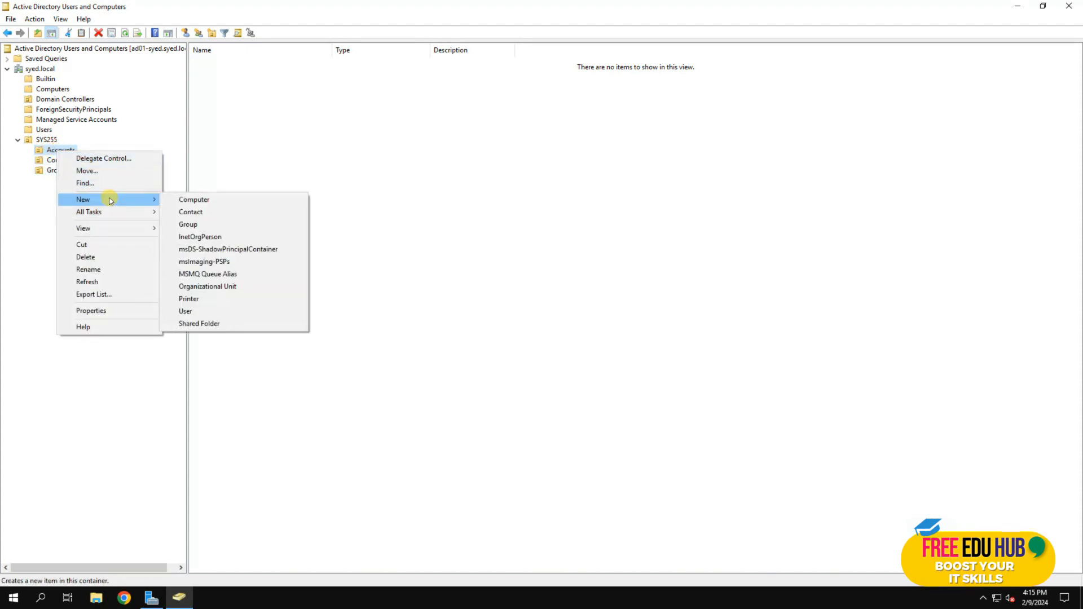
pyautogui.click(192, 310)
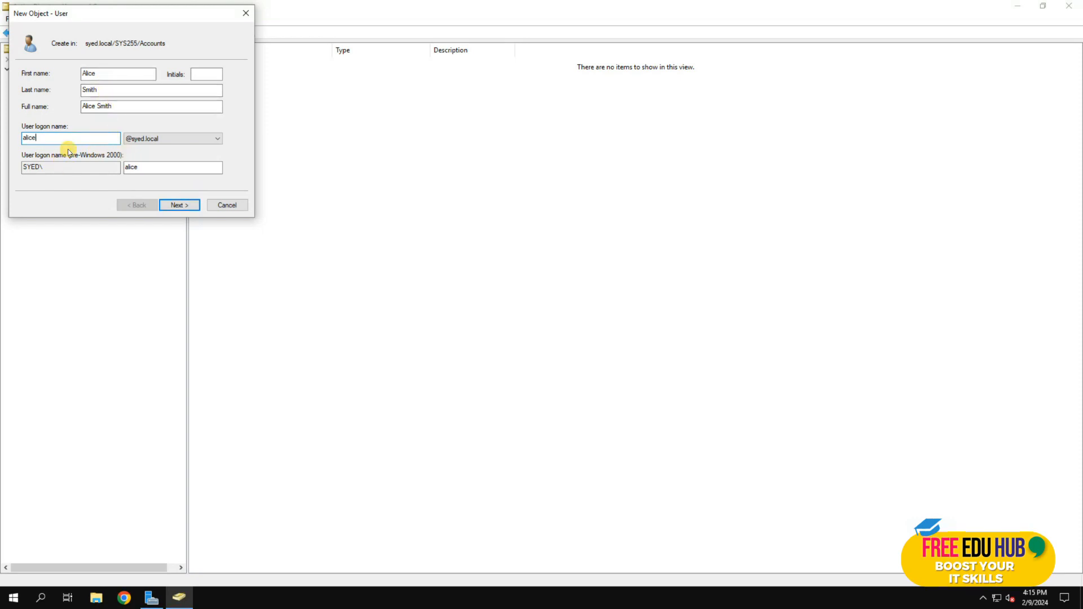
pyautogui.click(180, 205)
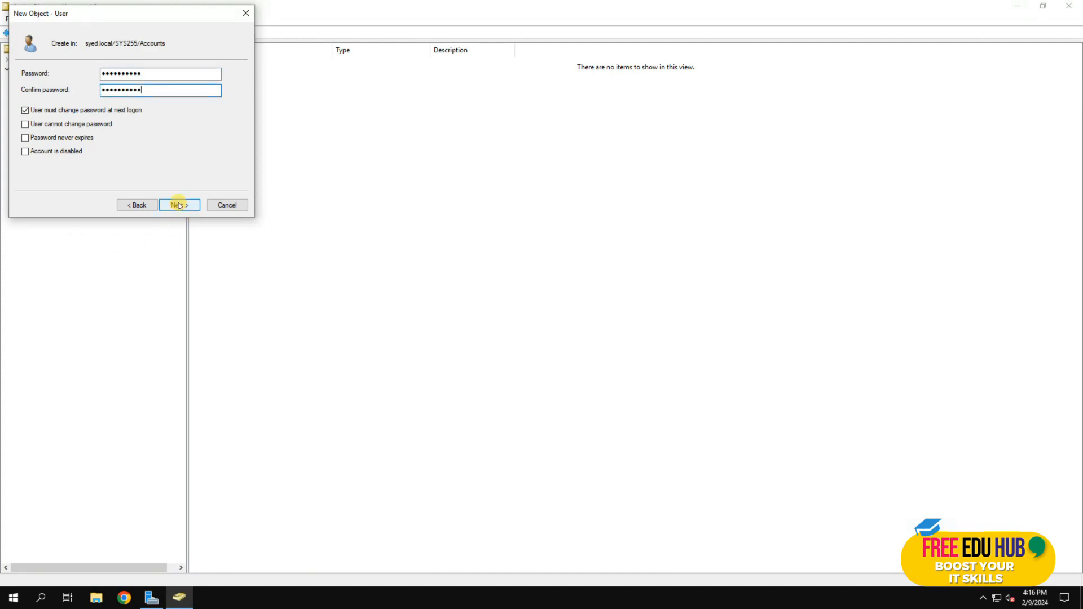
pyautogui.click(179, 206)
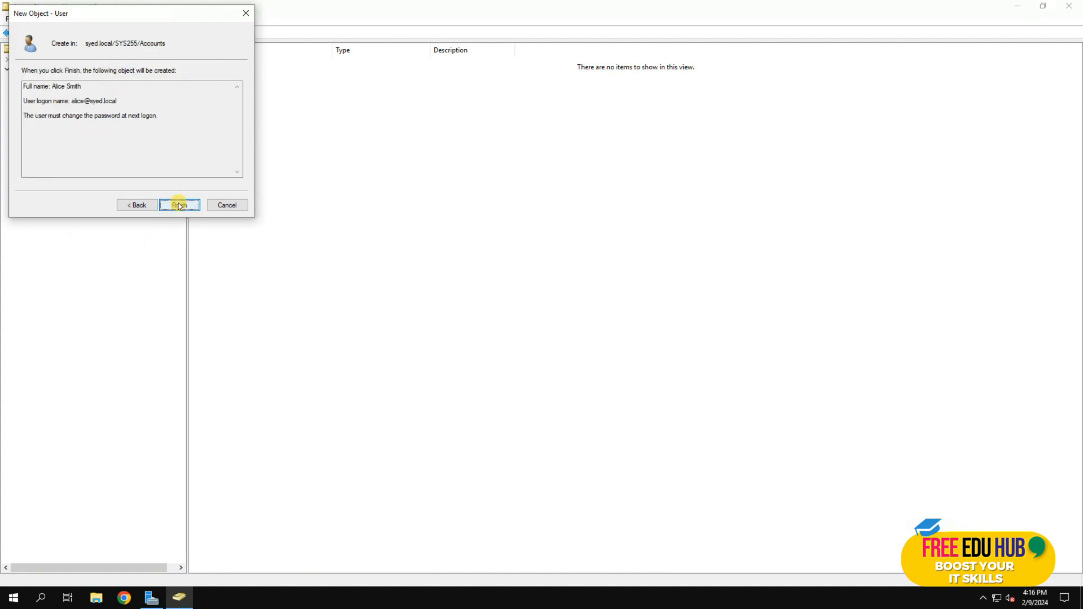
pyautogui.click(178, 206)
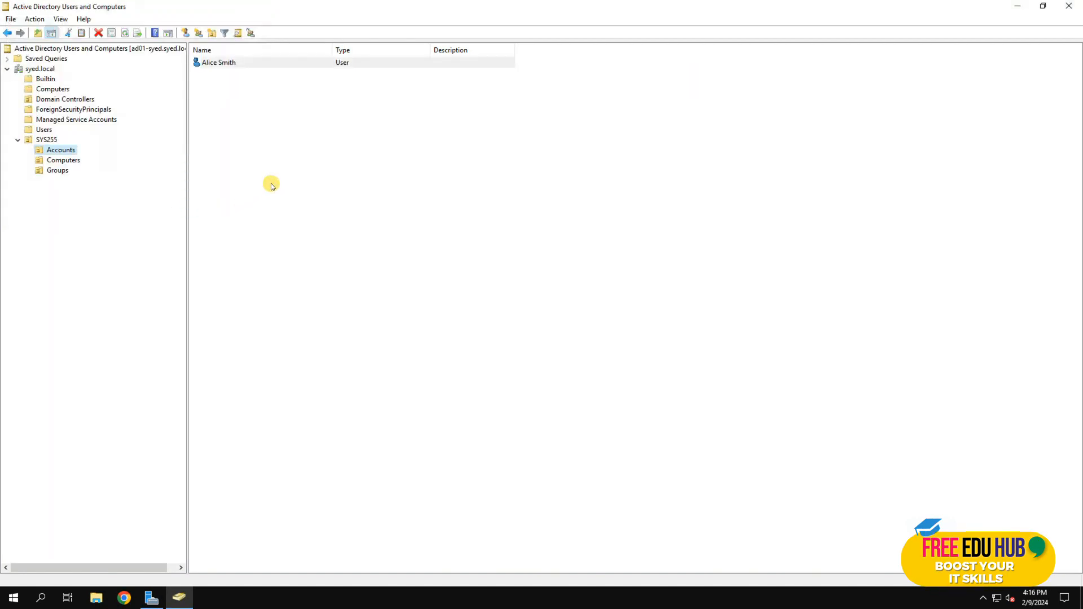
# - Open the new user's properties and review the general, address and account details
pyautogui.doubleClick(236, 63)
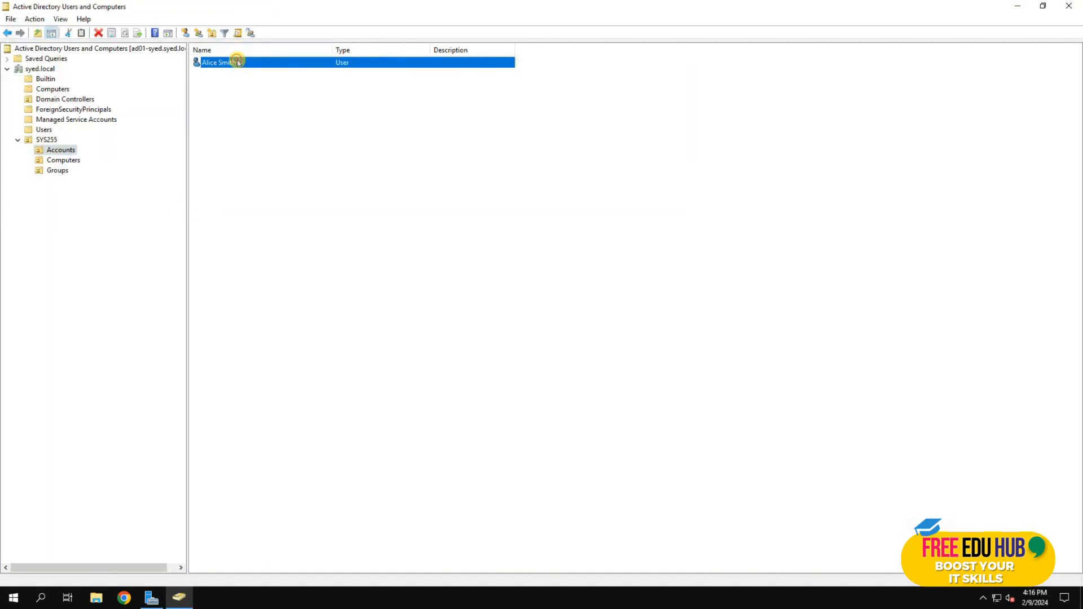
pyautogui.moveTo(515, 151); pyautogui.dragTo(342, 105)
pyautogui.click(346, 303)
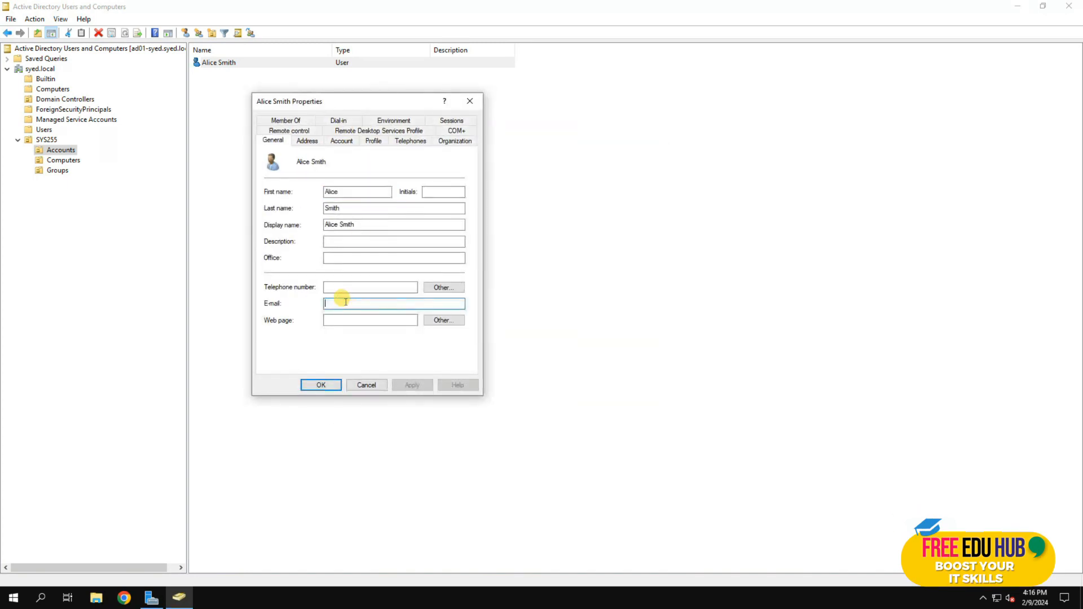
pyautogui.click(300, 139)
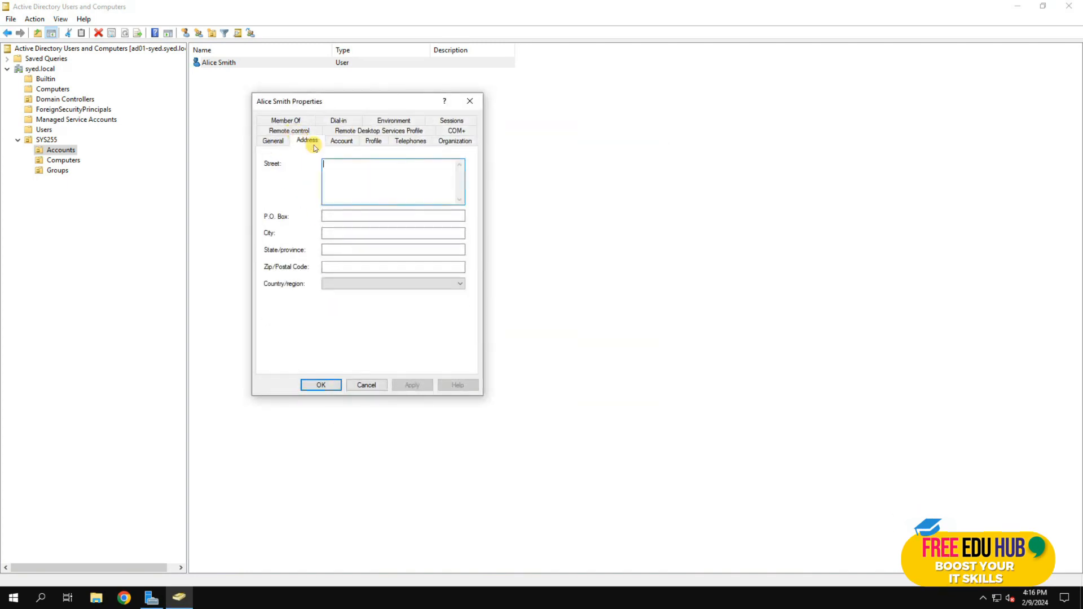
pyautogui.click(342, 145)
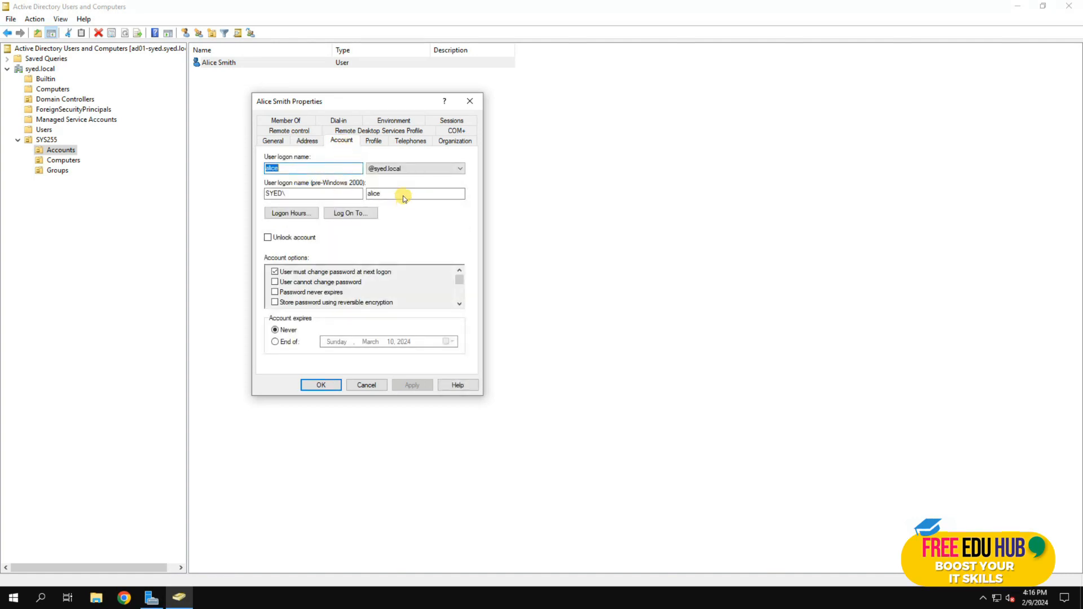
# - Review the user's permitted logon hours and the computers the account can log on to
pyautogui.click(289, 214)
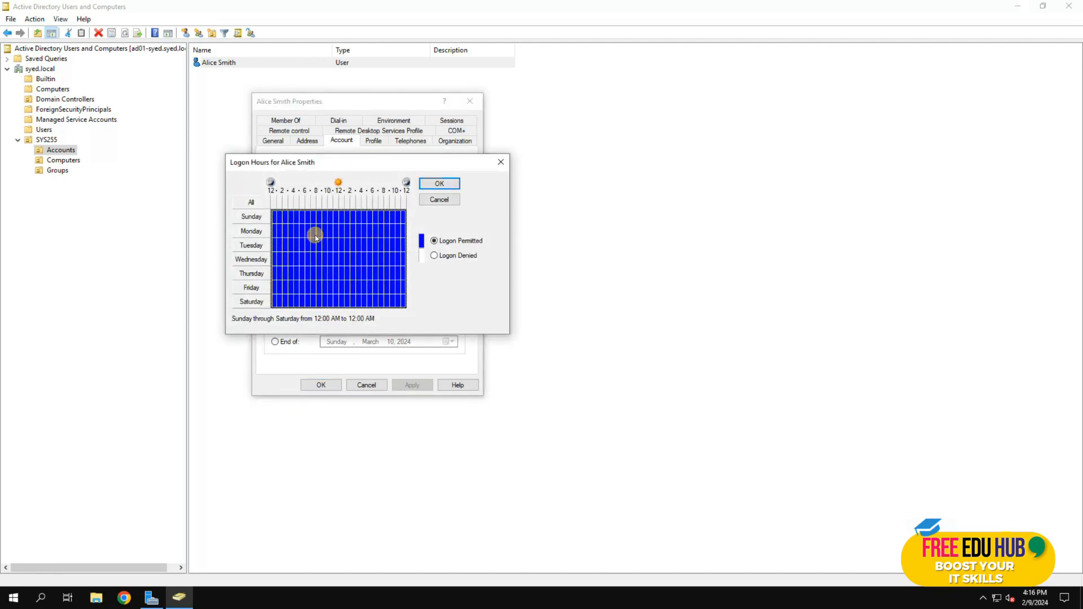
pyautogui.click(436, 200)
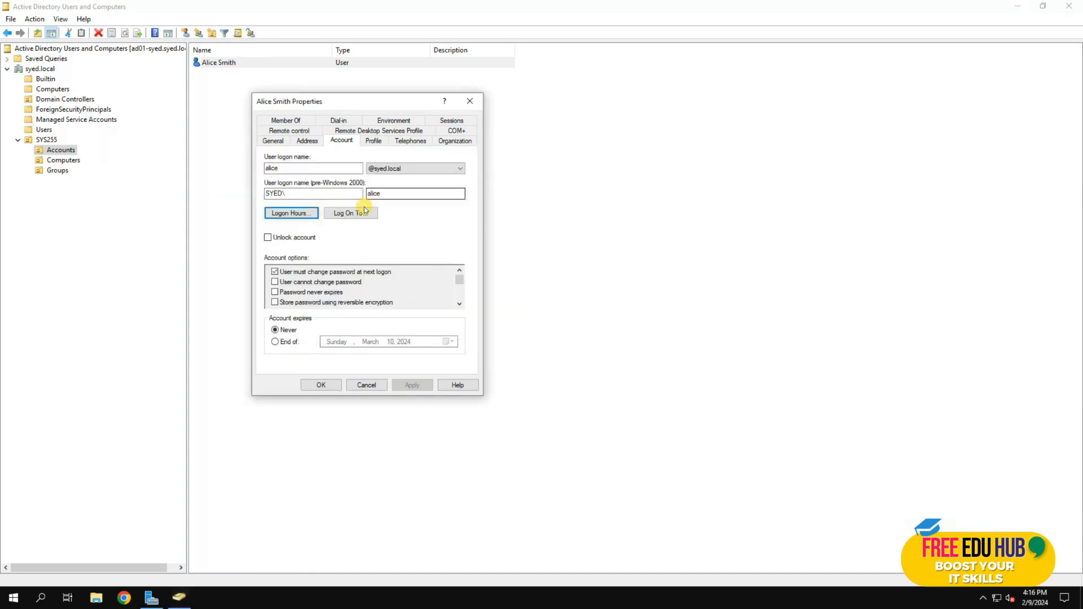
pyautogui.click(348, 214)
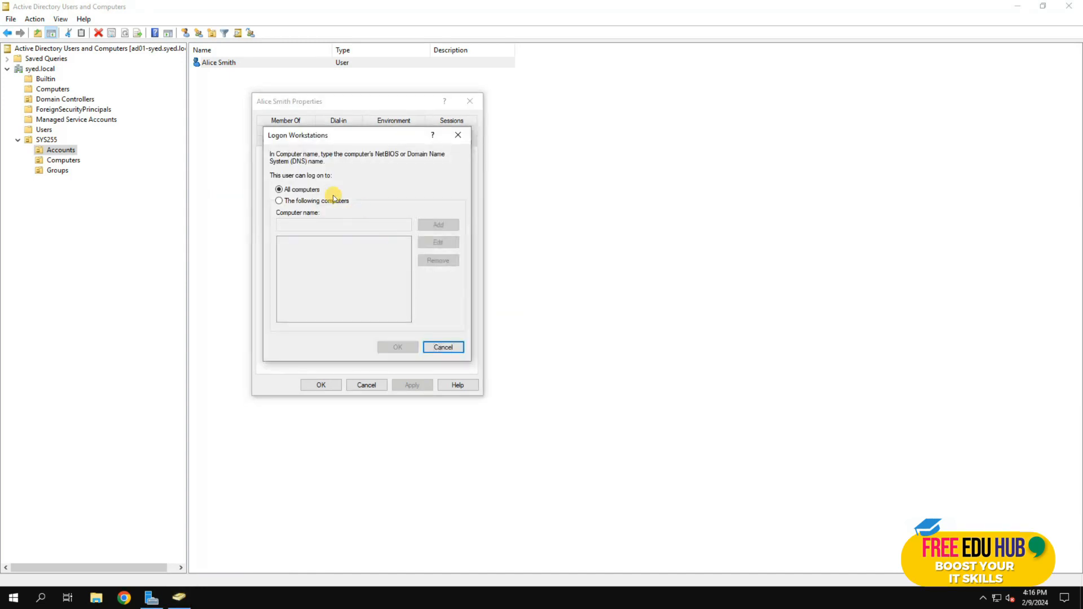
pyautogui.click(443, 347)
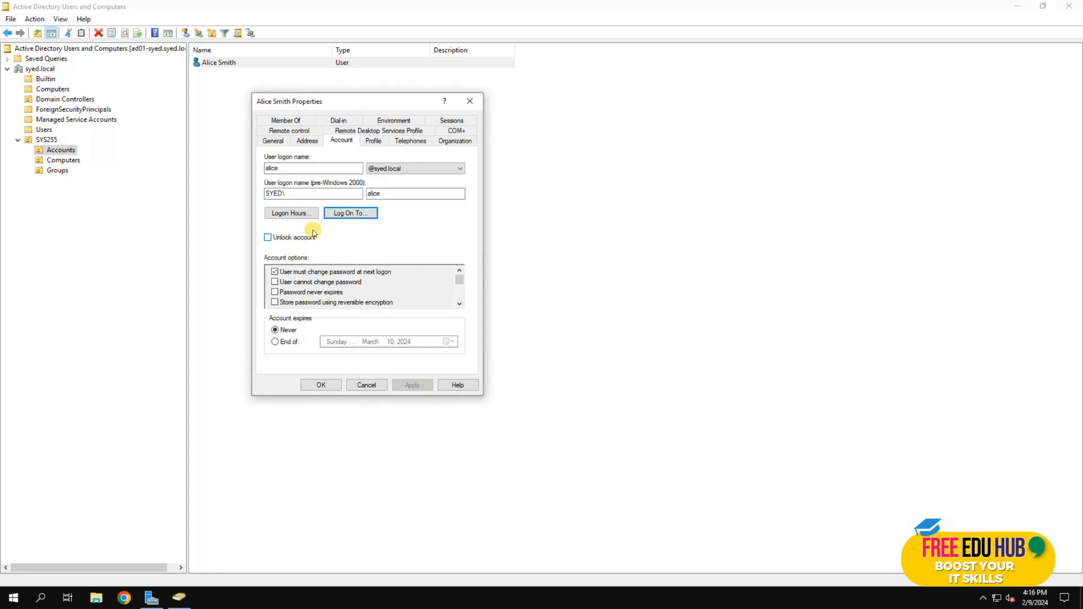
# - Try the Unlock account option and an end date for the account's expiry, and return the expiry to Never
pyautogui.click(268, 238)
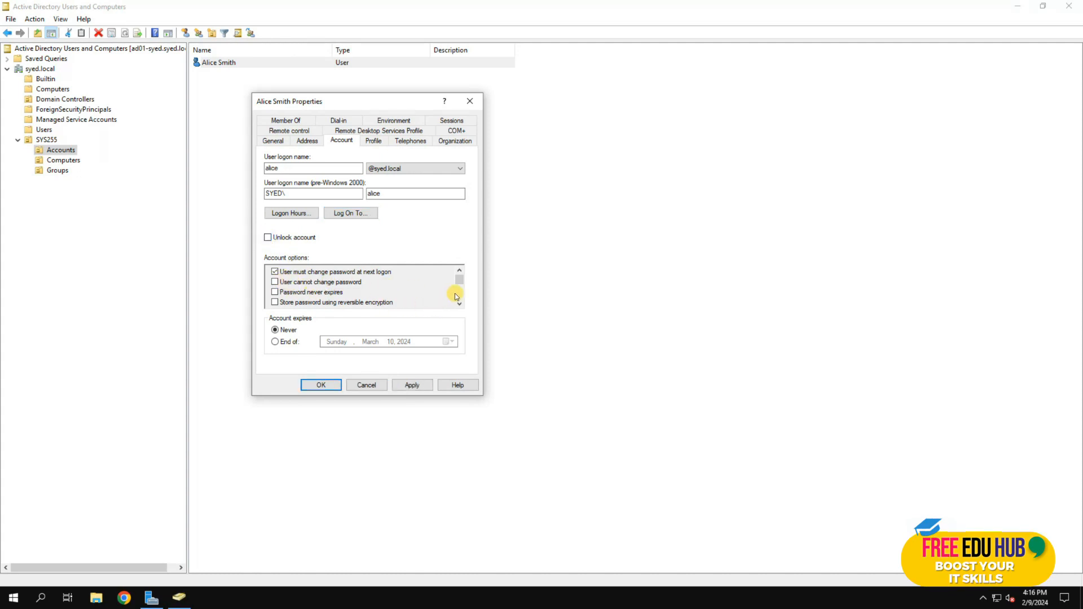
pyautogui.moveTo(459, 286); pyautogui.dragTo(455, 263)
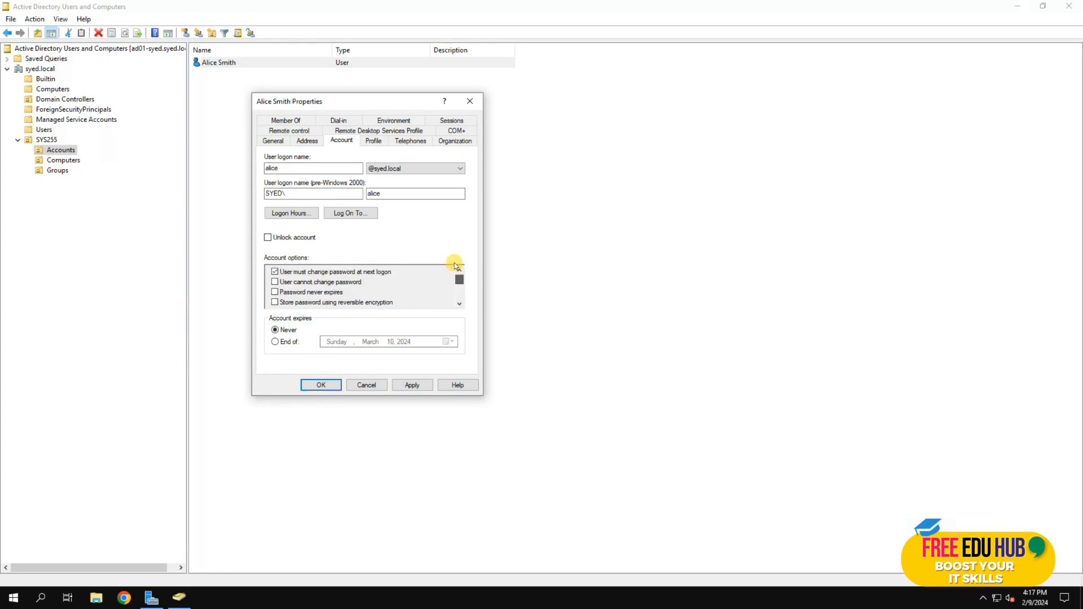
pyautogui.click(284, 345)
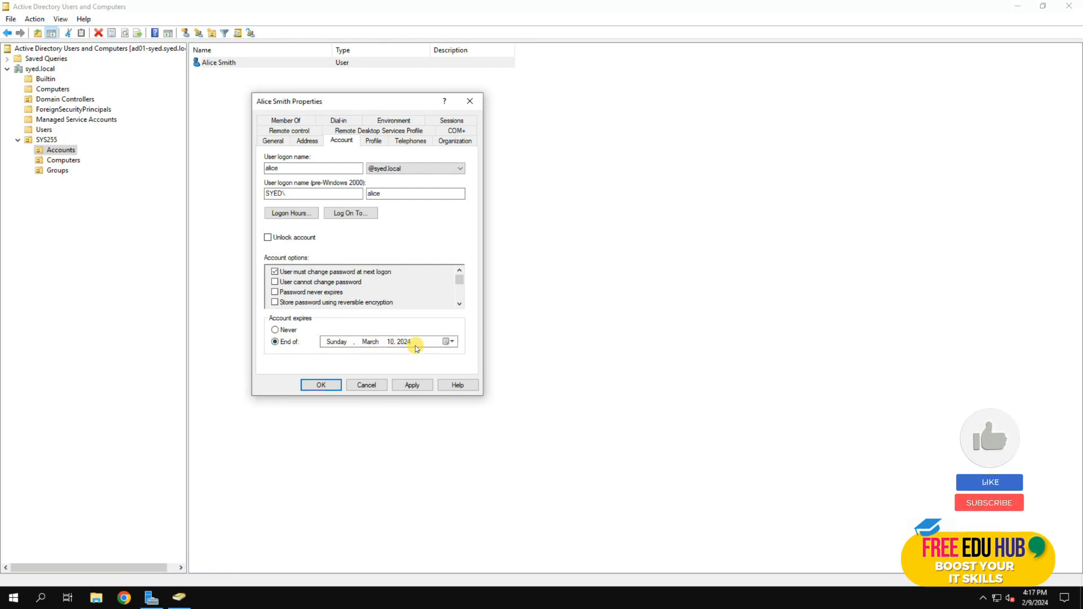
pyautogui.click(275, 329)
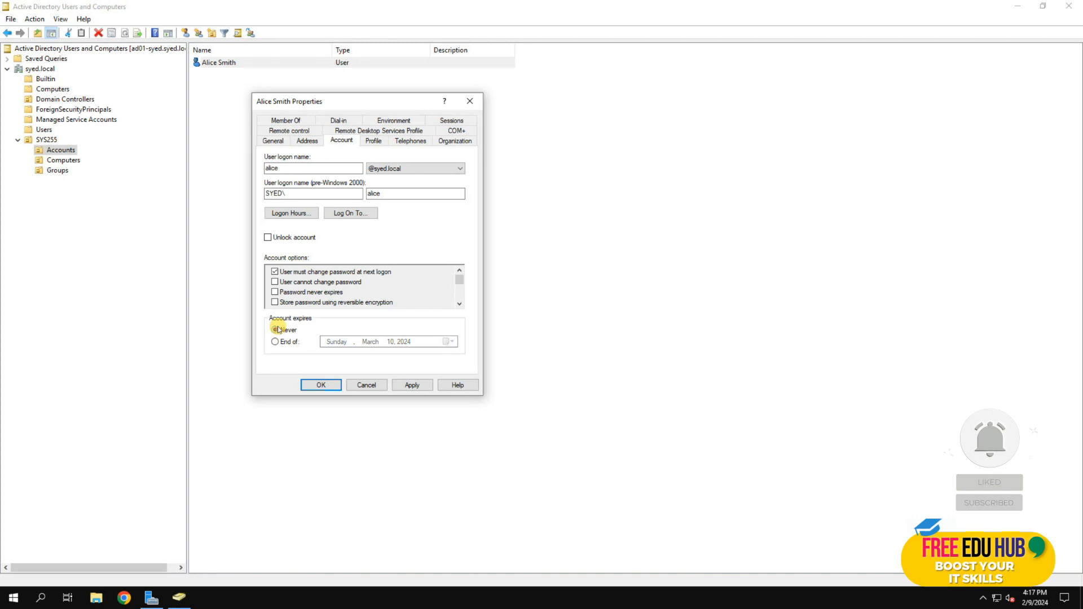
# - Review the user's profile settings and group memberships, and close the properties
pyautogui.click(374, 141)
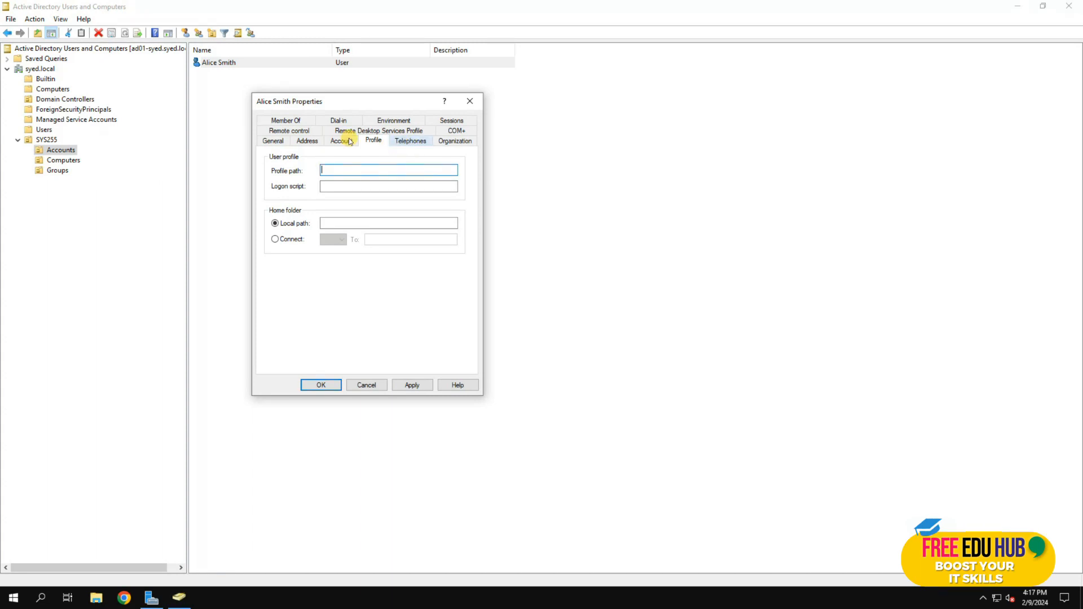
pyautogui.click(303, 121)
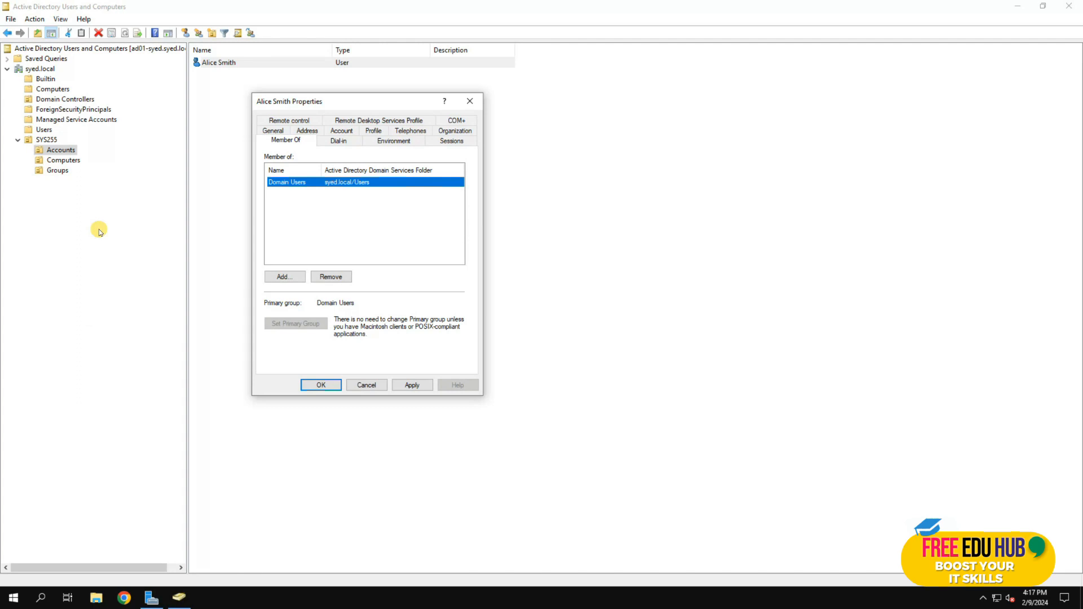
pyautogui.click(330, 386)
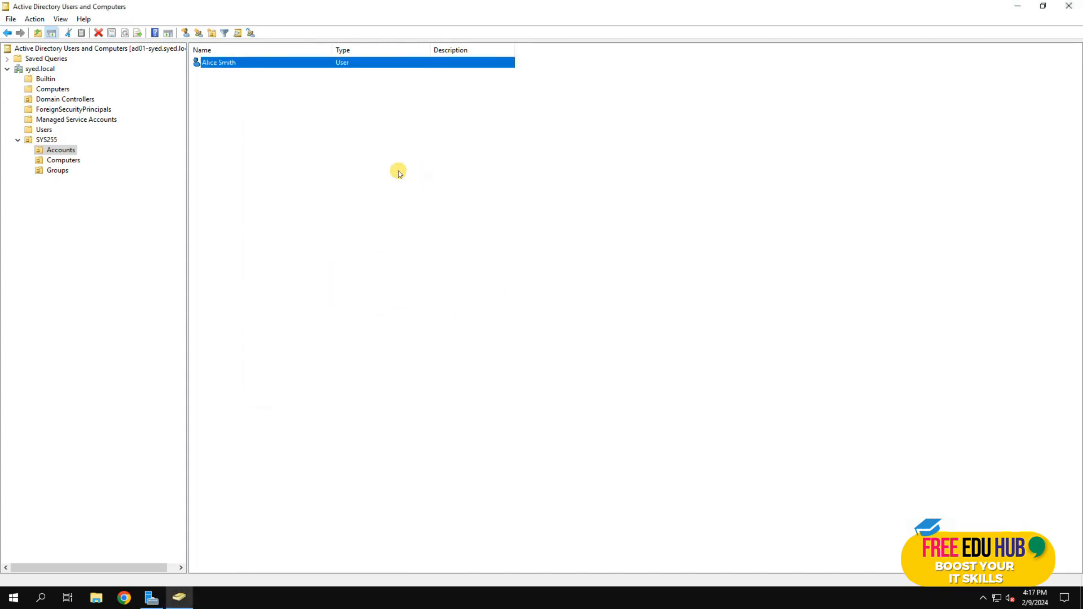
# - Review the user list in Accounts and the contents of SYS255 and its Computers and Groups sub-units
pyautogui.click(360, 131)
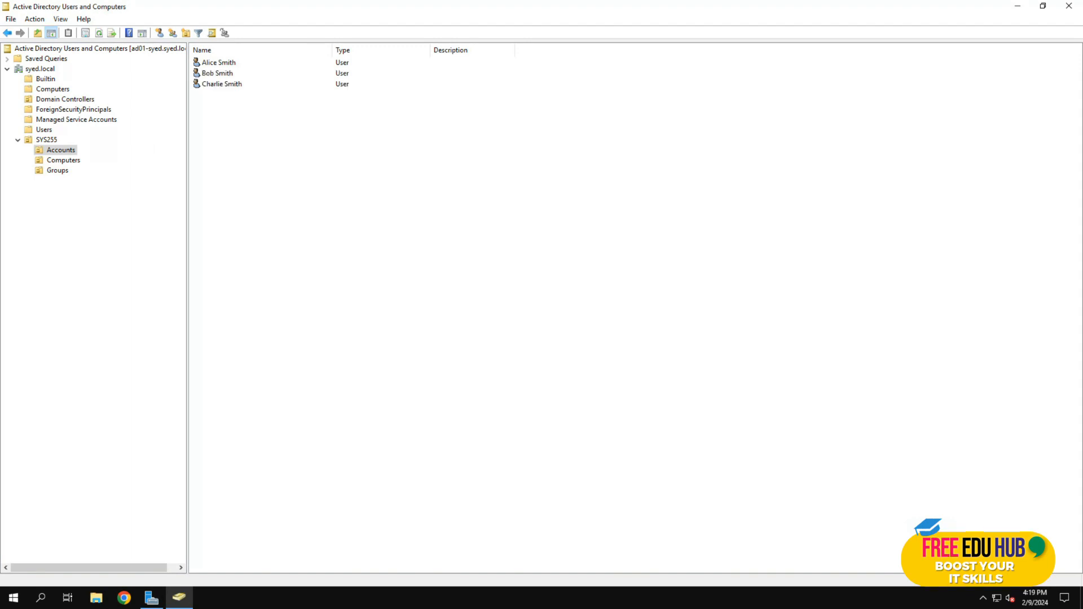
pyautogui.moveTo(370, 190); pyautogui.dragTo(221, 57)
pyautogui.click(293, 252)
pyautogui.click(63, 161)
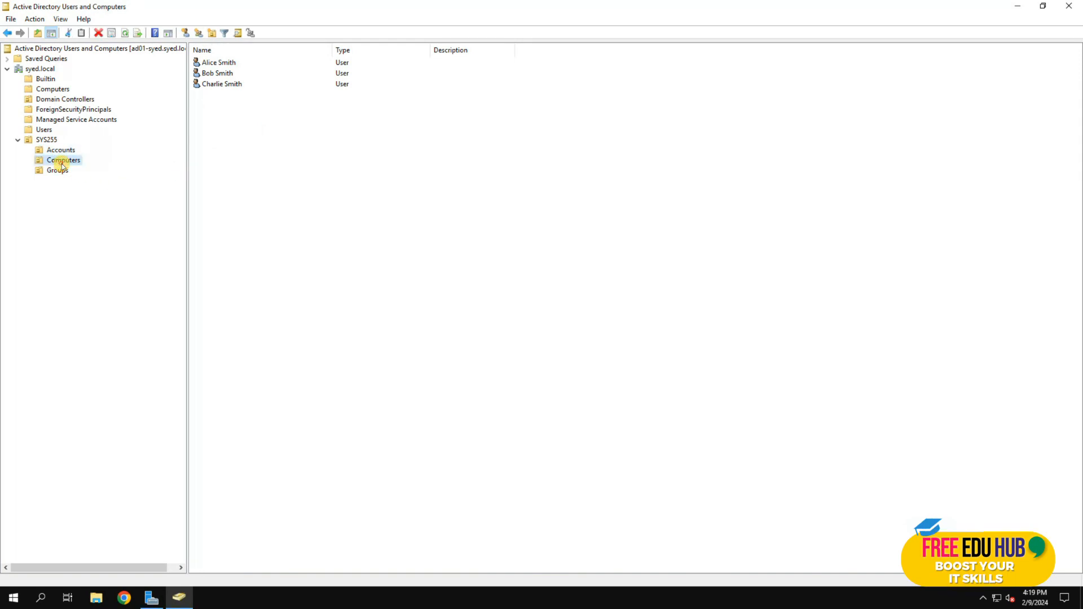
pyautogui.click(54, 171)
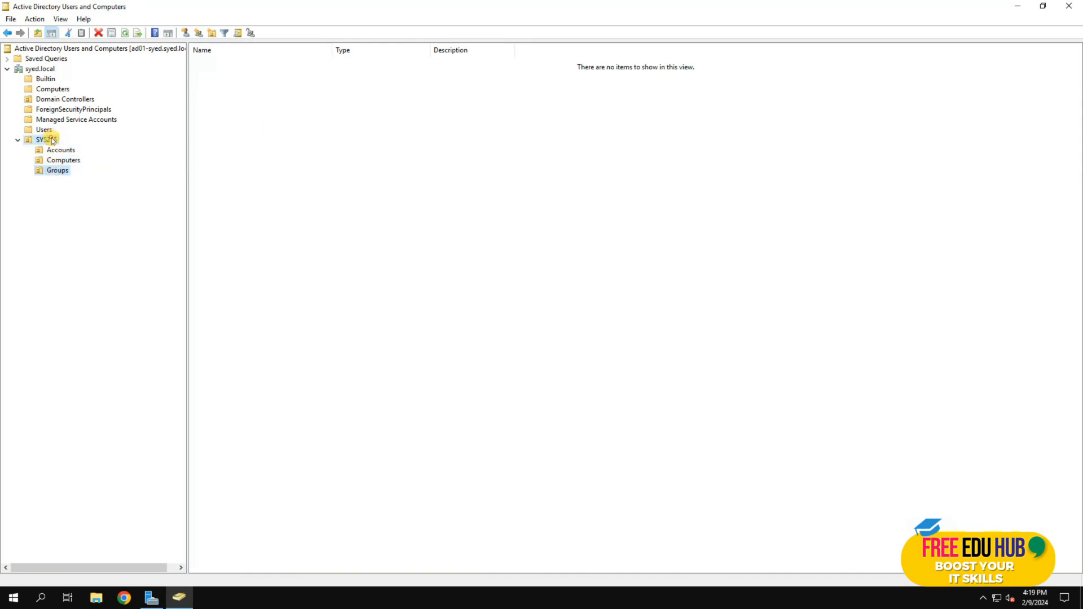
pyautogui.click(51, 140)
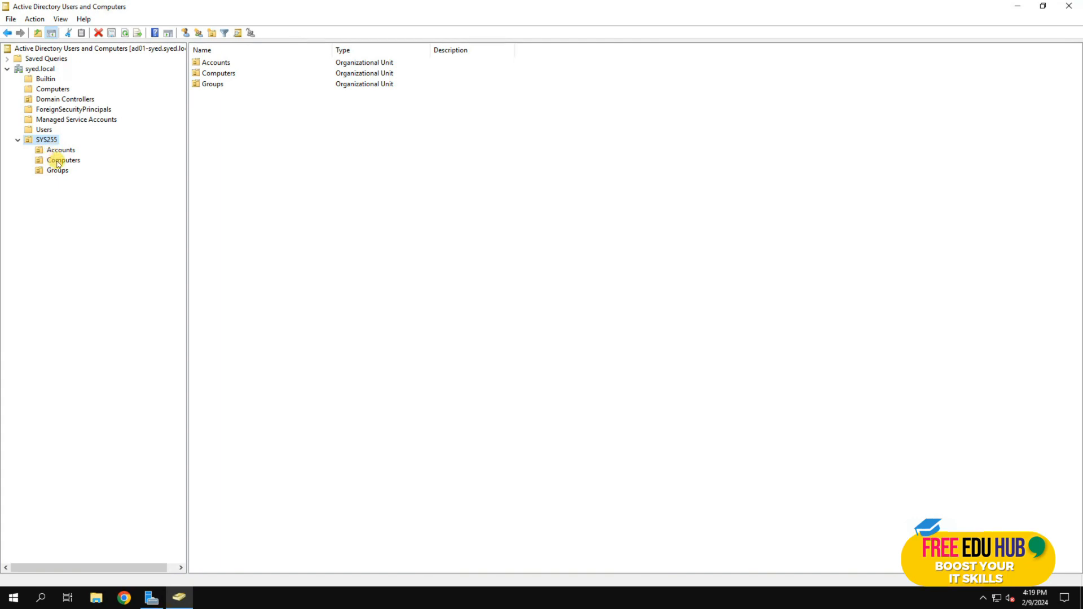
pyautogui.click(62, 150)
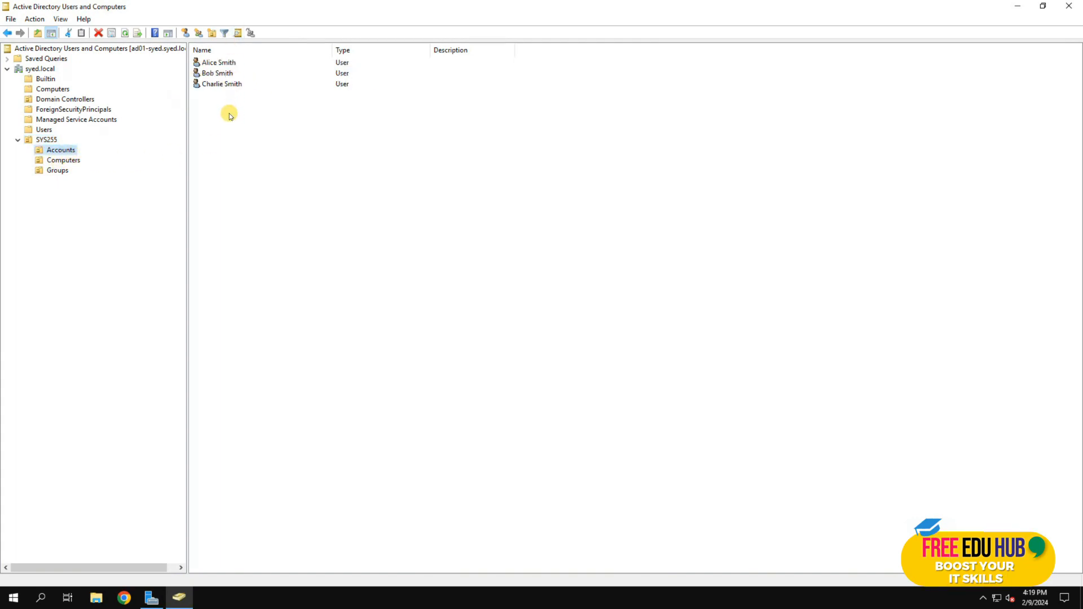
# - Move the computer WKS01-SYED from the domain's default Computers container into the Computers unit of SYS255
pyautogui.click(51, 89)
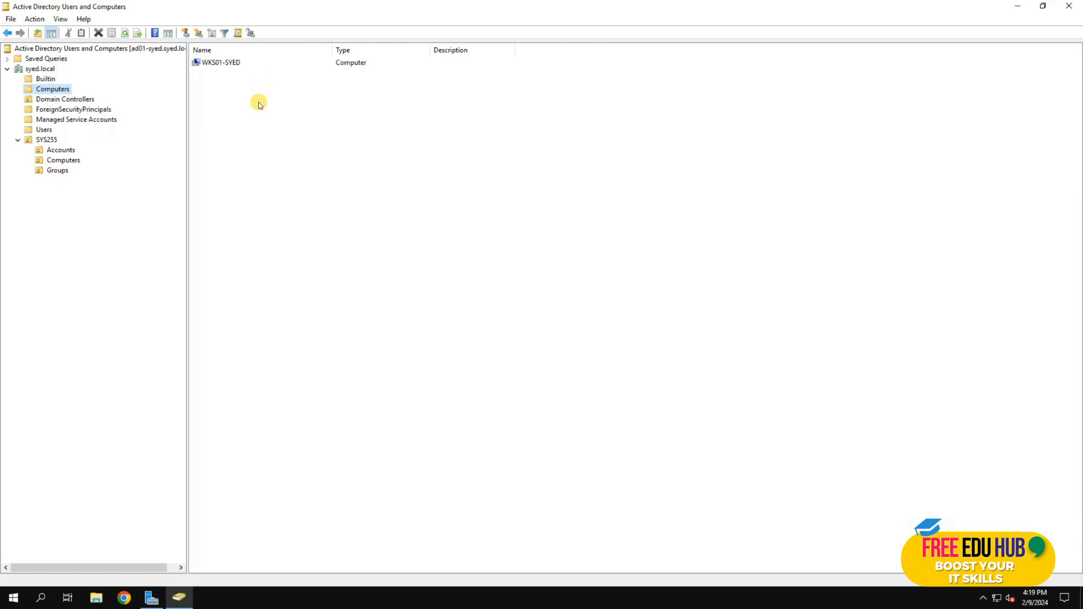
pyautogui.moveTo(226, 63); pyautogui.dragTo(74, 163)
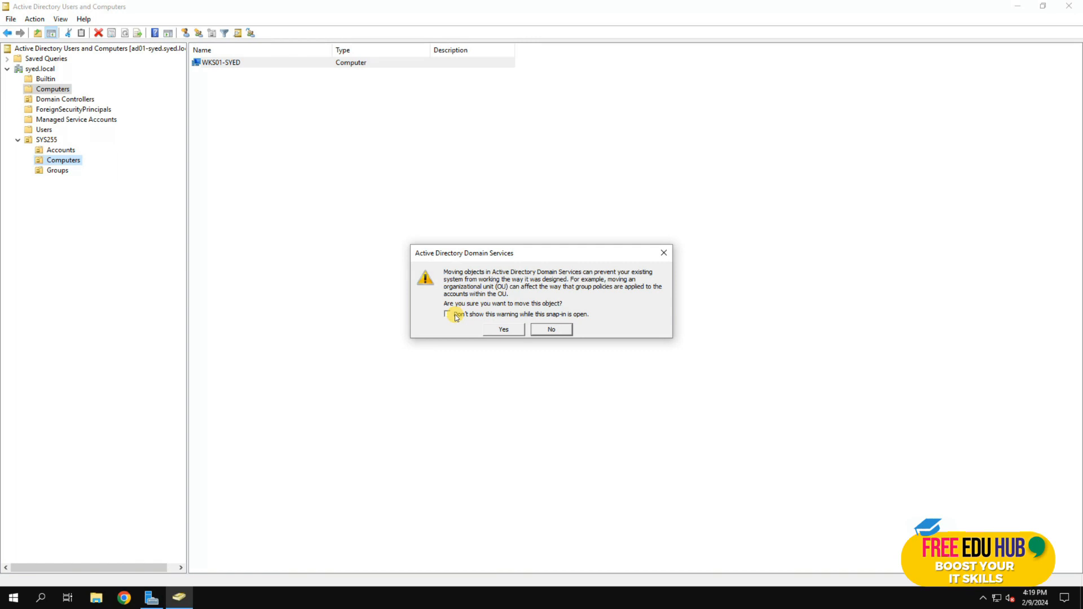
pyautogui.click(508, 330)
pyautogui.click(51, 162)
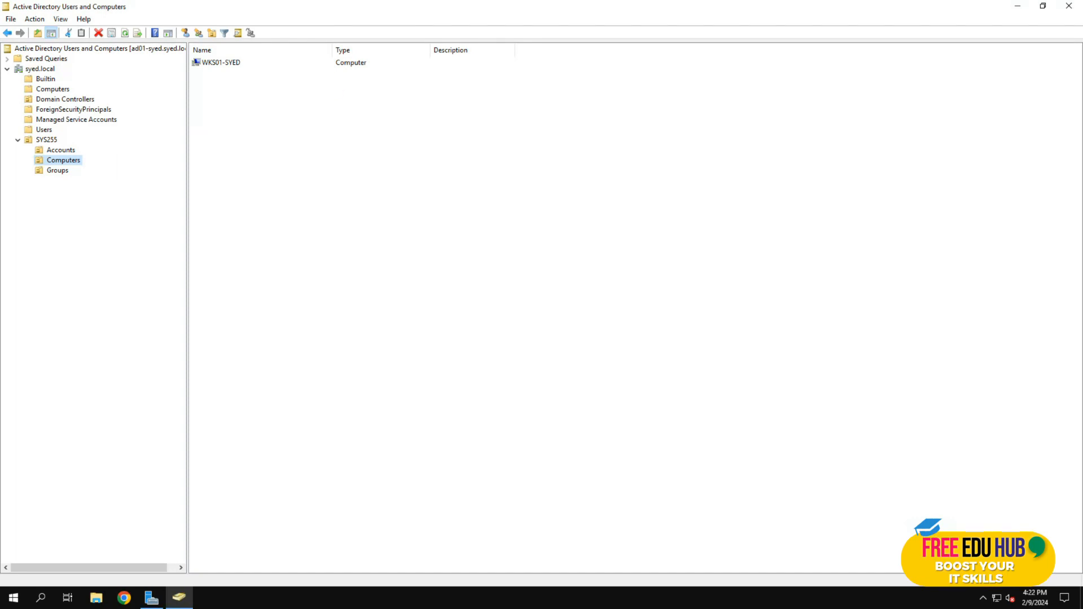
# - Create a global security group named custom-desktop in the Groups unit of SYS255
pyautogui.click(58, 171)
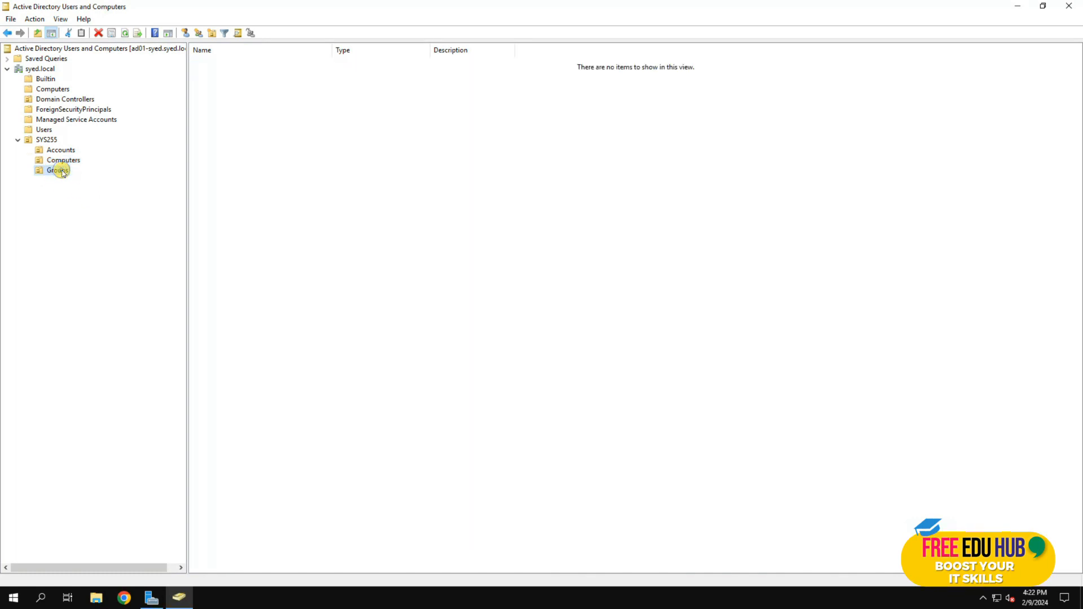
pyautogui.rightClick(62, 172)
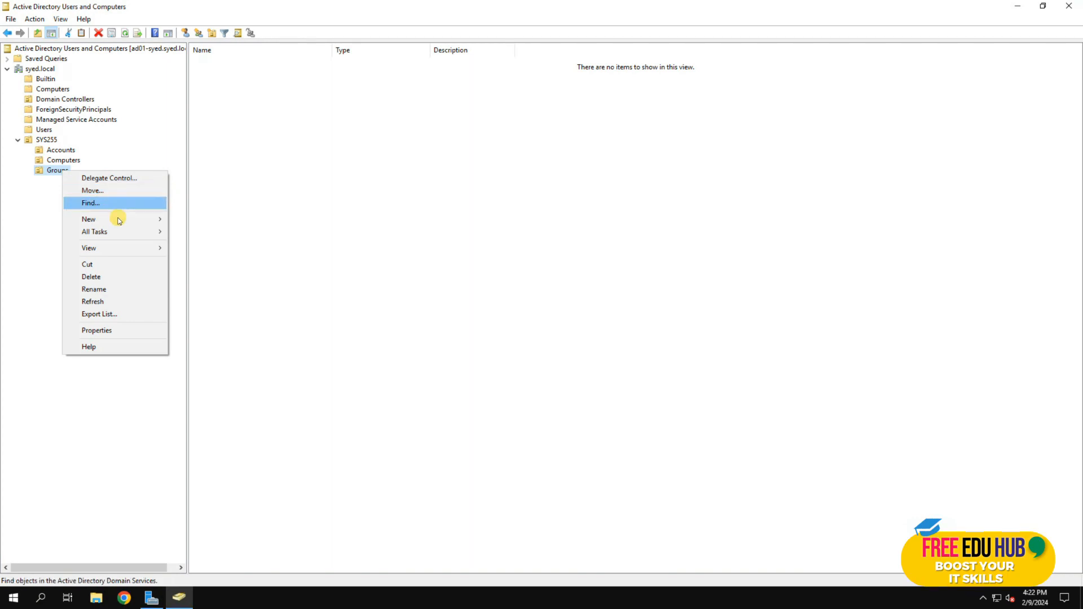
pyautogui.moveTo(140, 219)
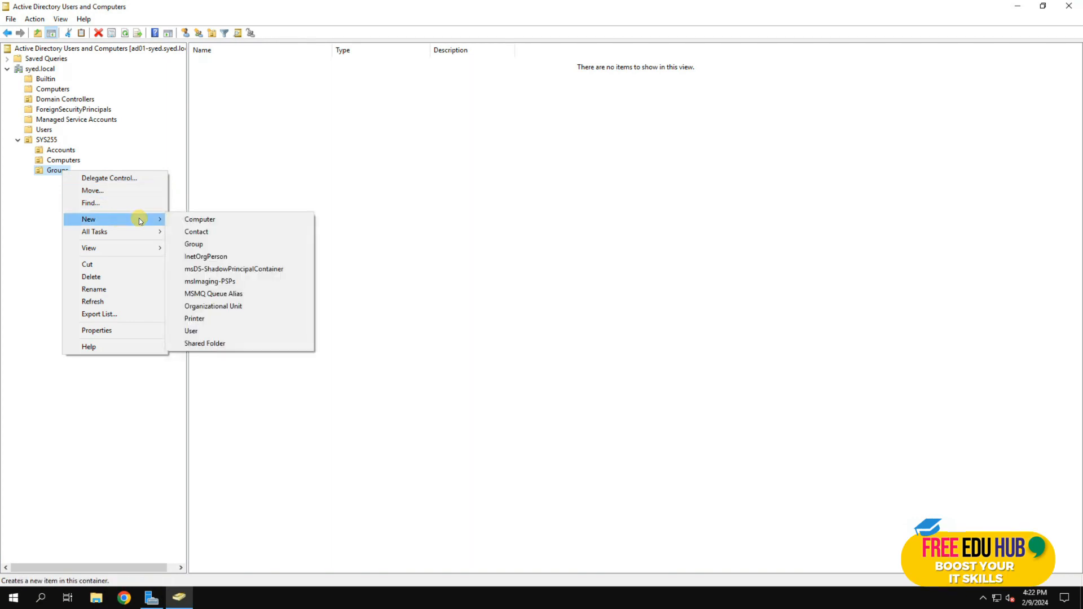
pyautogui.click(194, 244)
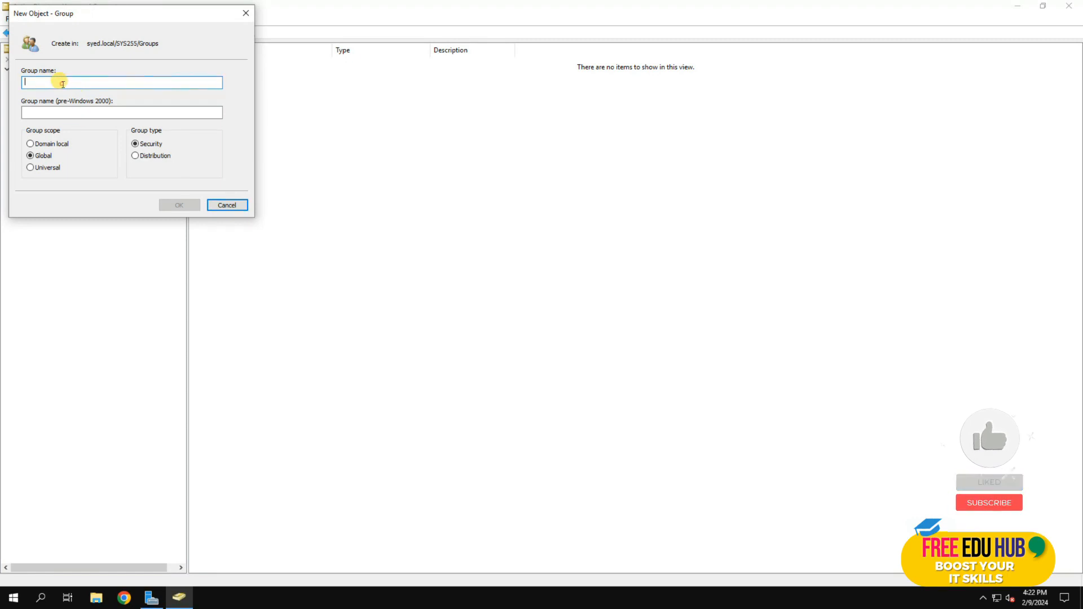
pyautogui.write('custom-desktop')
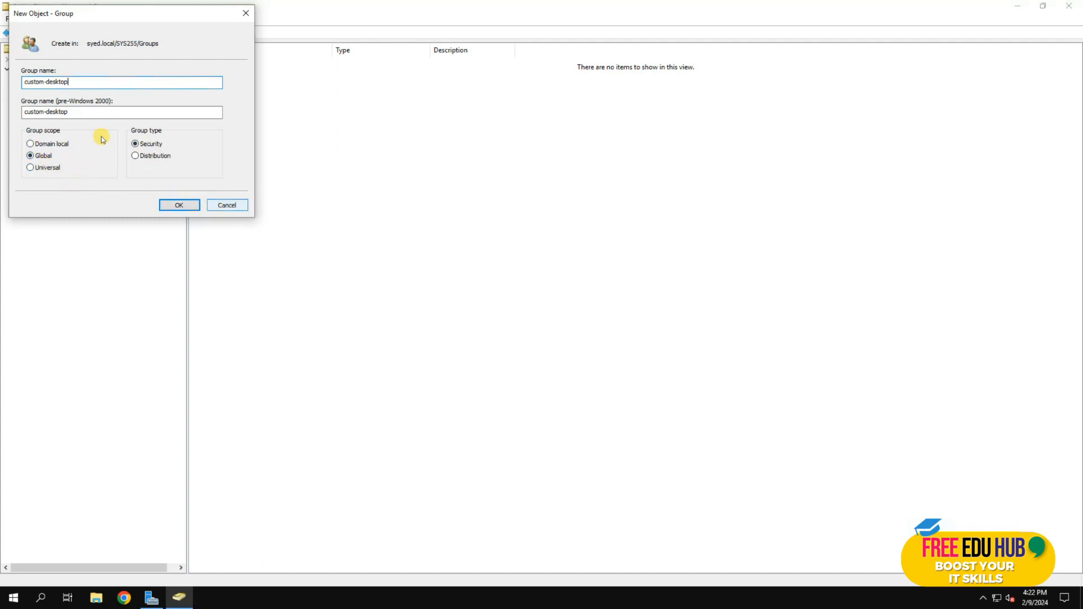
pyautogui.click(180, 204)
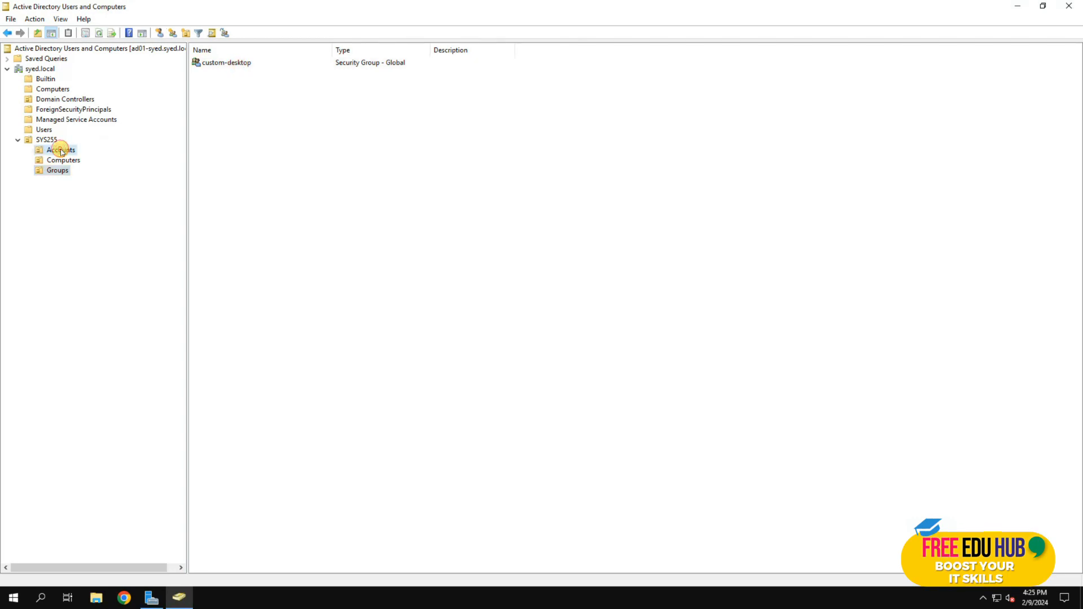
# - Open the group memberships of the first user in the Accounts unit
pyautogui.click(60, 149)
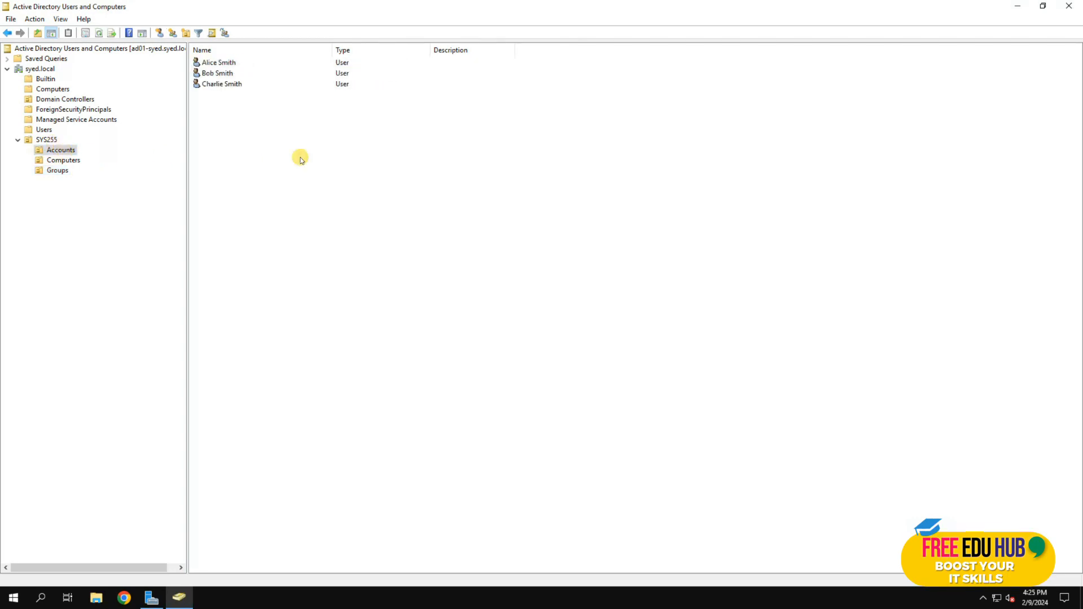
pyautogui.doubleClick(221, 63)
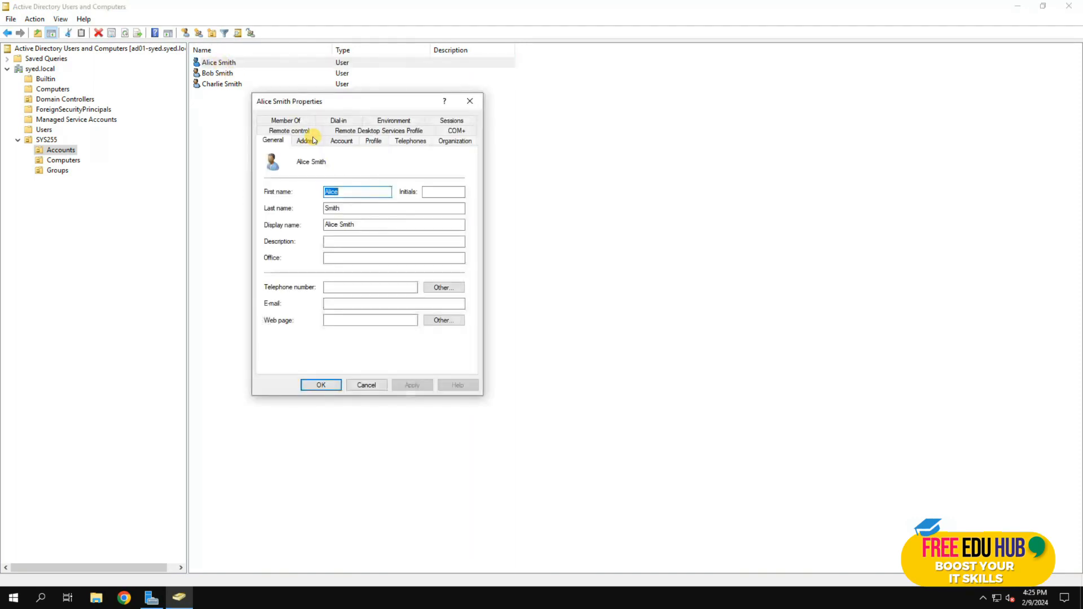
pyautogui.click(297, 121)
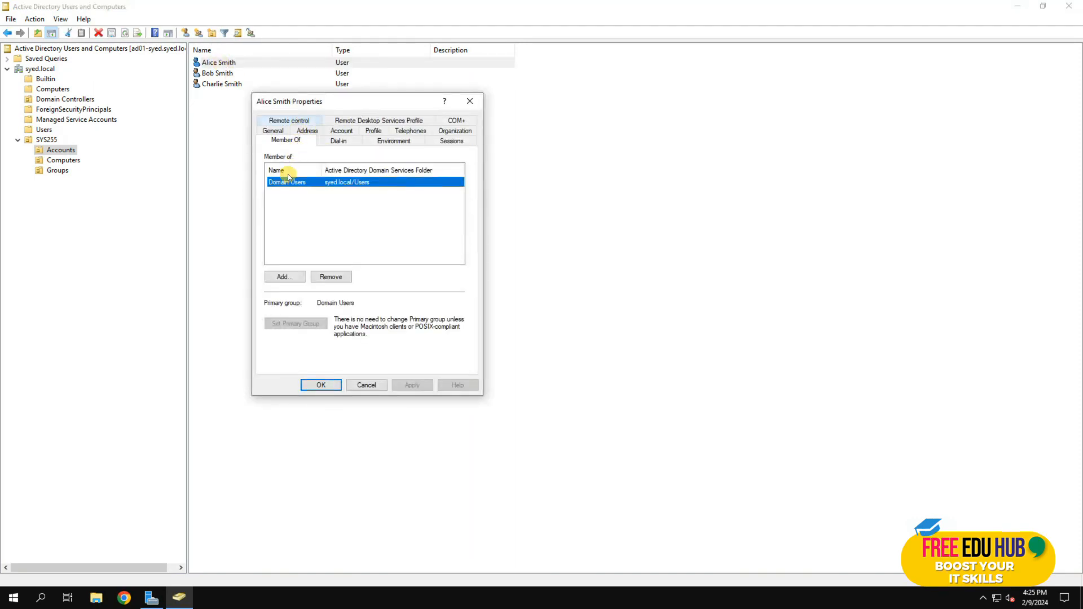
pyautogui.click(292, 278)
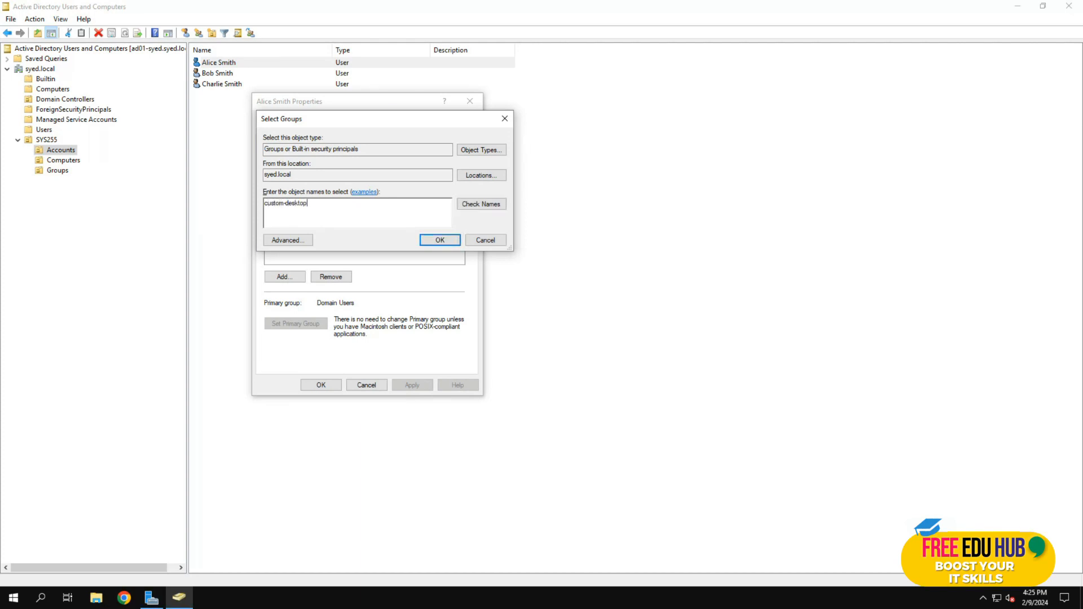
pyautogui.click(493, 209)
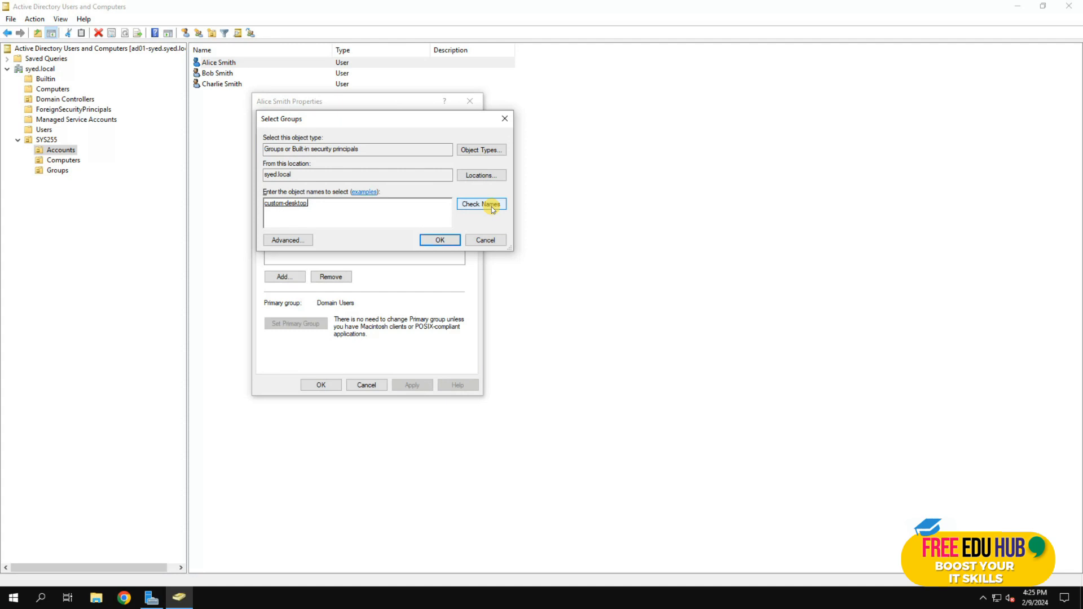
pyautogui.click(484, 240)
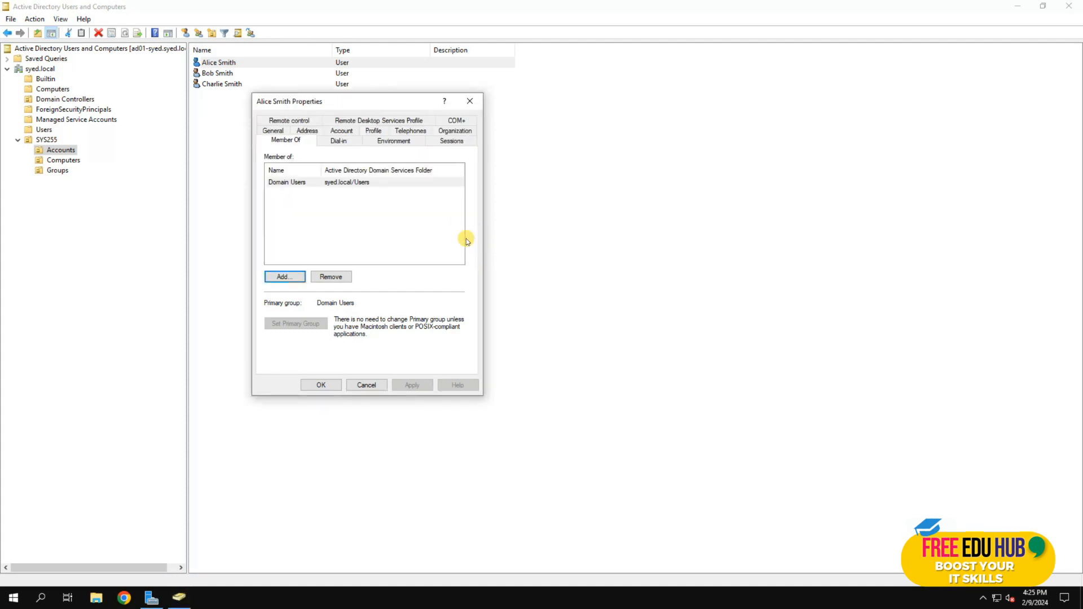
# - Find custom-desktop through the advanced group search, add it to the user's memberships, and save the properties
pyautogui.click(291, 280)
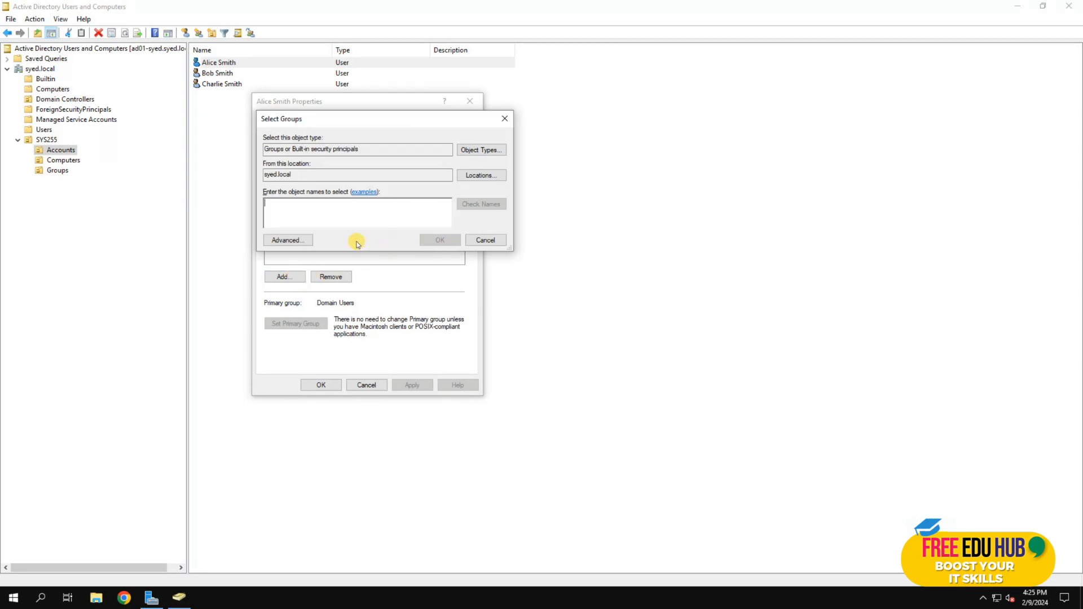
pyautogui.click(289, 240)
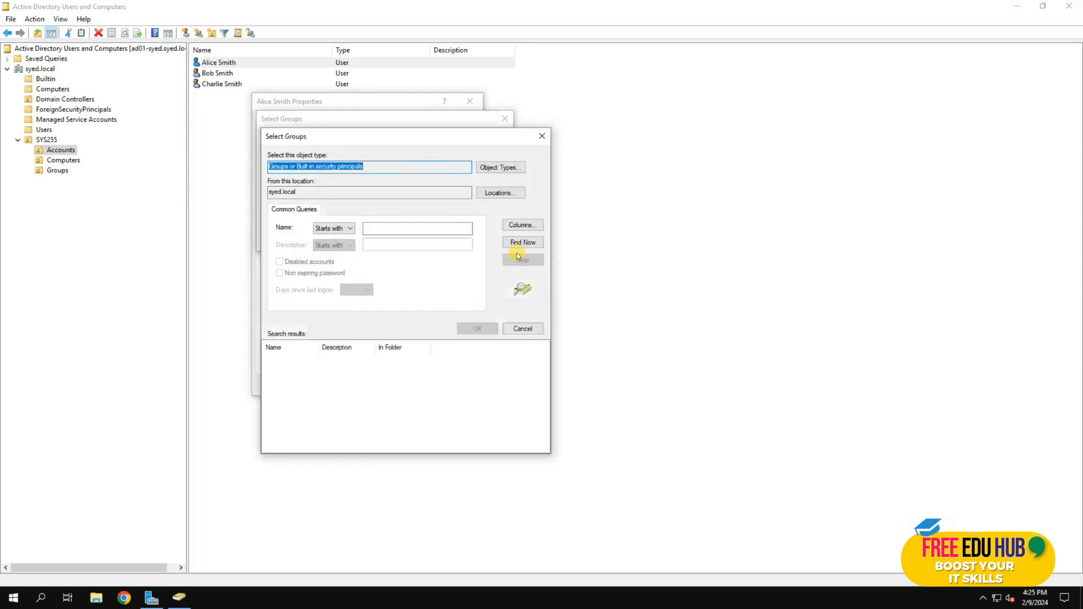
pyautogui.click(520, 244)
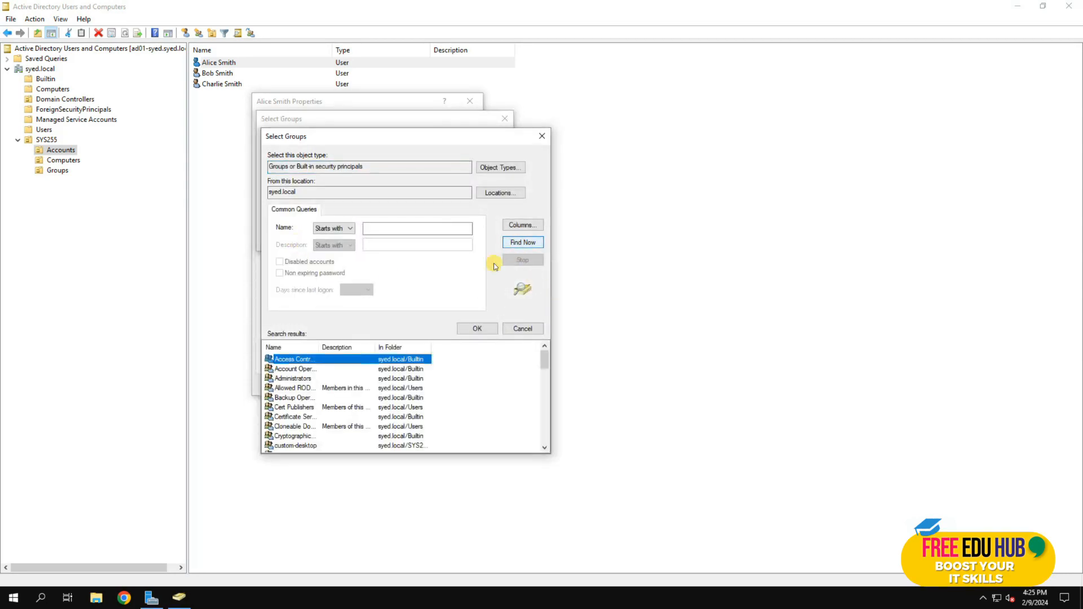
pyautogui.click(306, 379)
pyautogui.press('c')
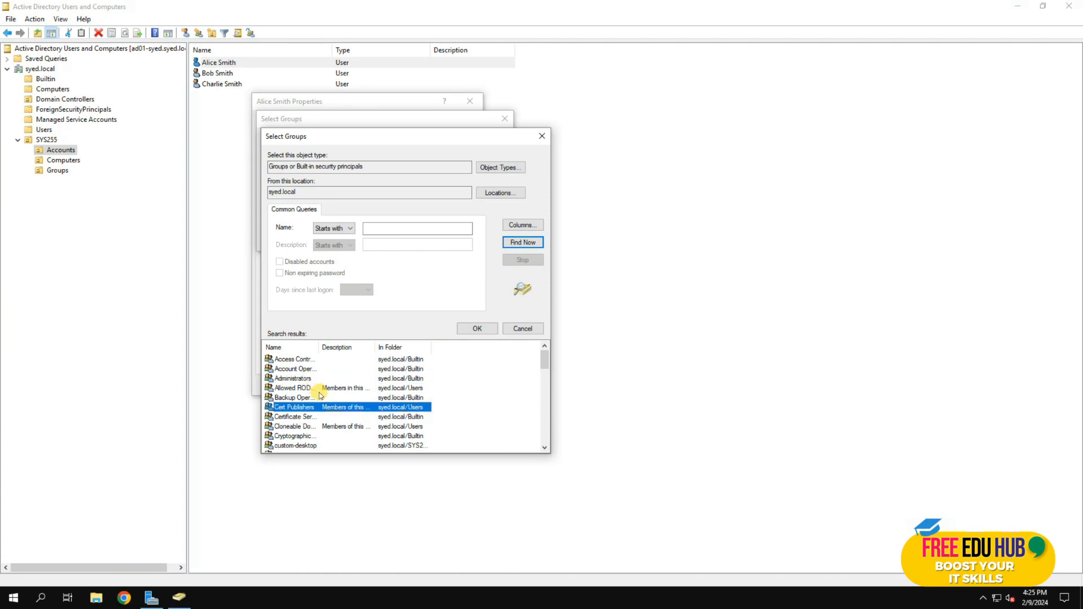
pyautogui.press('c')
pyautogui.press('c')
pyautogui.click(306, 446)
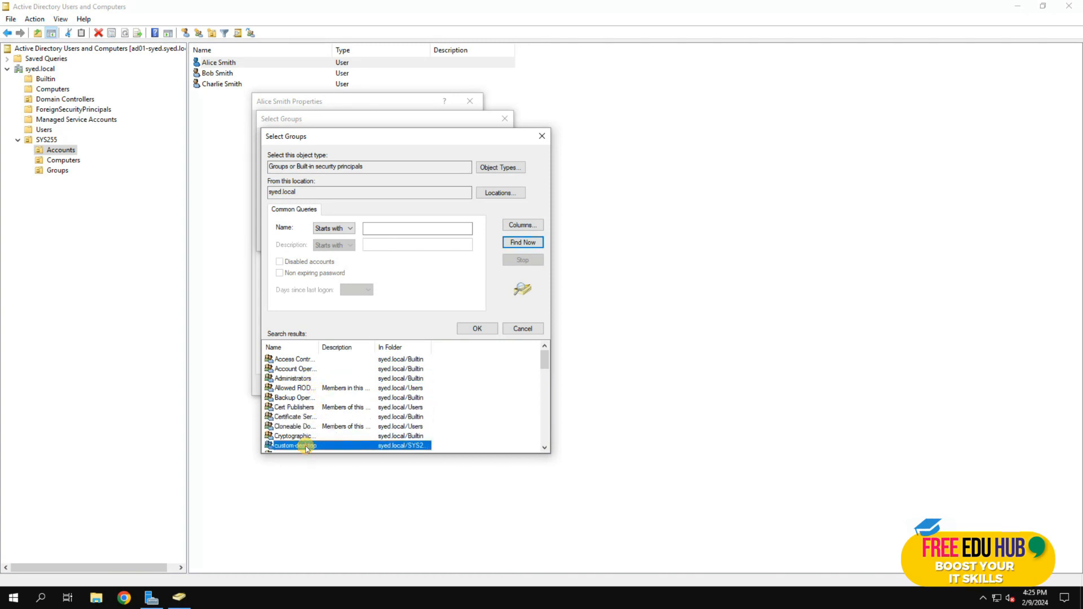
pyautogui.doubleClick(306, 446)
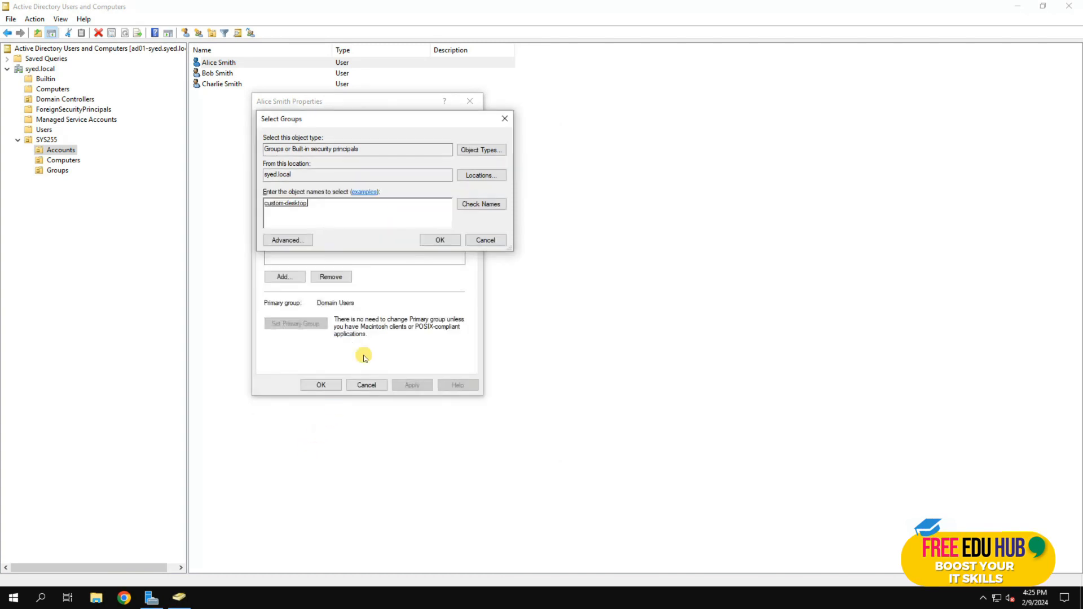
pyautogui.click(440, 240)
pyautogui.click(410, 385)
pyautogui.click(321, 384)
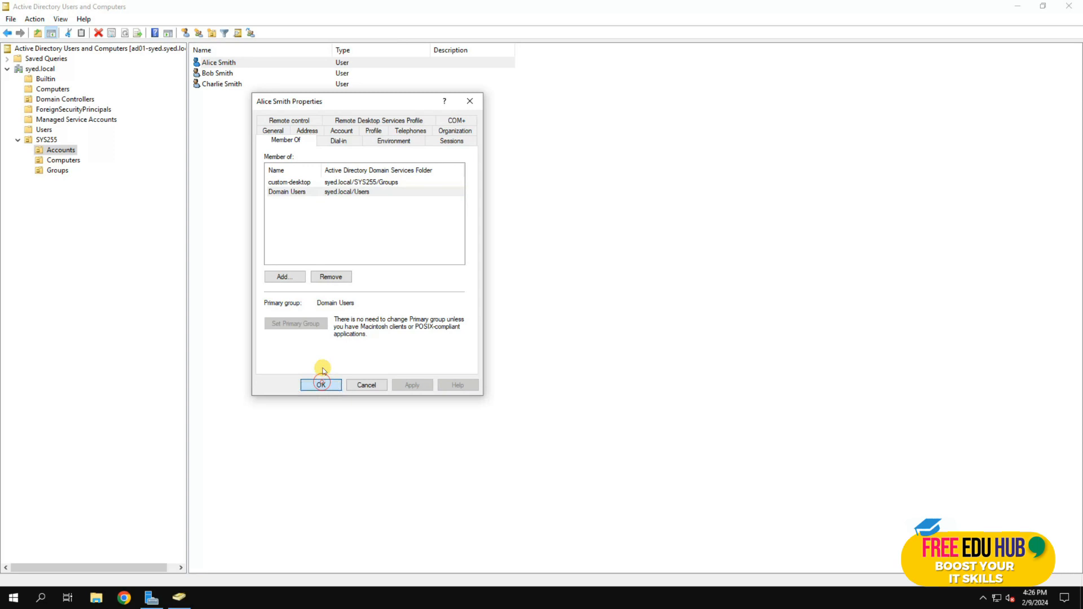
# - Open the member list of the custom-desktop group and add the second user from Accounts by name
pyautogui.click(60, 170)
pyautogui.click(222, 62)
pyautogui.doubleClick(223, 62)
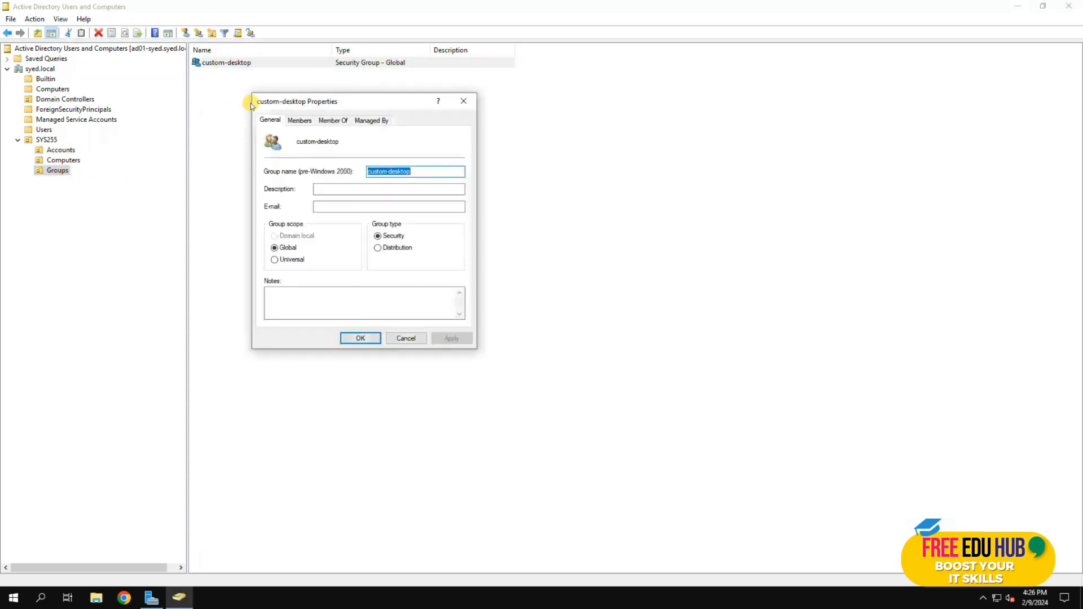
pyautogui.click(306, 122)
pyautogui.click(308, 200)
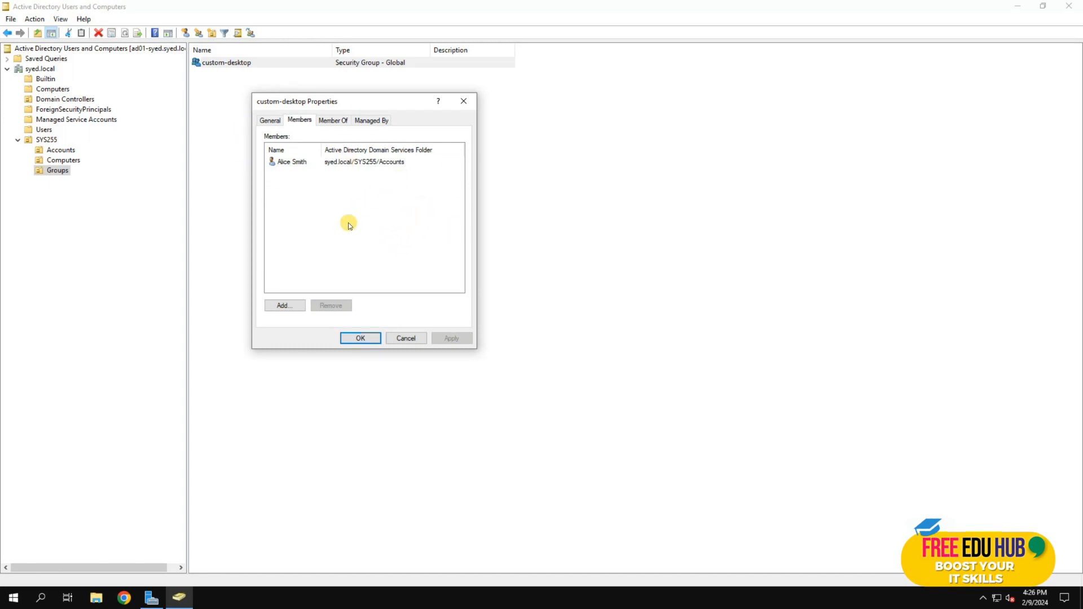
pyautogui.click(282, 309)
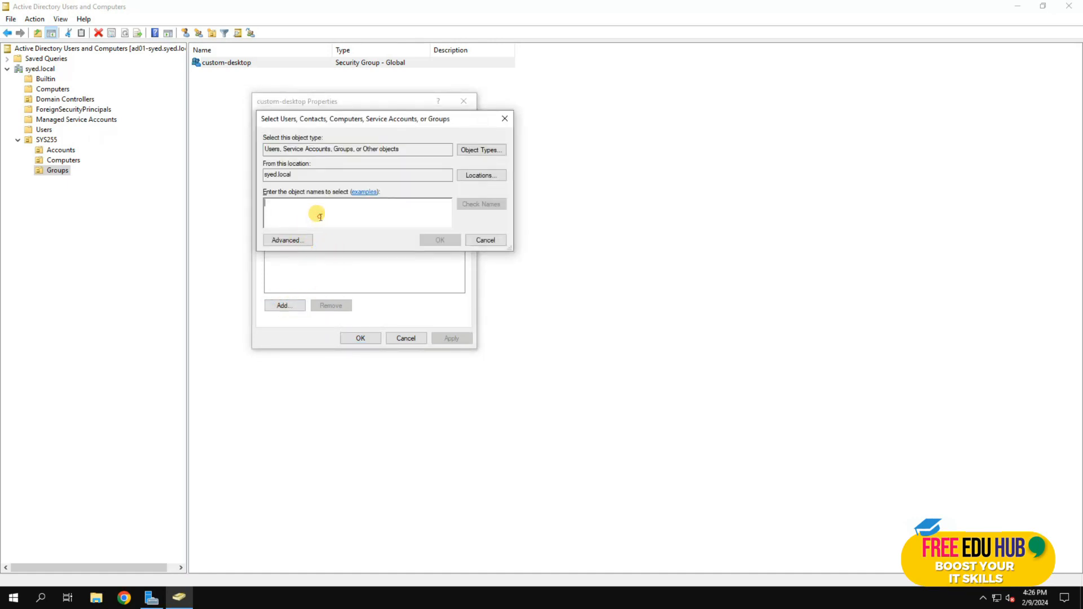
pyautogui.write('b')
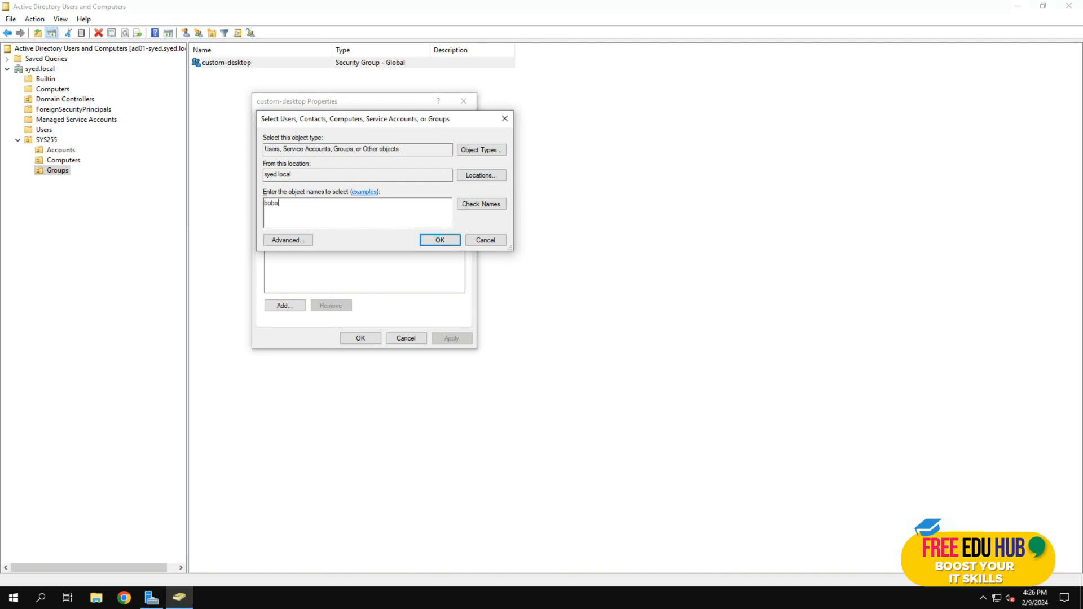
pyautogui.write('ob')
pyautogui.press('Return')
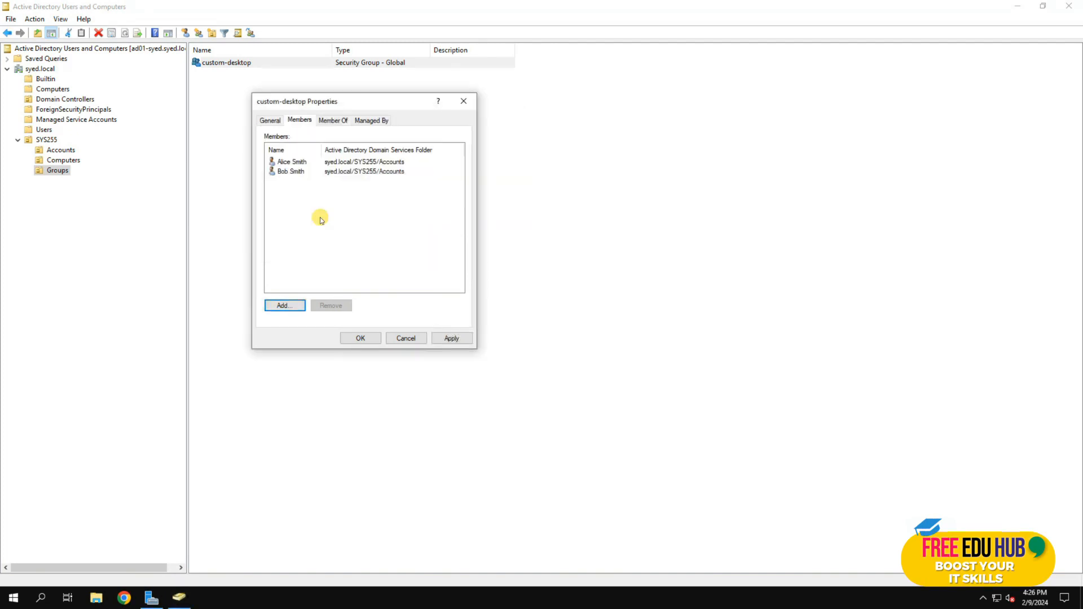
pyautogui.click(284, 305)
pyautogui.click(286, 240)
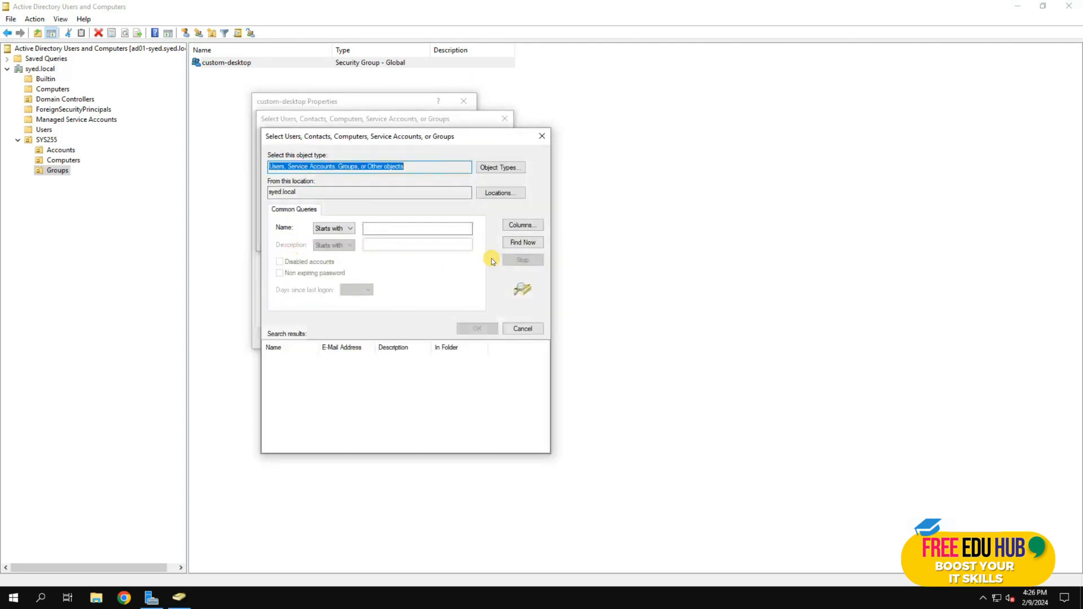
pyautogui.click(416, 228)
pyautogui.click(511, 241)
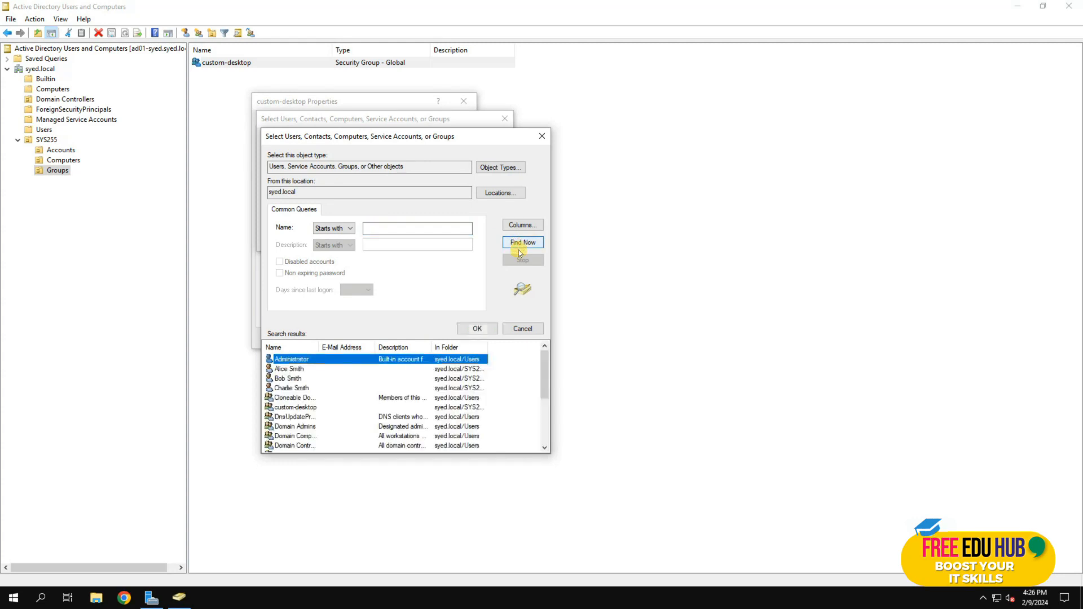
pyautogui.click(289, 378)
pyautogui.click(288, 389)
pyautogui.click(288, 379)
pyautogui.click(521, 328)
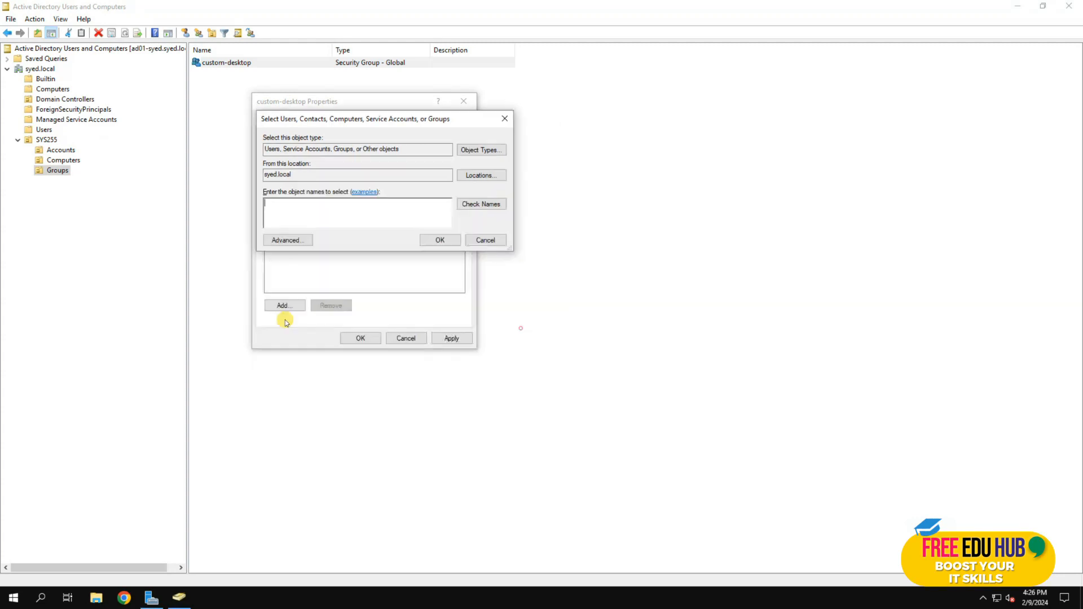
pyautogui.press('Escape')
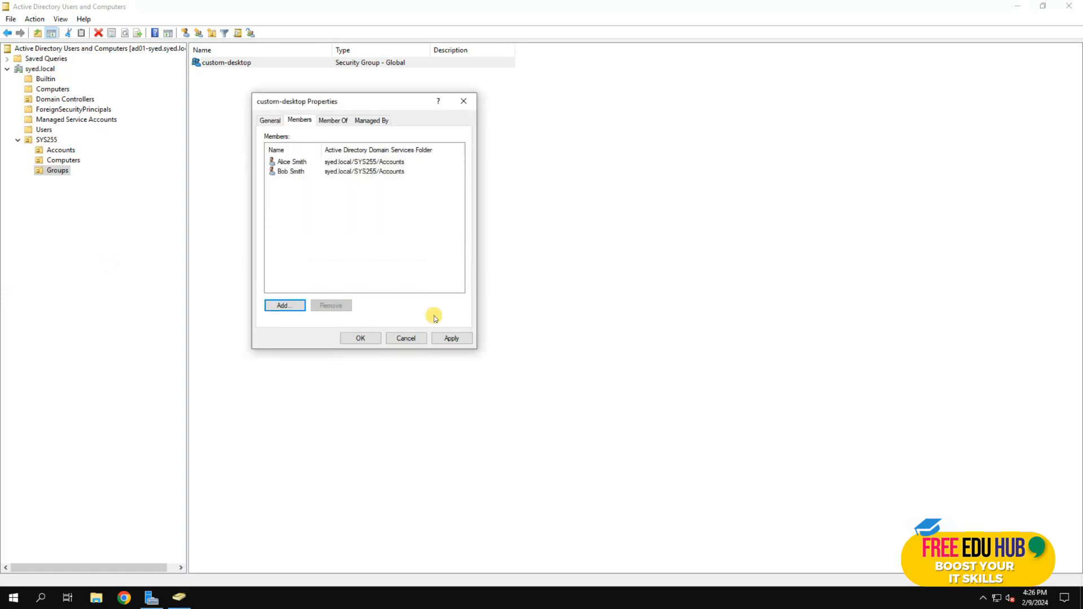
# - Apply the membership change to custom-desktop, and reopen the group's properties to check its members
pyautogui.click(452, 338)
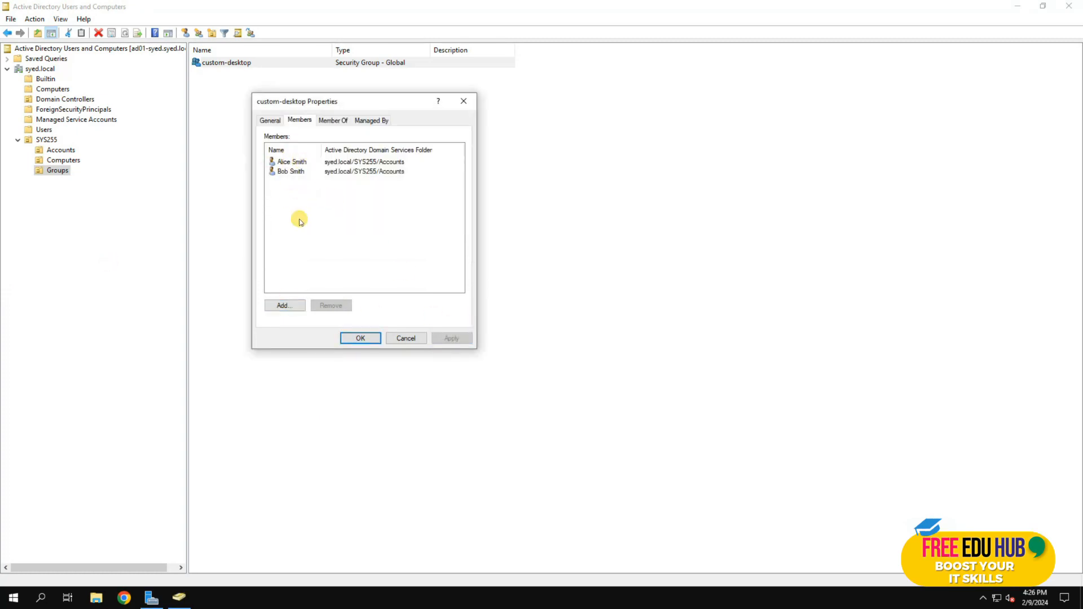
pyautogui.click(361, 337)
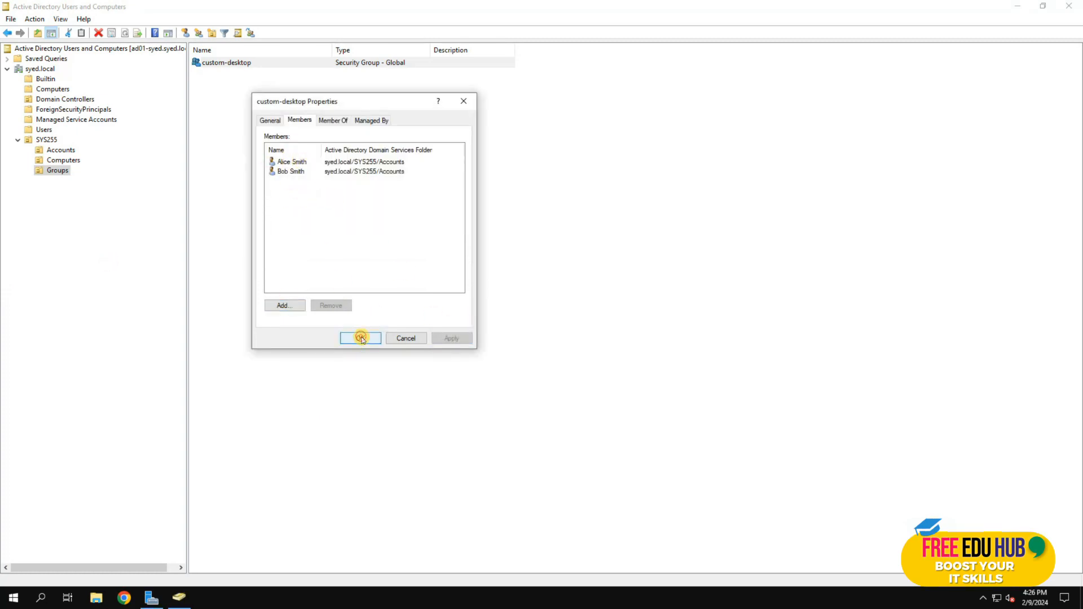
pyautogui.click(234, 90)
pyautogui.doubleClick(234, 64)
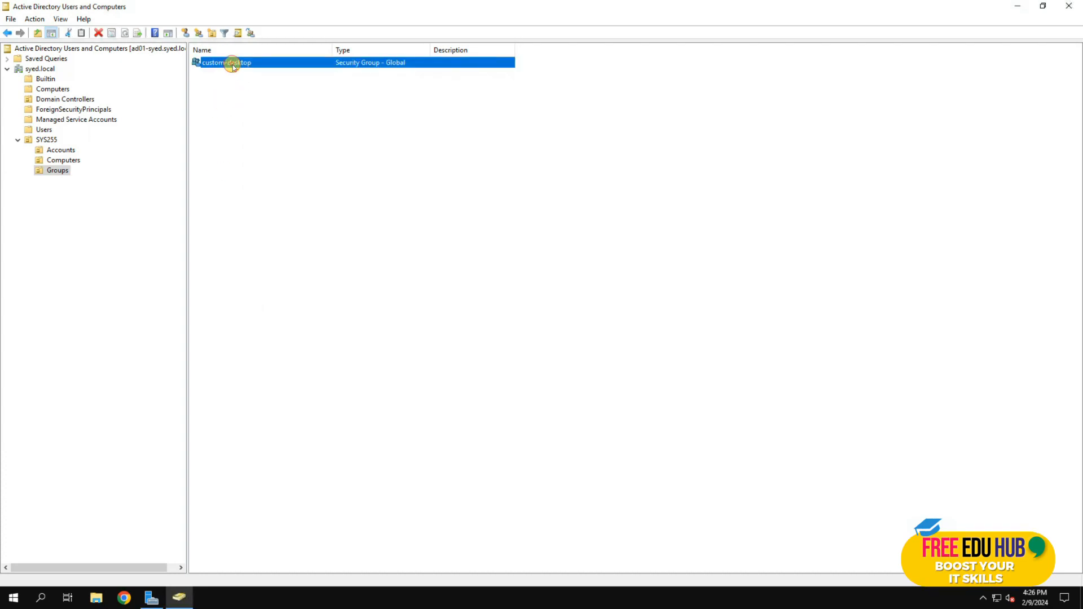
pyautogui.click(299, 121)
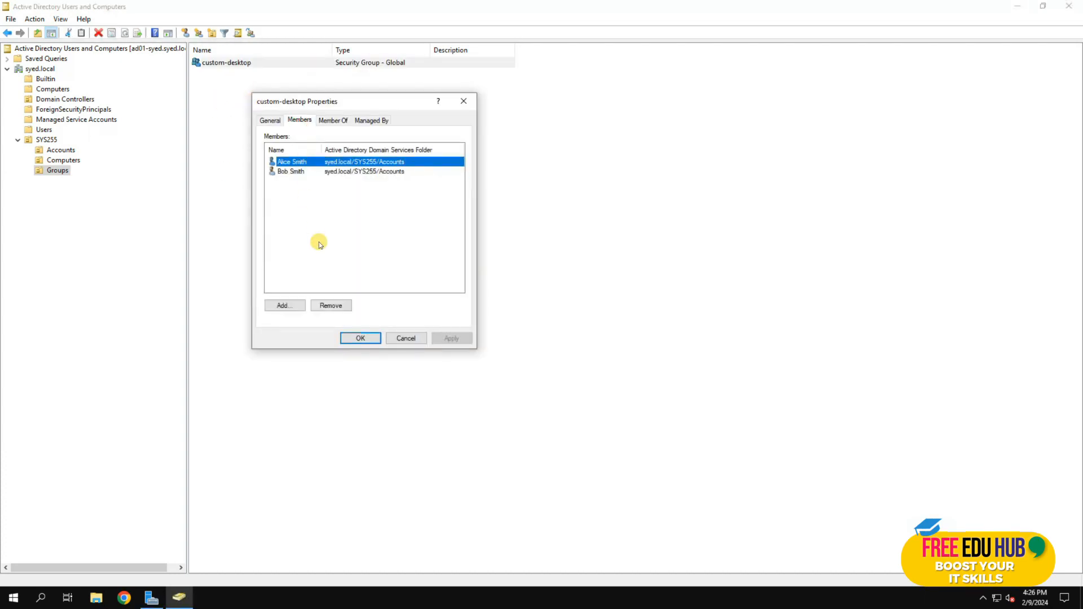
pyautogui.click(360, 338)
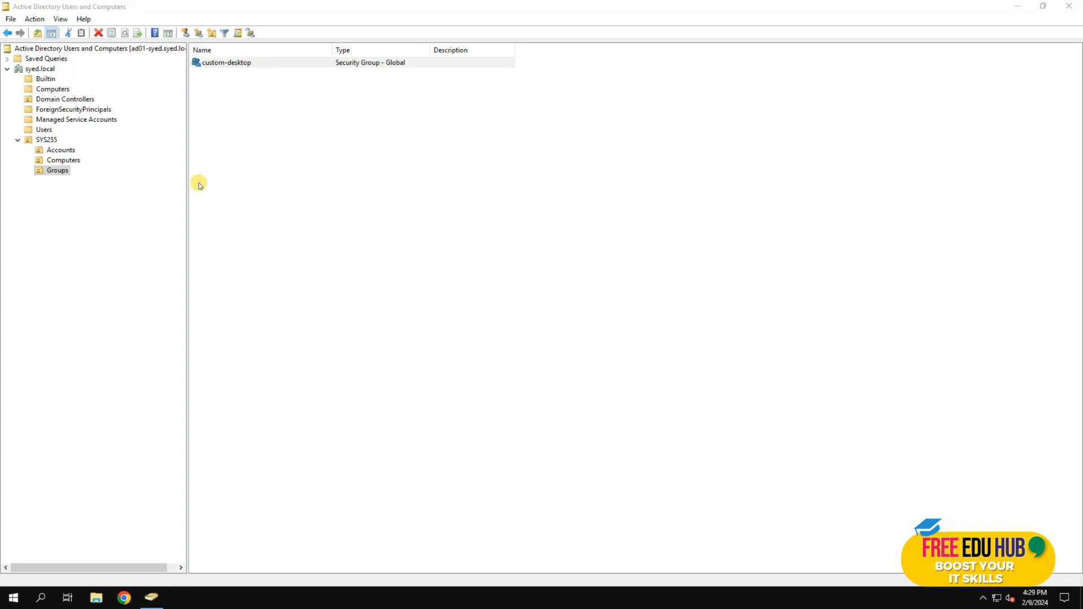
# - Switch to Server Manager and launch Group Policy Management from it in a maximized window
pyautogui.click(1019, 9)
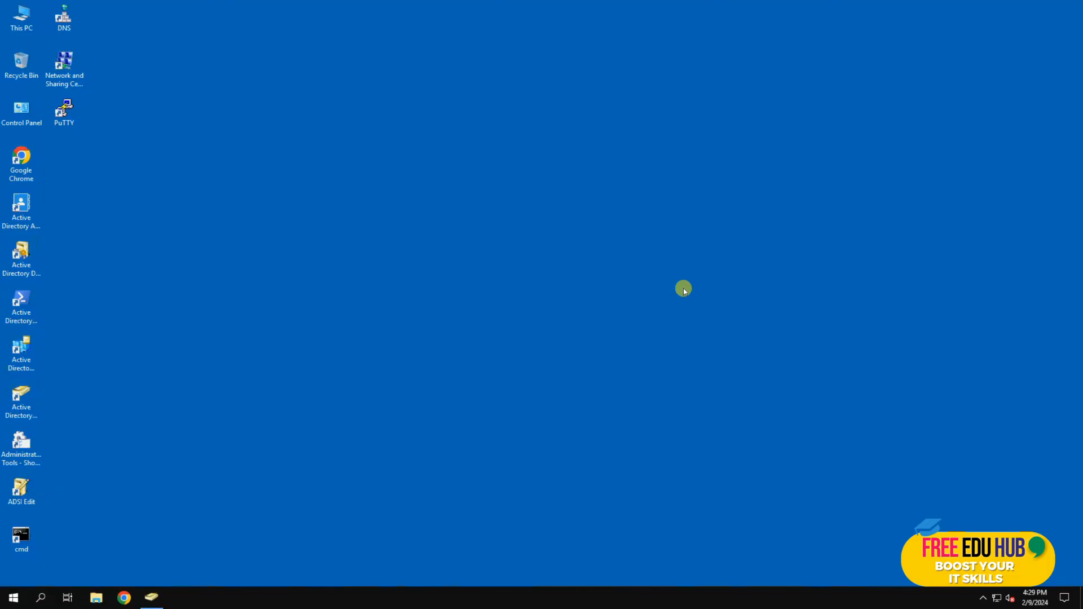
pyautogui.click(12, 601)
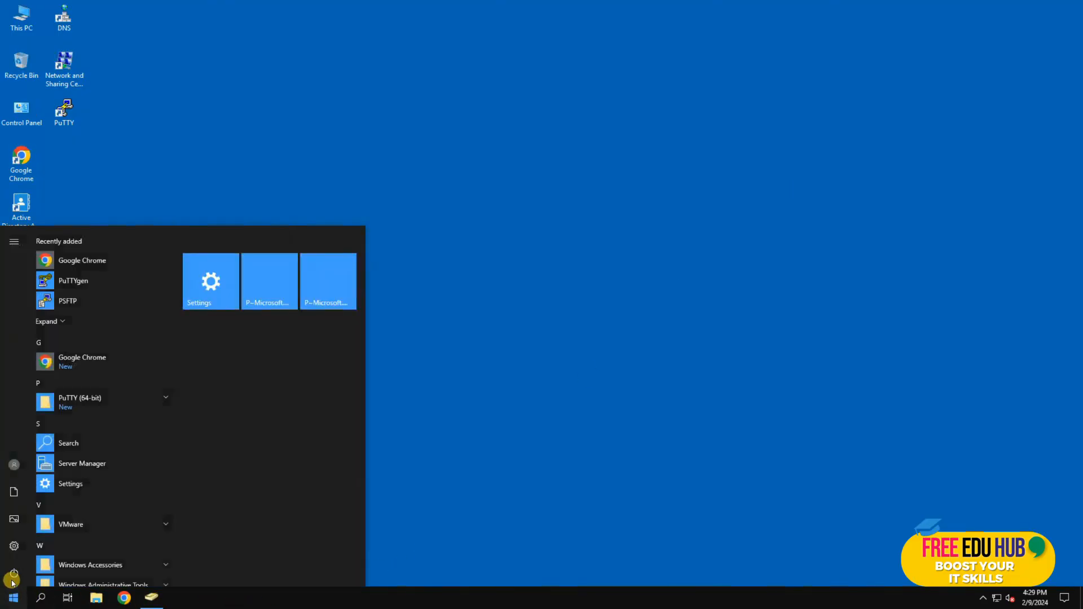
pyautogui.click(87, 472)
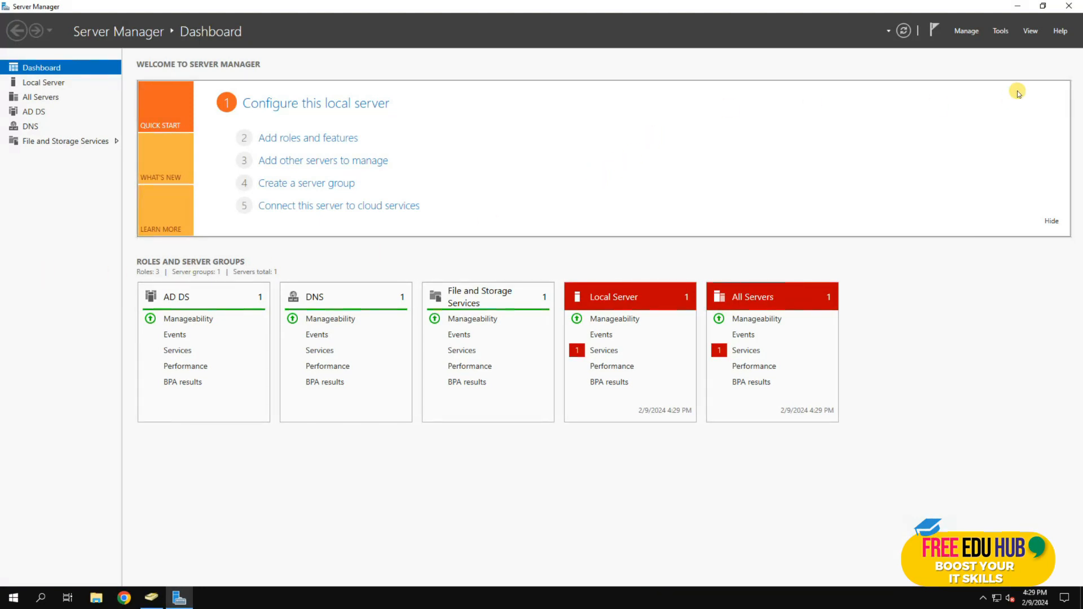
pyautogui.click(999, 32)
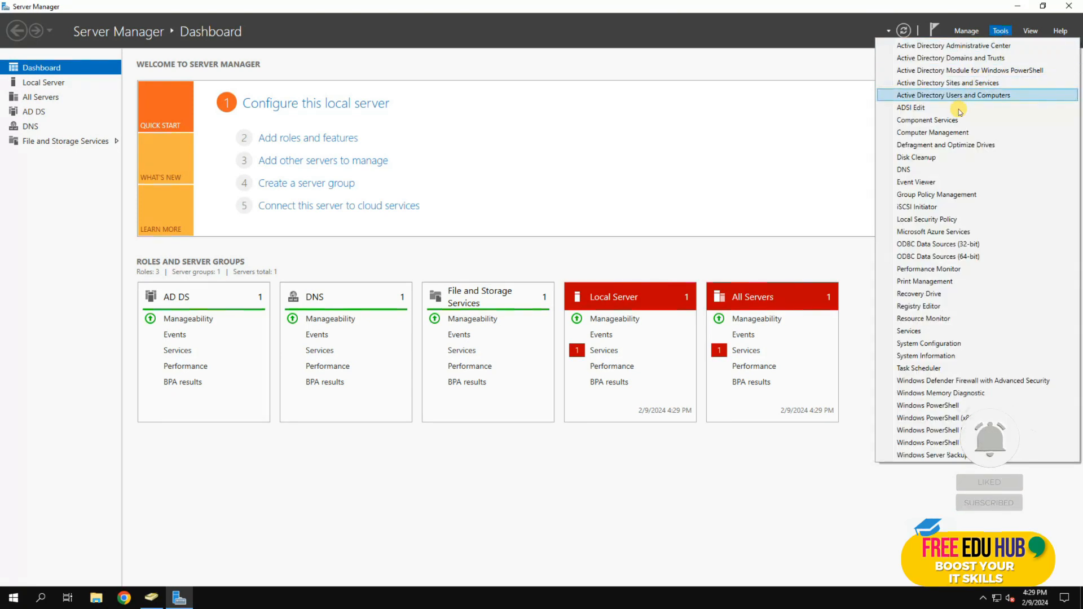
pyautogui.click(940, 194)
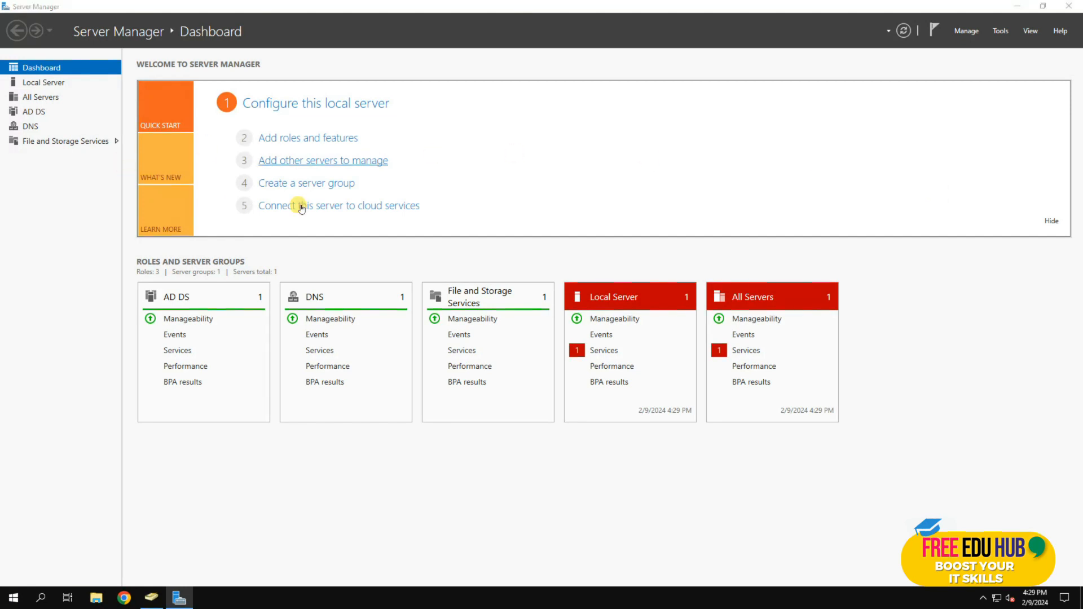
pyautogui.click(458, 81)
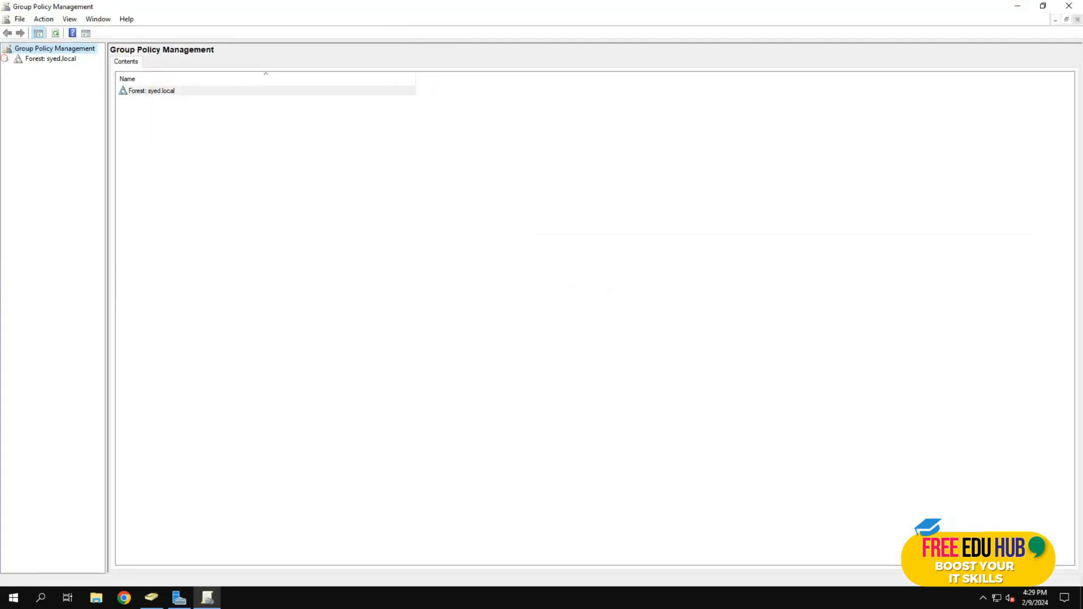
# - Expand the syed.local forest down to the contents of the syed.local domain, and widen the console tree
pyautogui.click(6, 58)
pyautogui.click(17, 69)
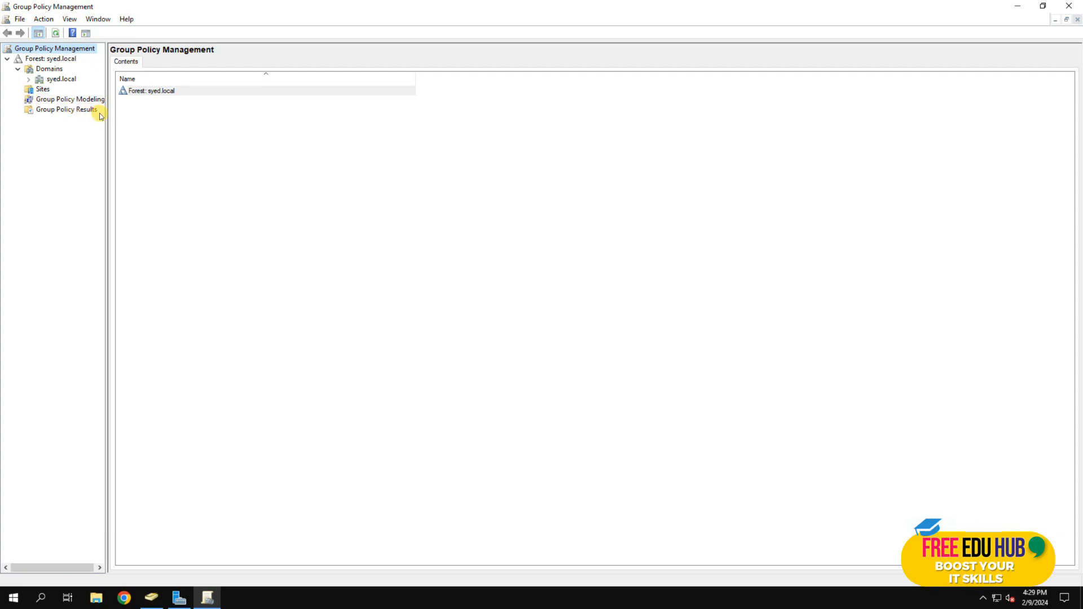
pyautogui.moveTo(105, 114); pyautogui.dragTo(146, 114)
pyautogui.click(28, 79)
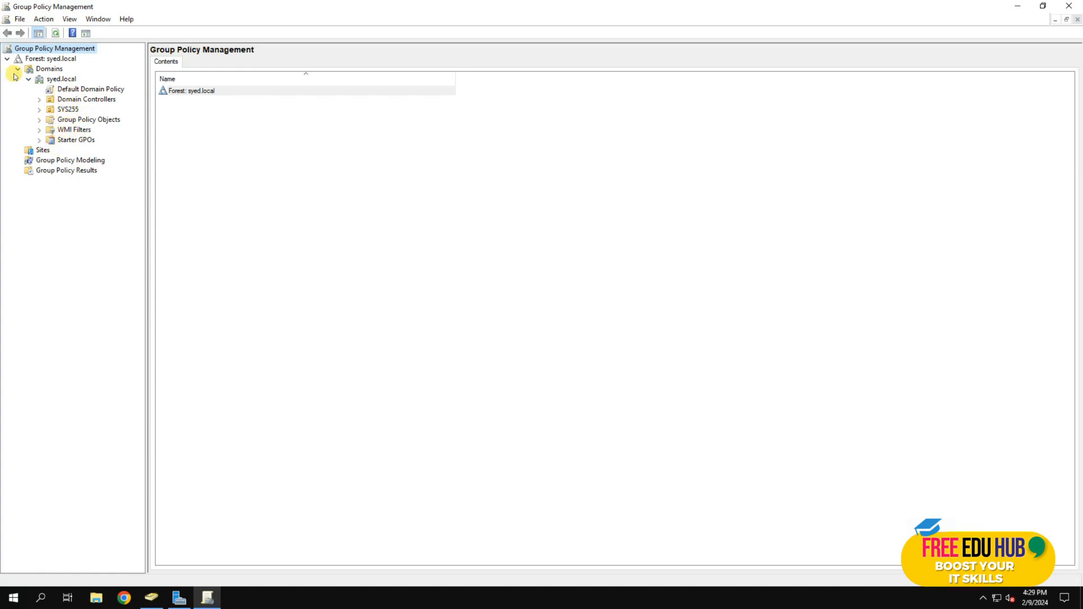
# - View the Domains list, the syed.local domain status and the scope of the Default Domain Policy
pyautogui.click(49, 68)
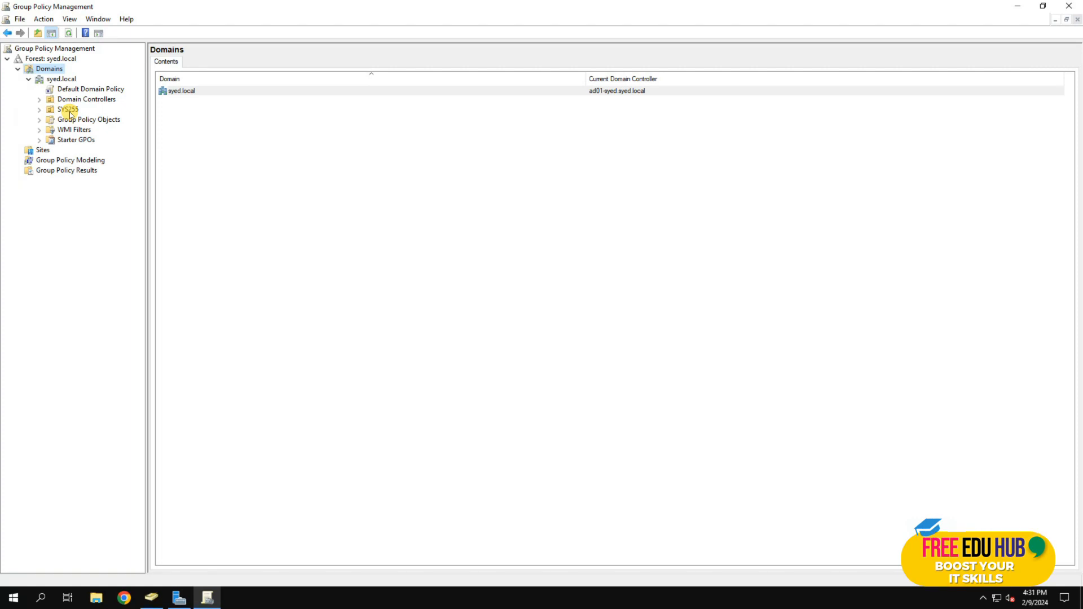
pyautogui.click(70, 80)
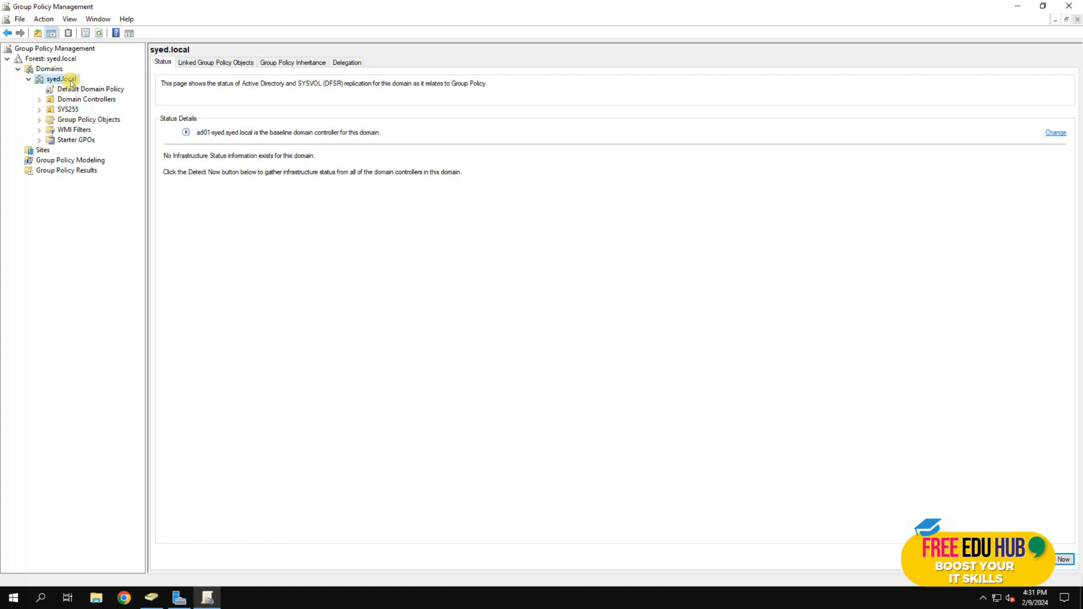
pyautogui.click(81, 90)
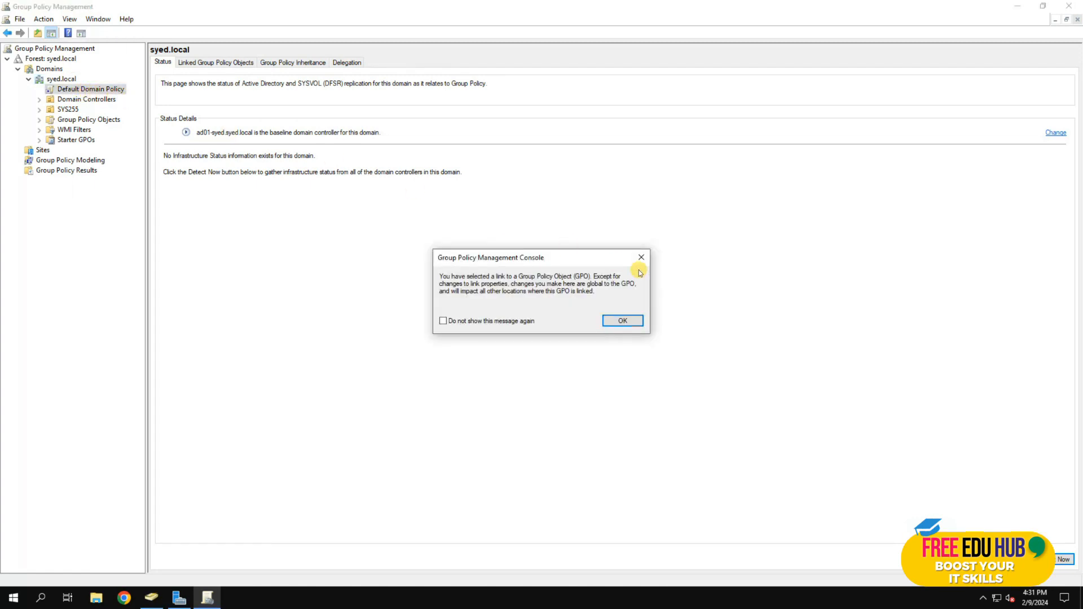
pyautogui.click(622, 320)
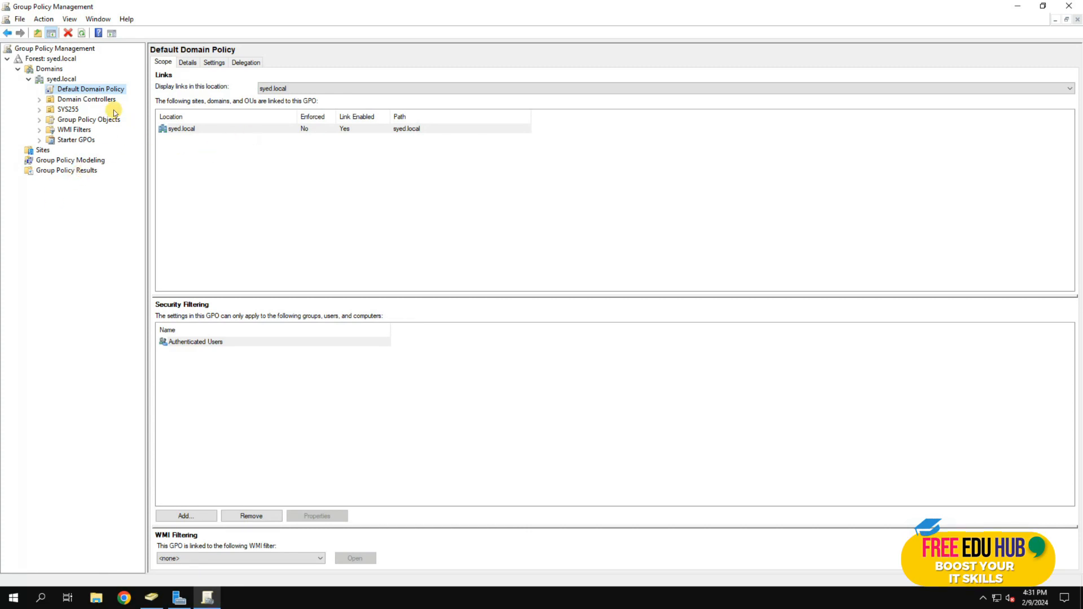
# - Open the Default Domain Policy for editing in a maximized window and expand the policies under Computer Configuration
pyautogui.rightClick(101, 89)
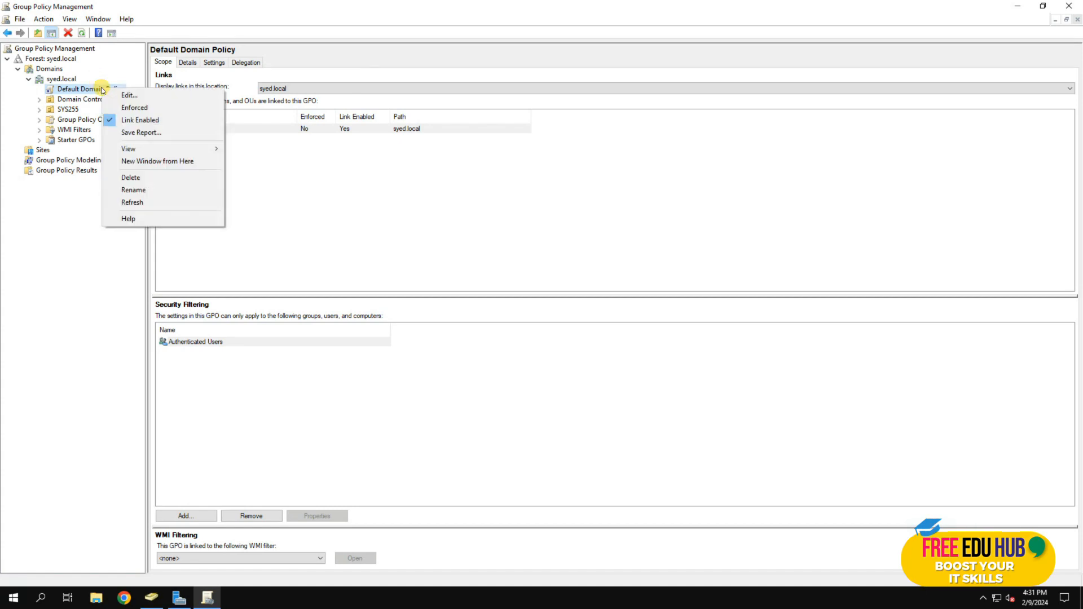
pyautogui.click(137, 97)
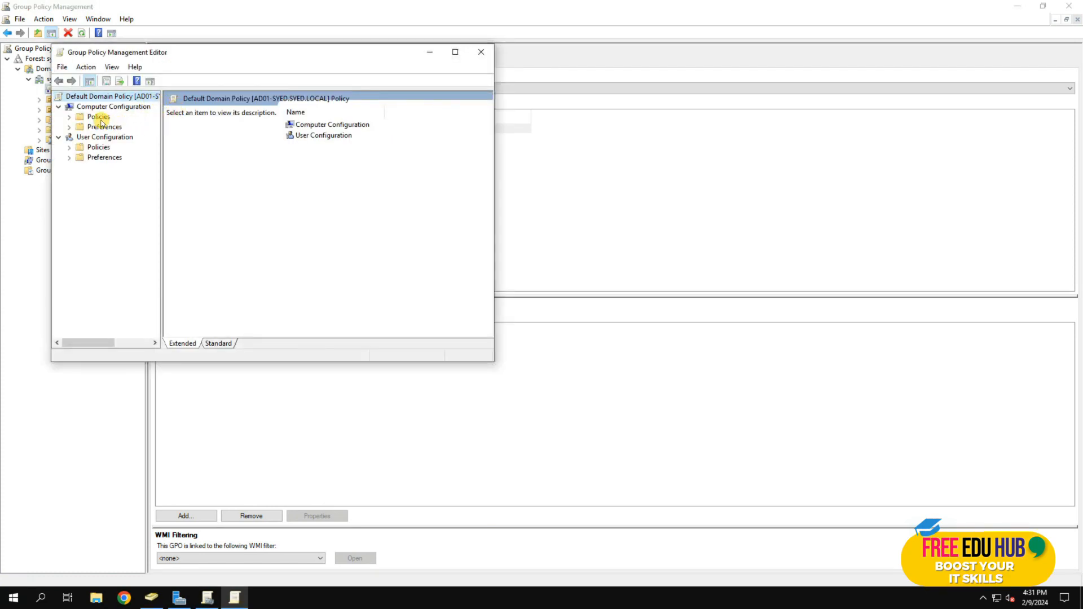
pyautogui.doubleClick(101, 117)
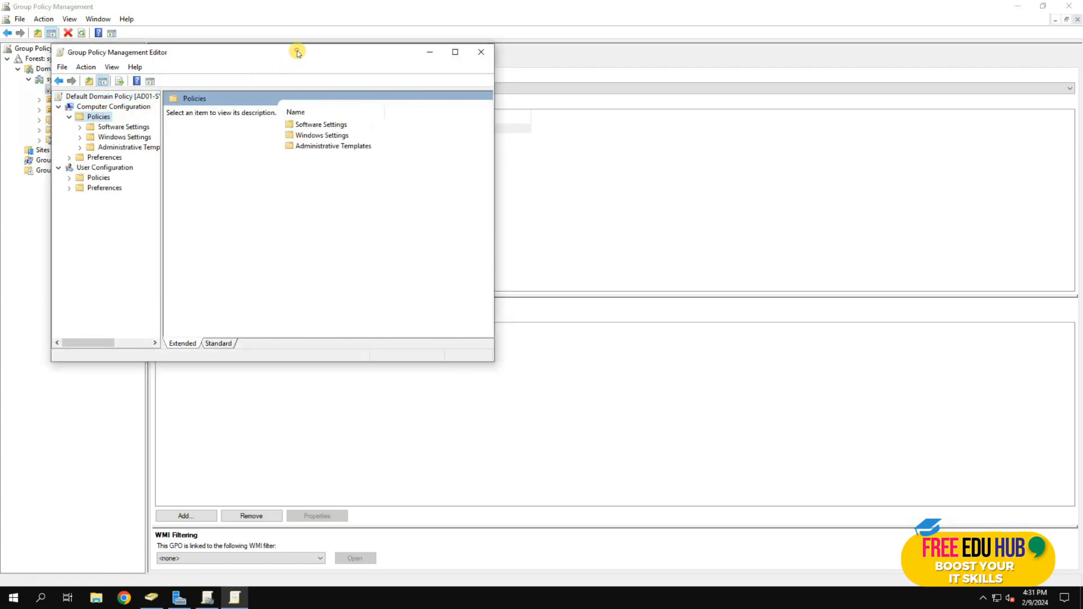
pyautogui.doubleClick(297, 53)
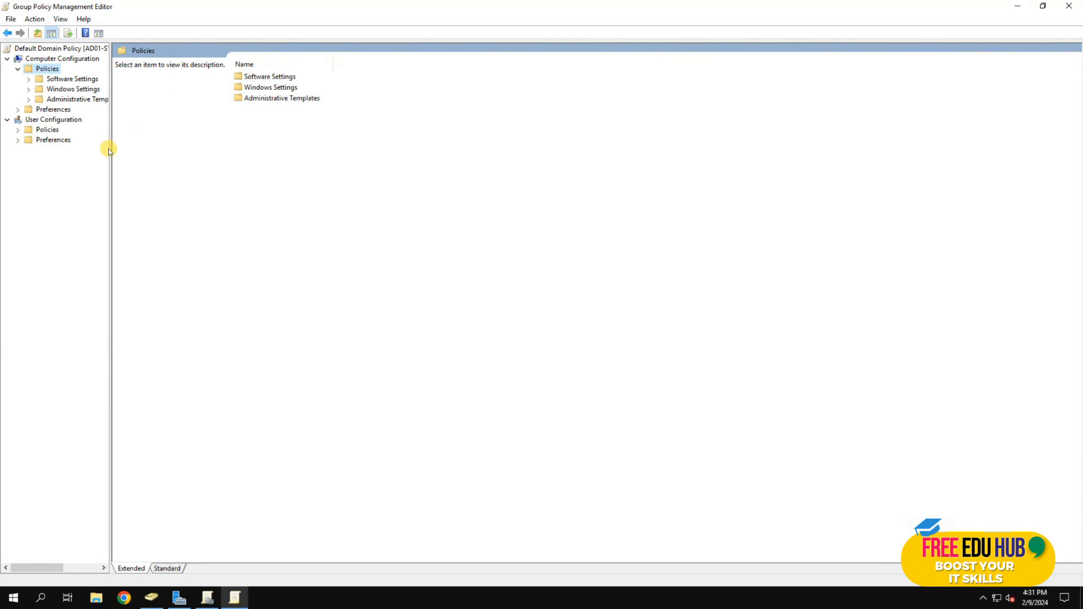
pyautogui.moveTo(110, 147); pyautogui.dragTo(195, 139)
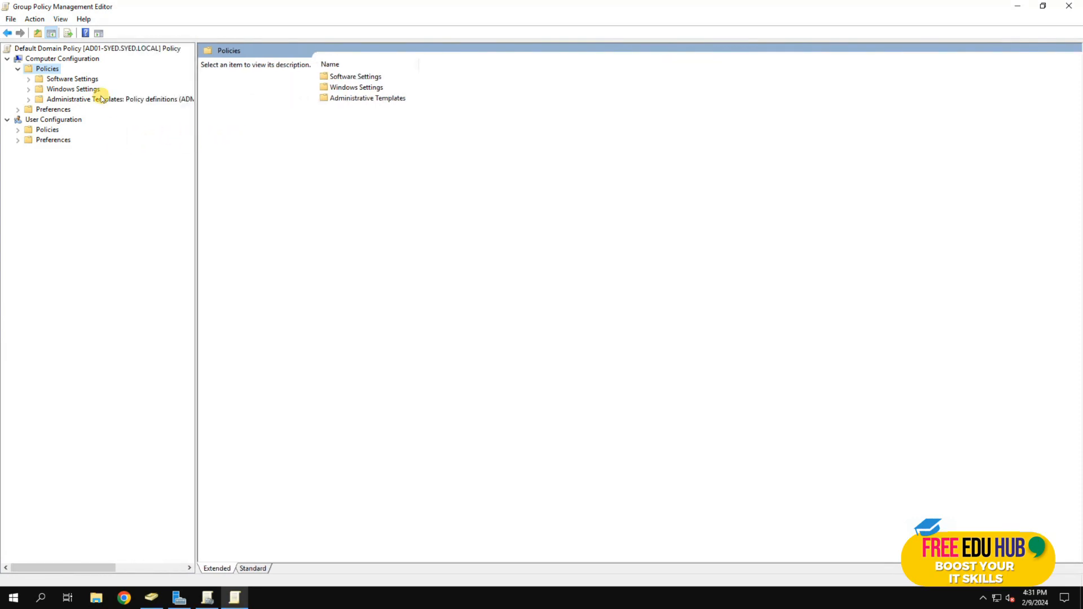
# - Examine the computer Security Settings and the Policies and Preferences under User Configuration, and close the policy editor
pyautogui.click(81, 89)
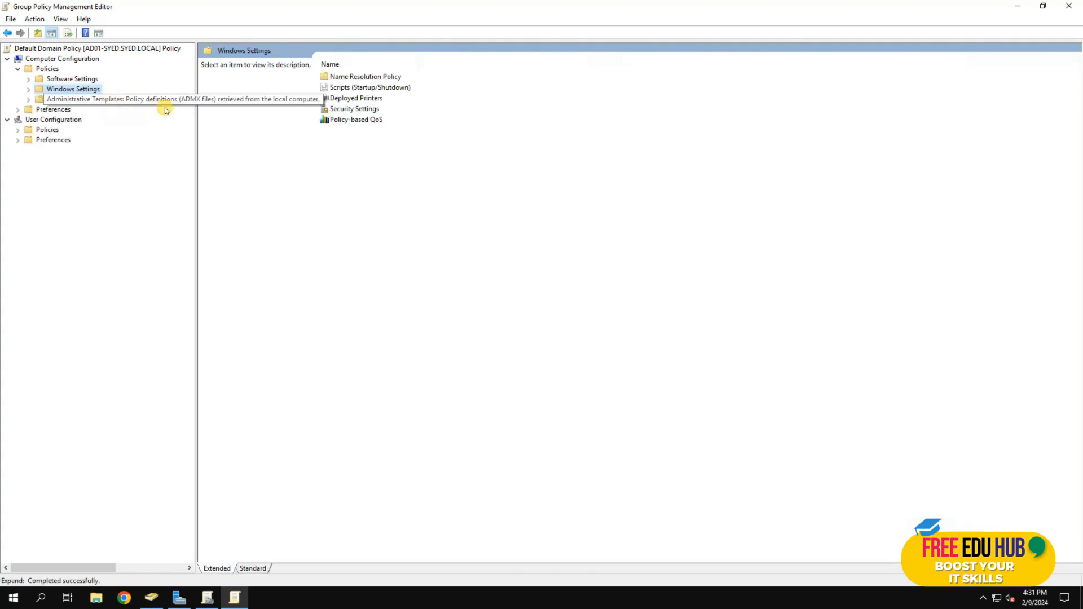
pyautogui.doubleClick(355, 108)
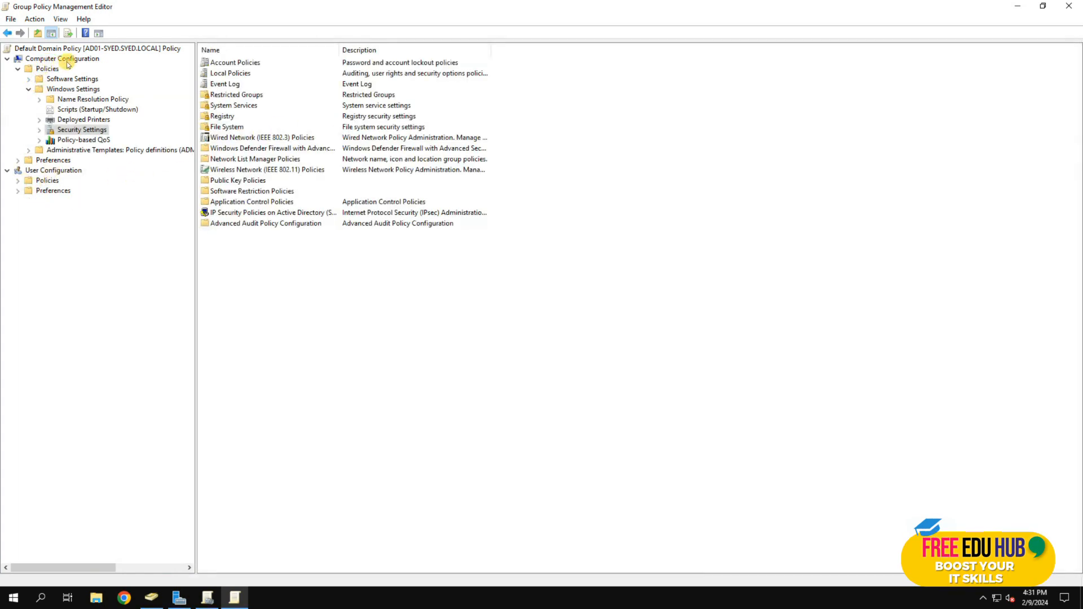
pyautogui.doubleClick(53, 181)
pyautogui.doubleClick(55, 223)
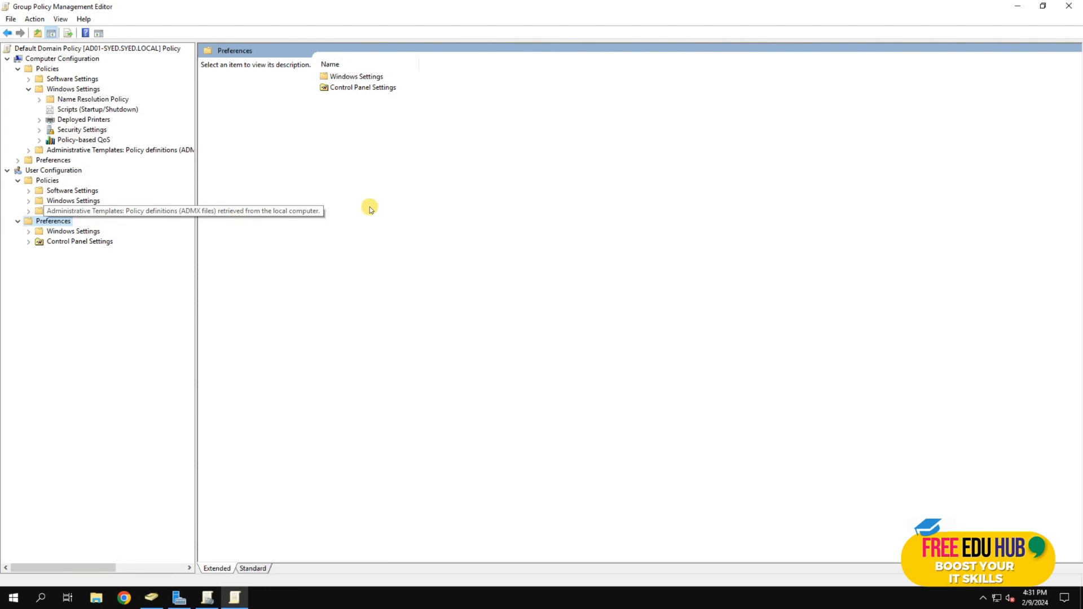
pyautogui.click(1070, 8)
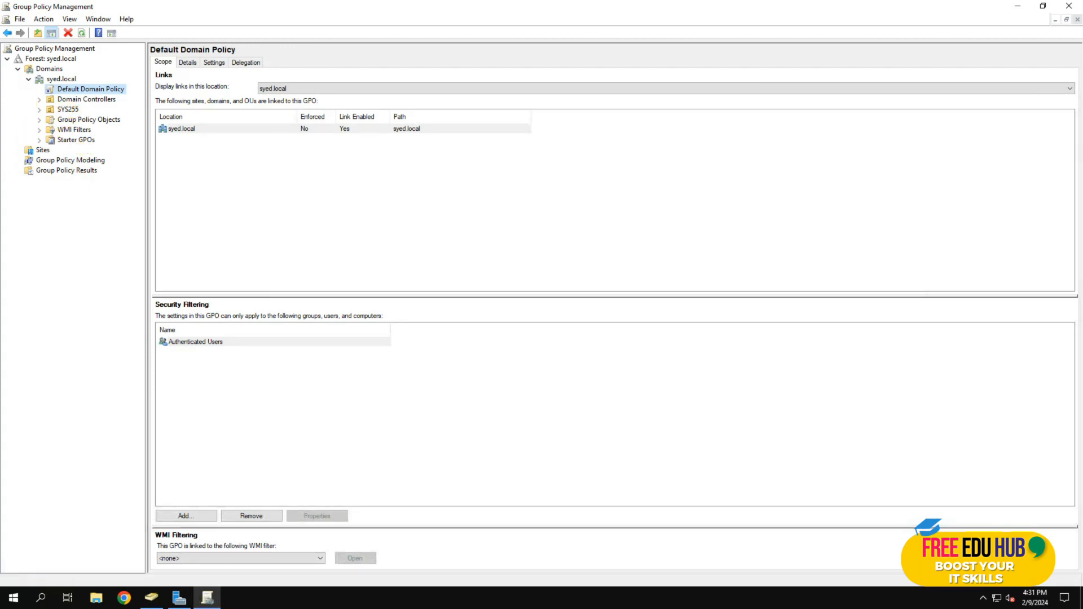
# - Create a group policy object named sys255-desktop linked to the SYS255 organizational unit
pyautogui.doubleClick(68, 110)
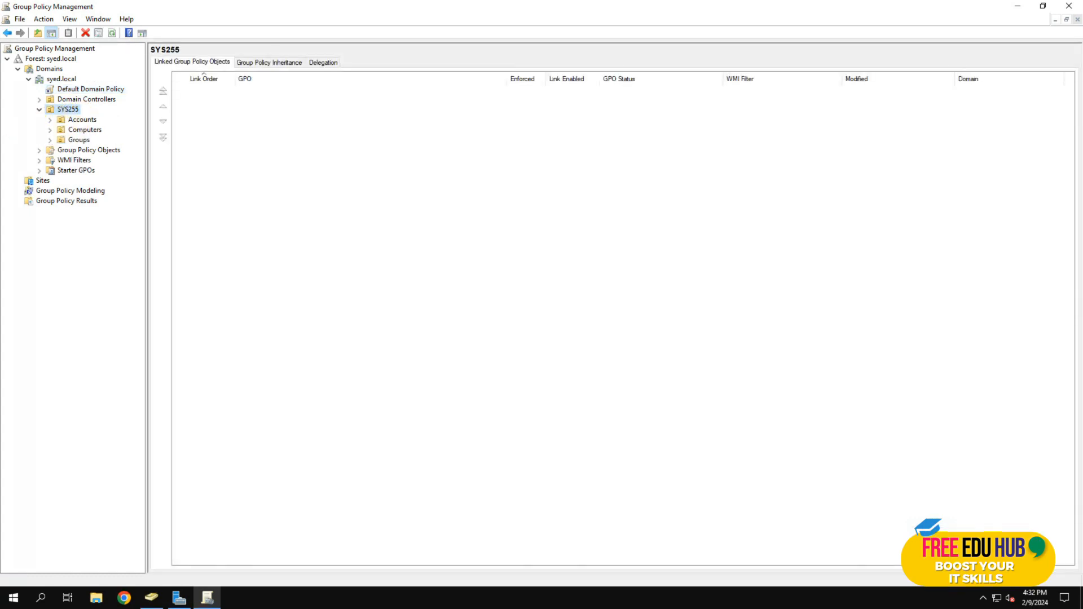
pyautogui.rightClick(69, 111)
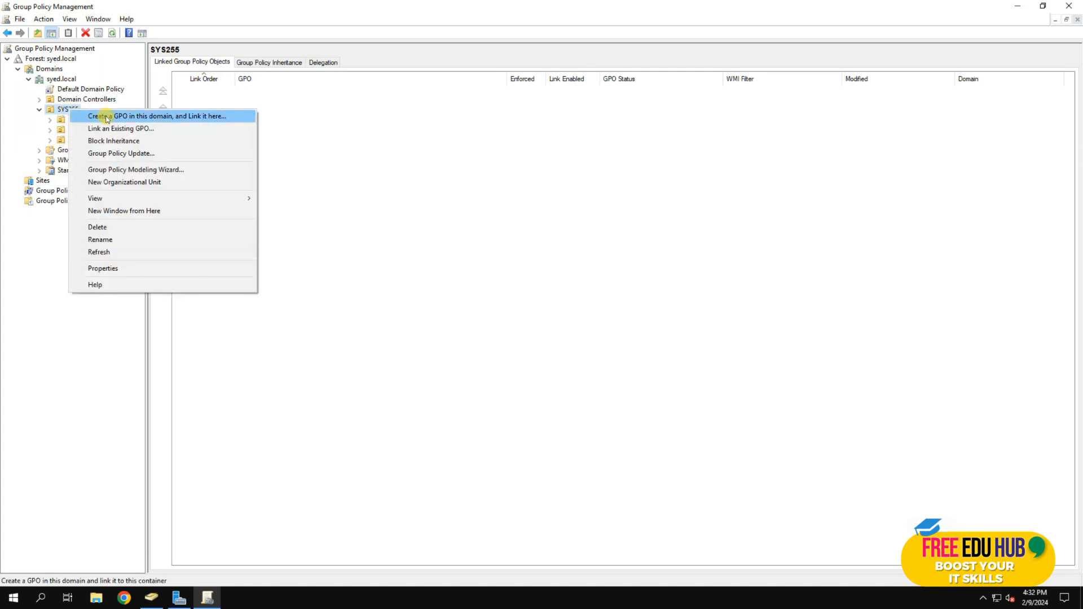
pyautogui.click(146, 117)
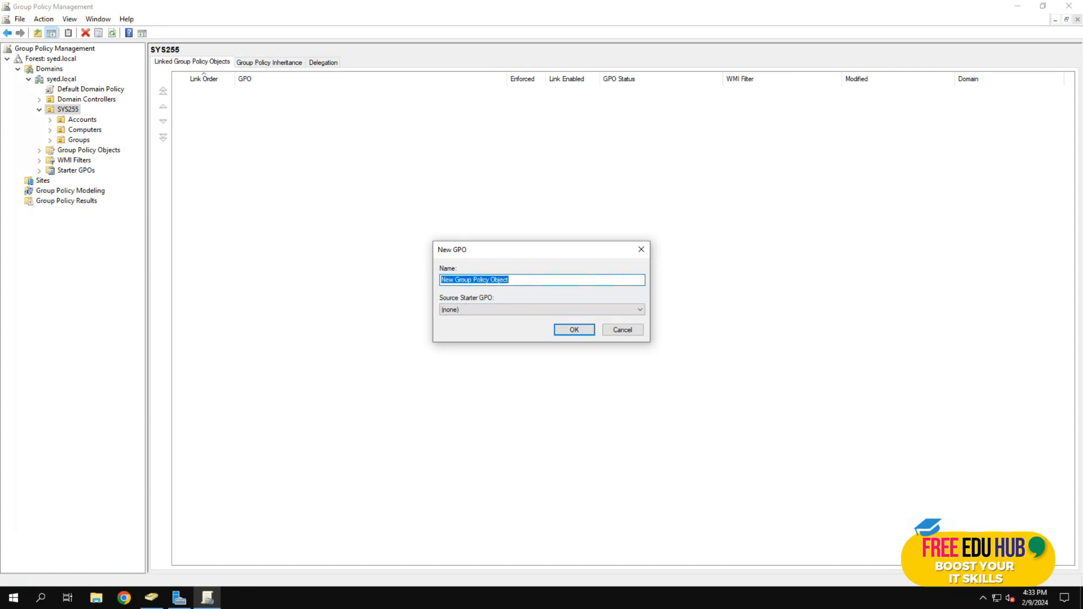
pyautogui.moveTo(534, 282); pyautogui.dragTo(332, 273)
pyautogui.write('sys255-desktop')
pyautogui.click(579, 331)
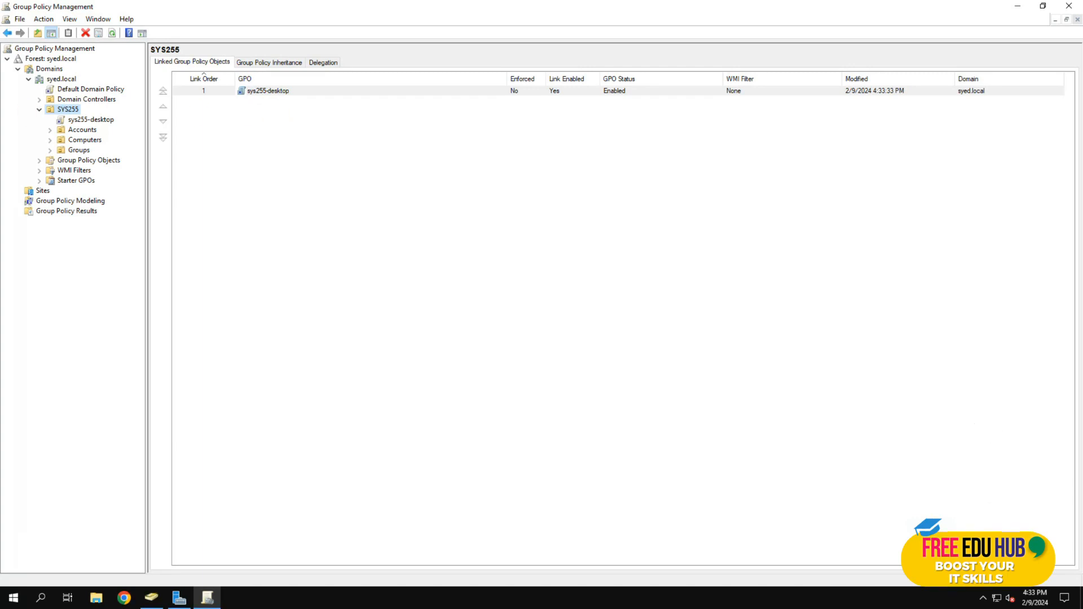
# - Add the custom-desktop group to the security filtering of sys255-desktop using the advanced object search
pyautogui.click(90, 119)
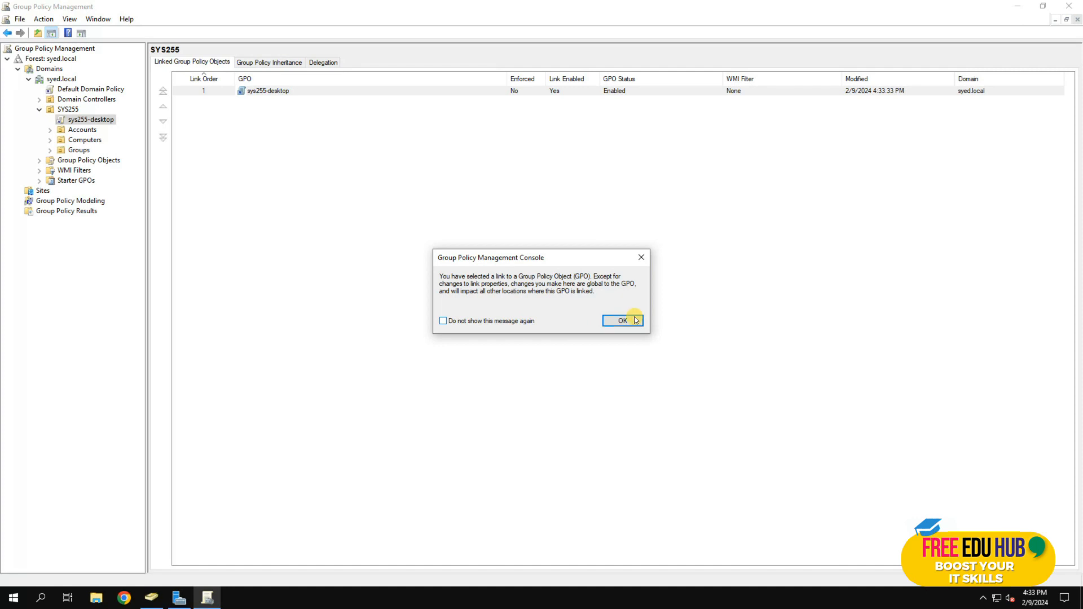
pyautogui.click(623, 321)
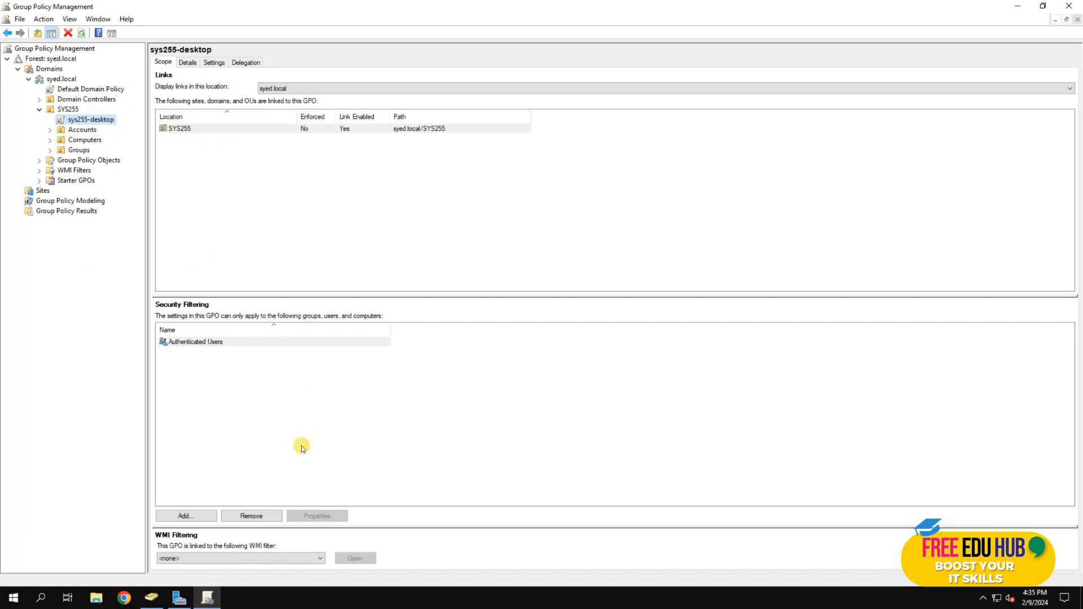
pyautogui.click(231, 426)
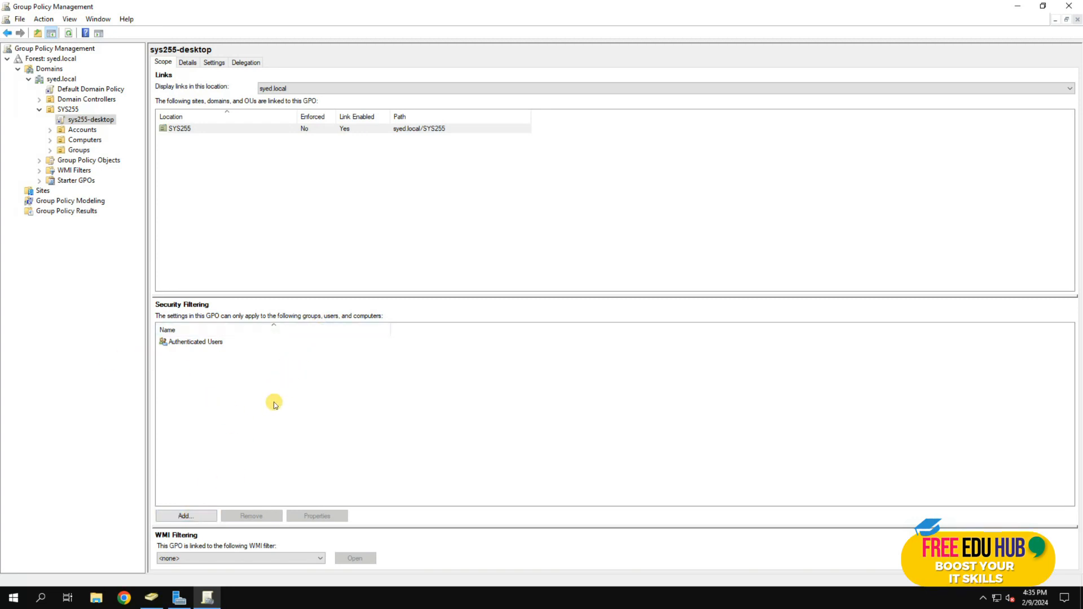
pyautogui.click(184, 516)
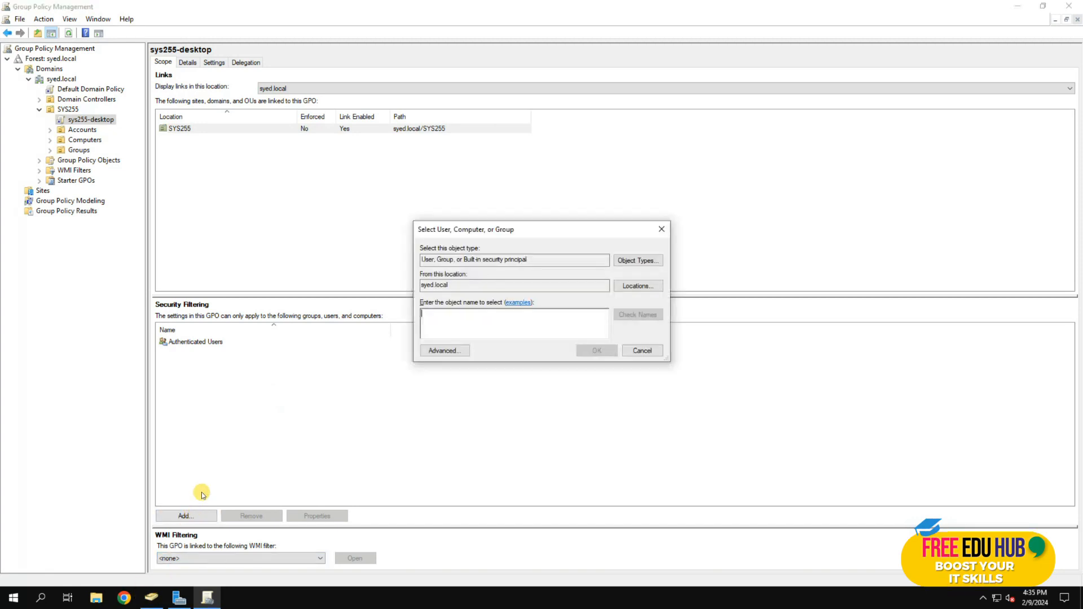
pyautogui.click(442, 351)
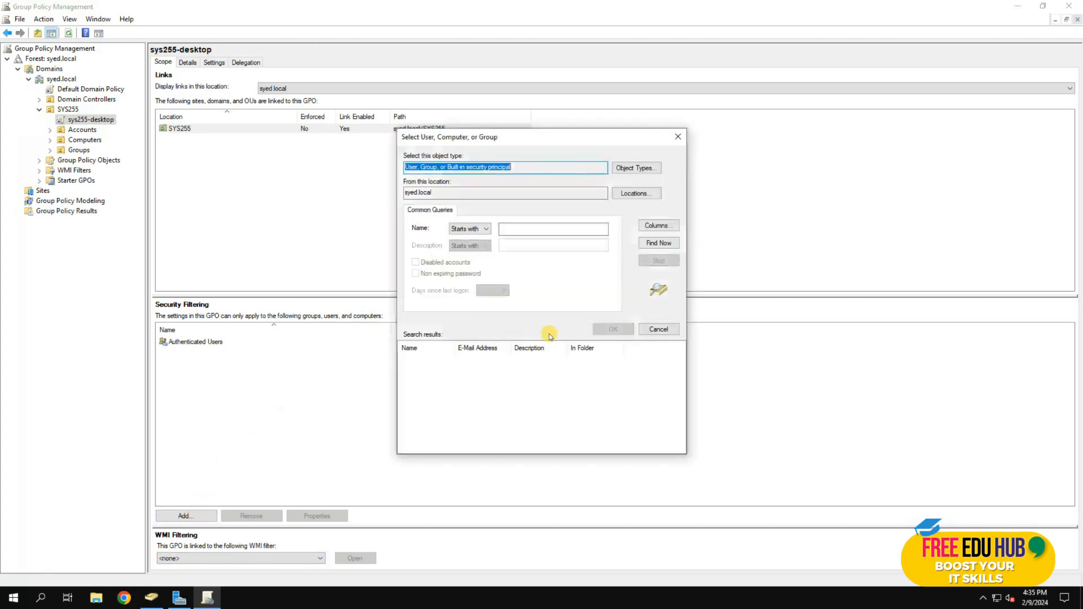
pyautogui.click(659, 243)
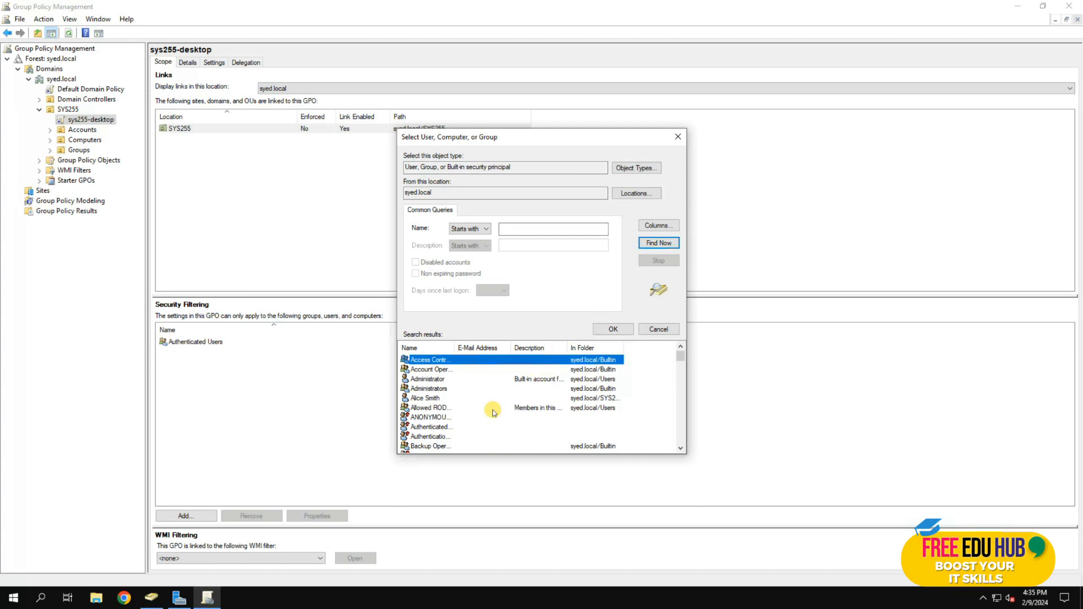
pyautogui.click(427, 417)
pyautogui.press('c')
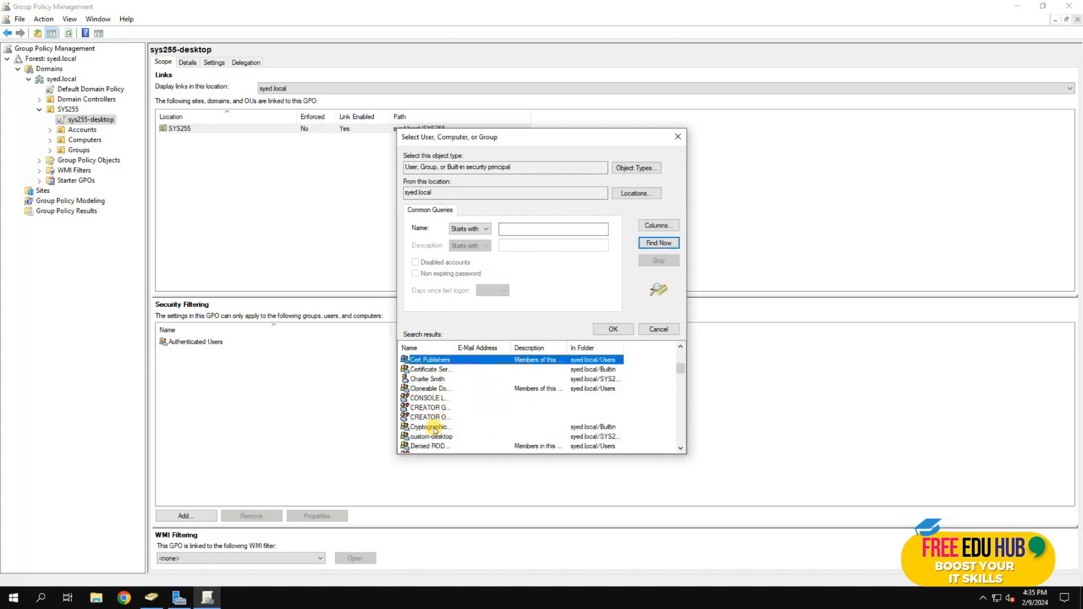
pyautogui.click(436, 438)
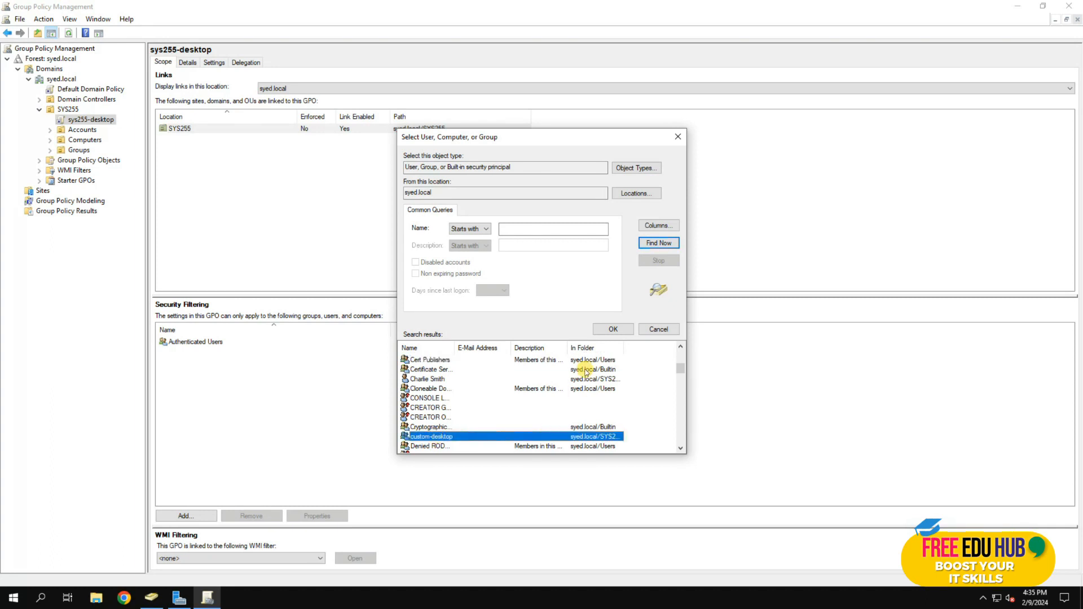
pyautogui.click(614, 330)
pyautogui.click(595, 351)
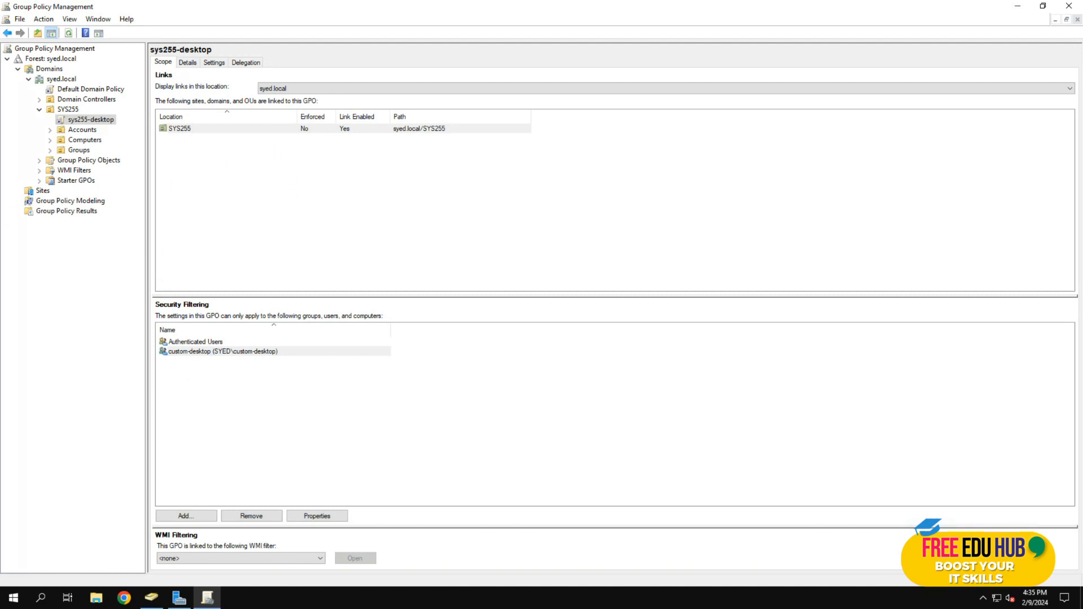
# - Remove Authenticated Users from the security filtering of sys255-desktop and accept the confirmations
pyautogui.click(182, 341)
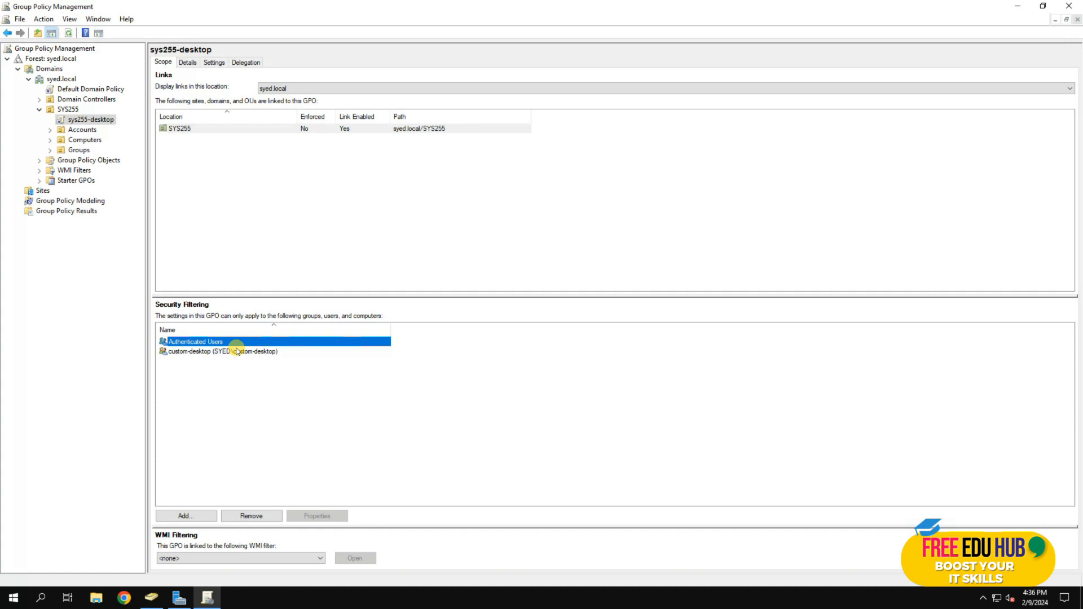
pyautogui.click(252, 515)
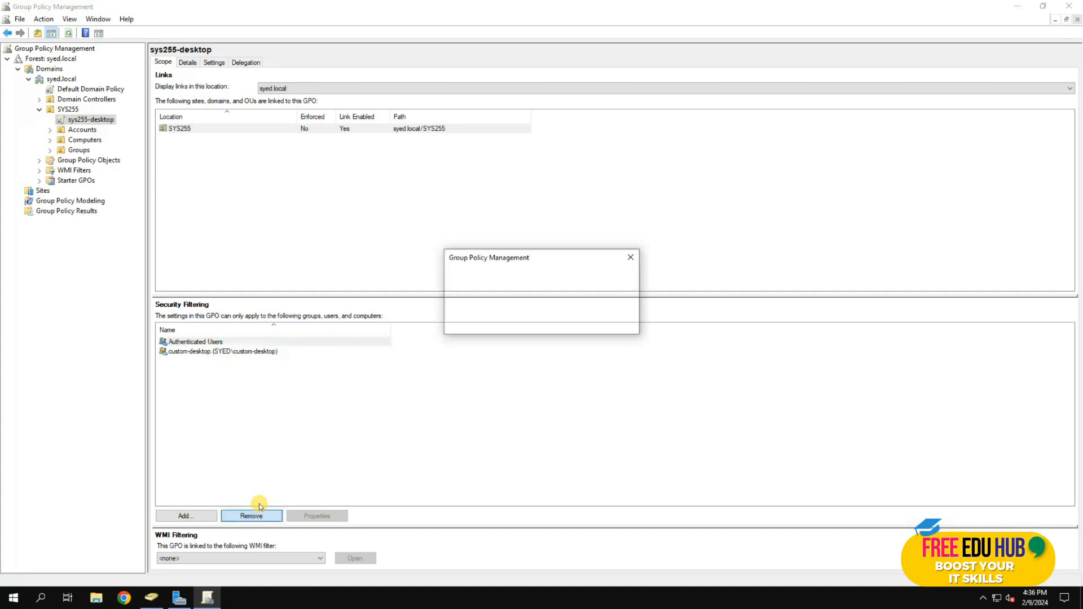
pyautogui.click(560, 321)
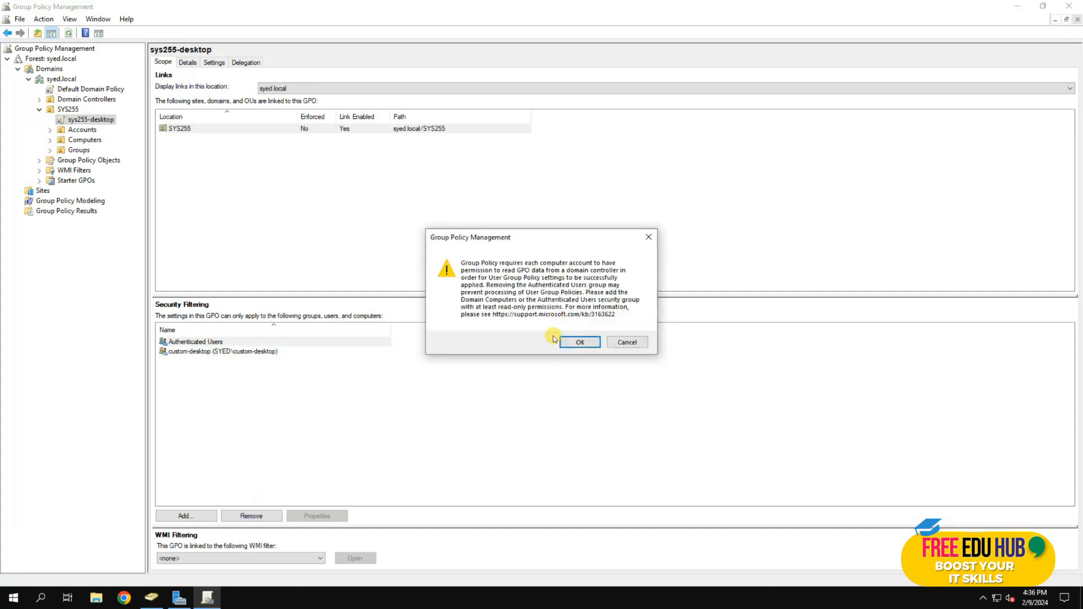
pyautogui.click(581, 344)
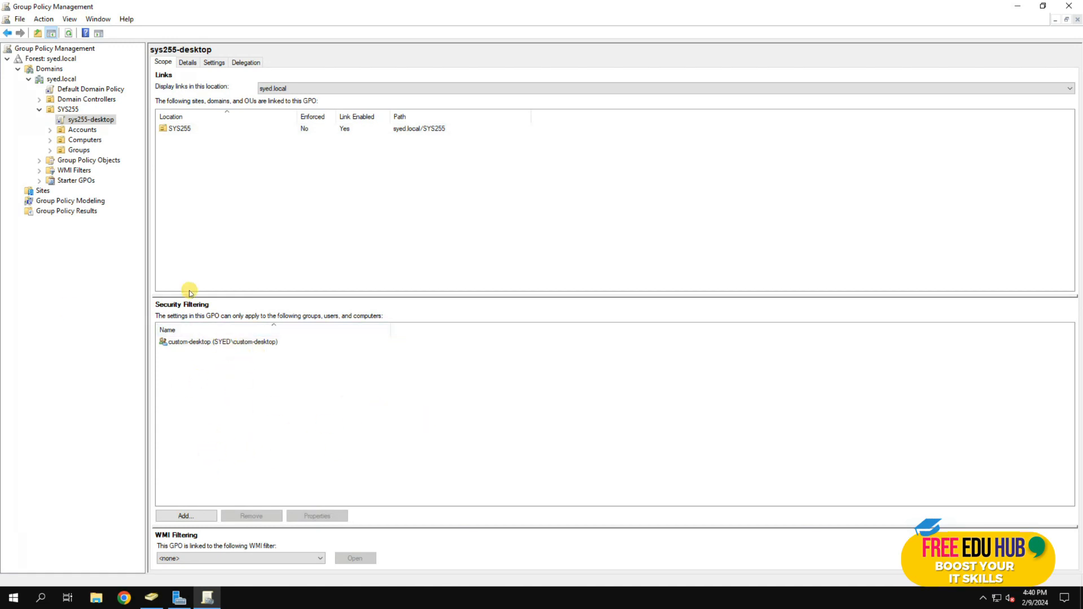
# - Add the Domain Computers group to the security filtering of sys255-desktop, looking it up among the domain's objects
pyautogui.click(191, 521)
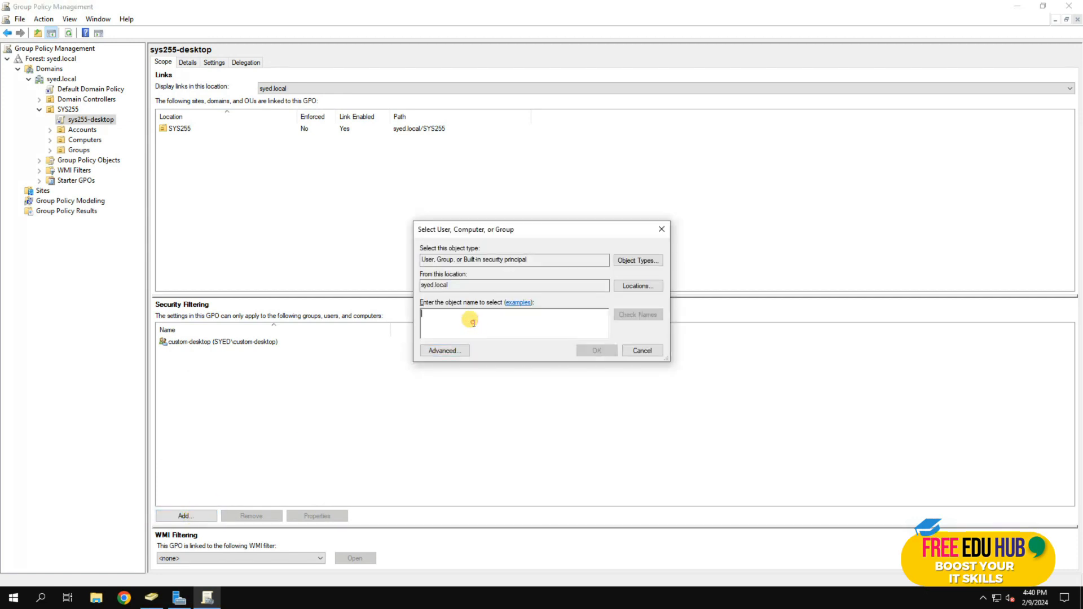
pyautogui.write('Domain Computers')
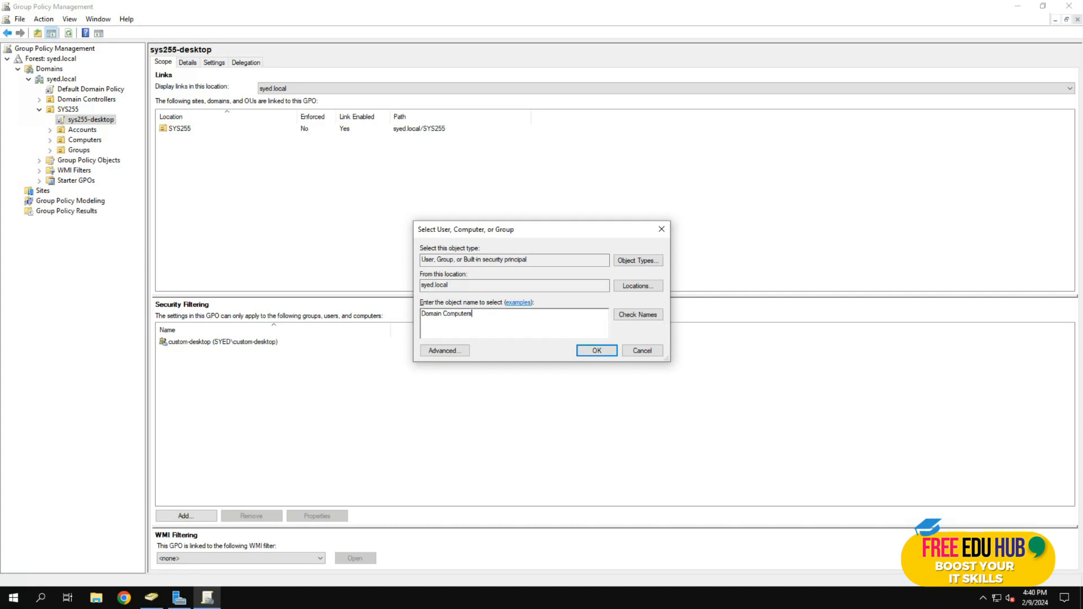
pyautogui.click(638, 315)
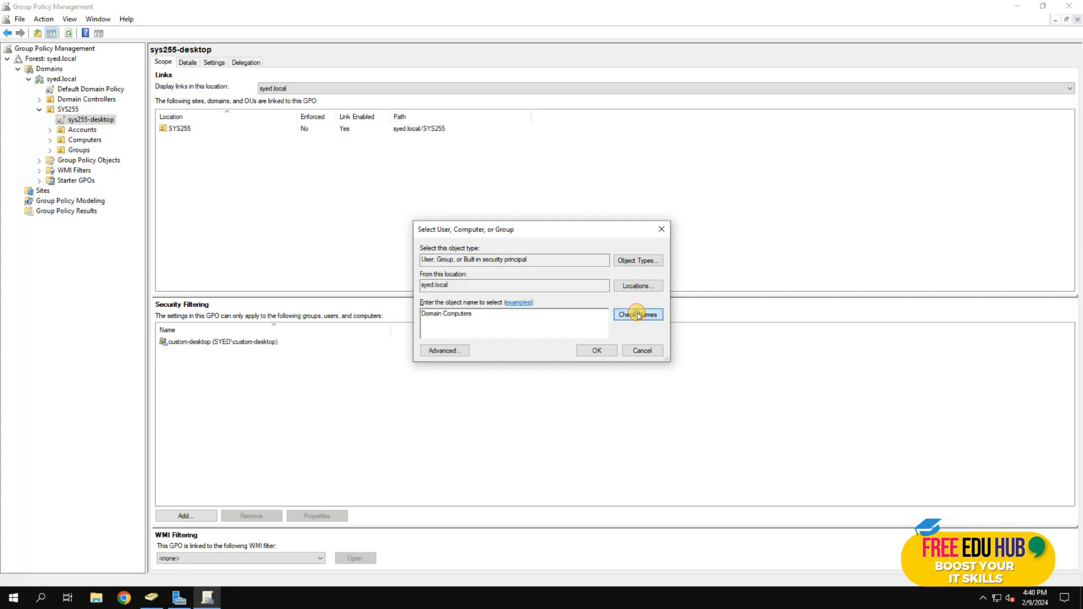
pyautogui.click(445, 353)
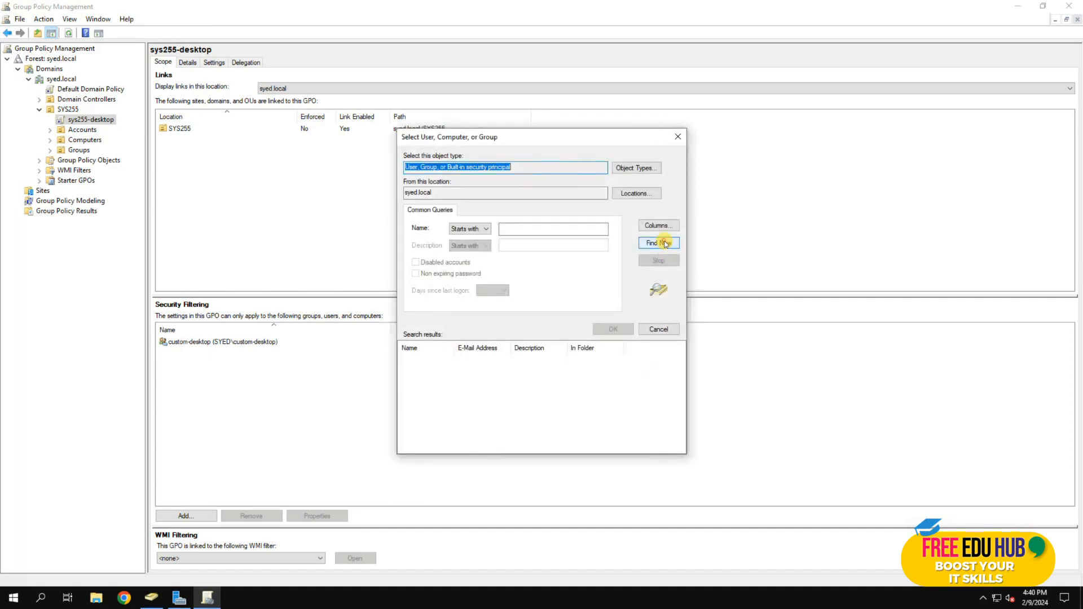
pyautogui.click(659, 242)
pyautogui.click(427, 379)
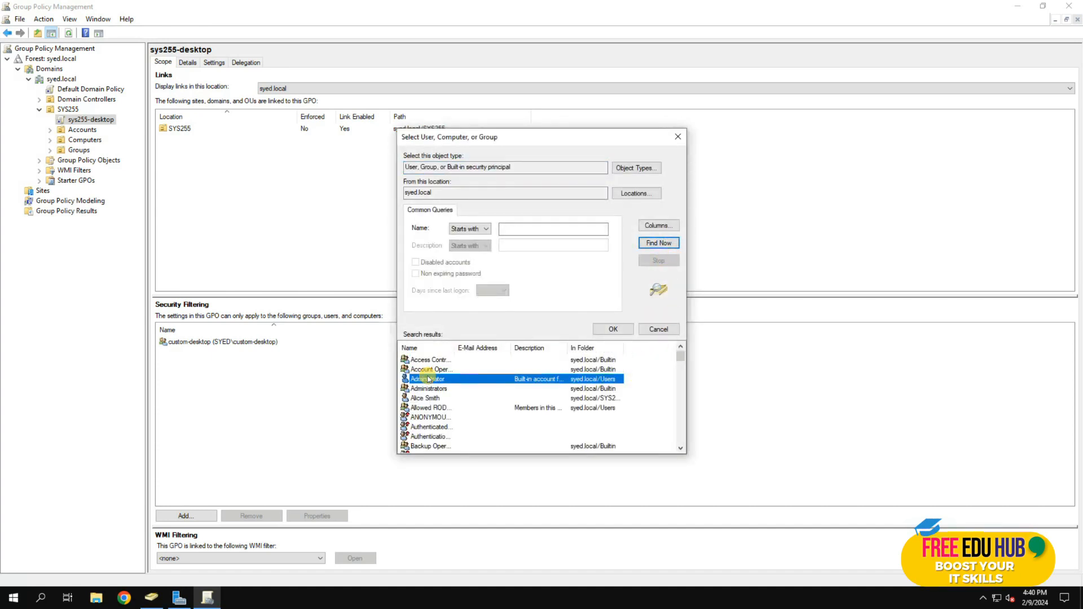
pyautogui.write('do')
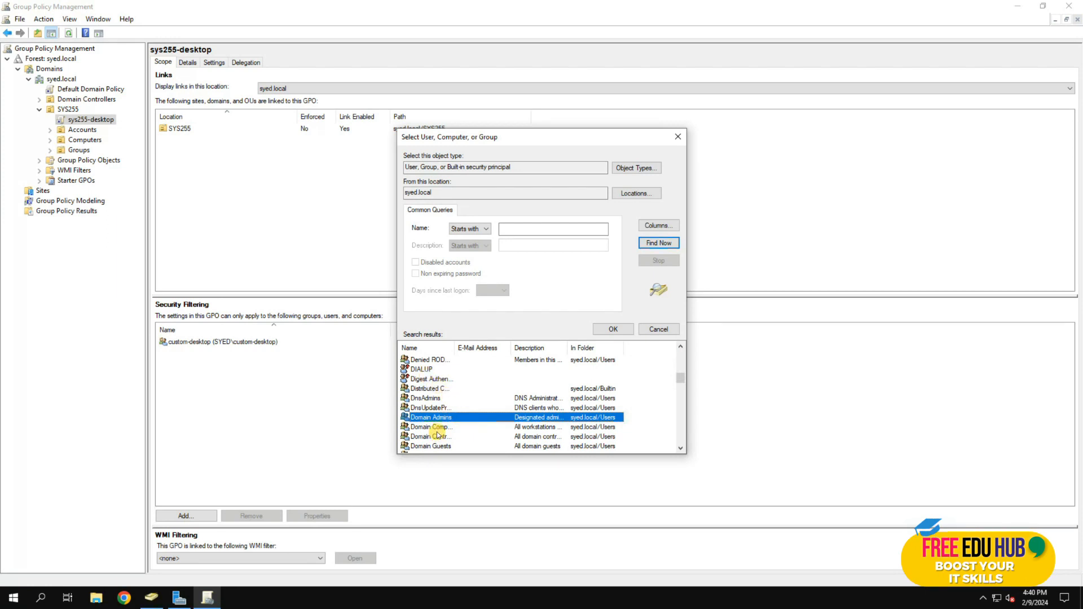
pyautogui.click(438, 429)
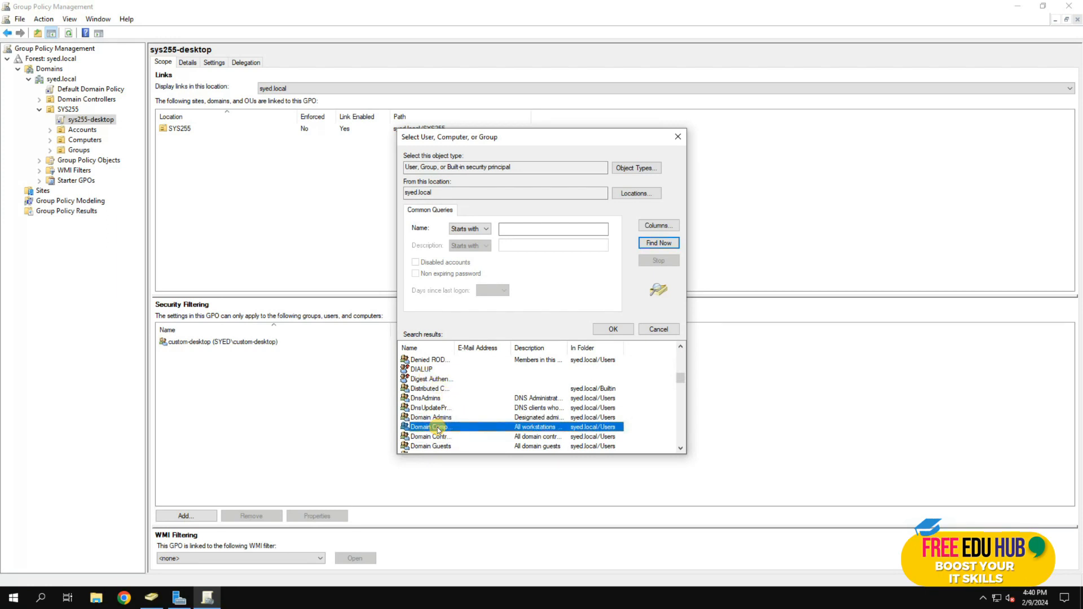
pyautogui.click(656, 329)
pyautogui.click(596, 351)
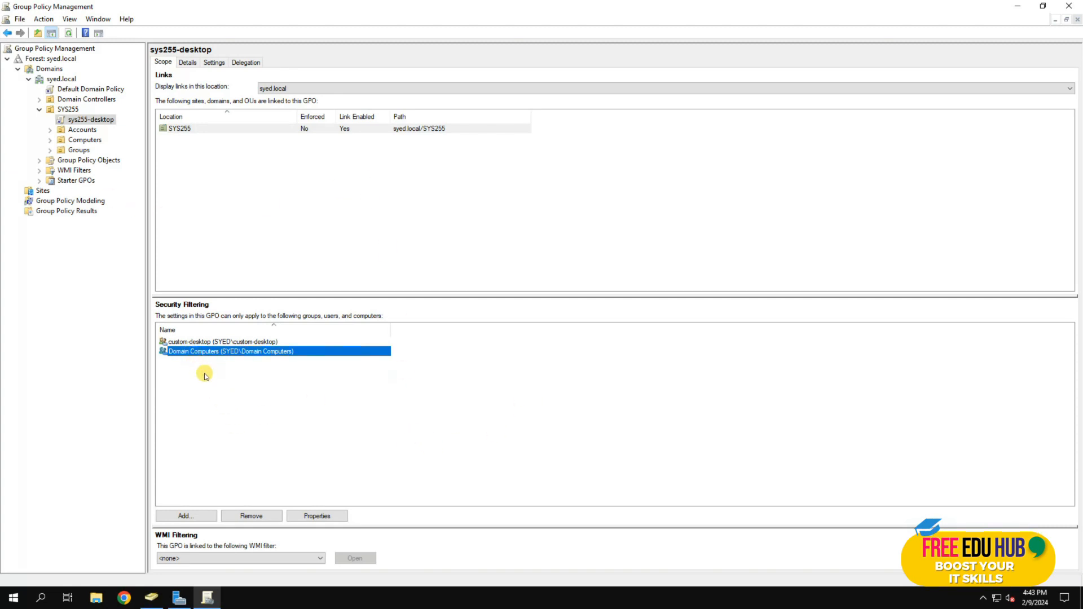
# - Open the advanced security settings from the delegation of sys255-desktop
pyautogui.click(205, 372)
pyautogui.click(208, 353)
pyautogui.click(247, 64)
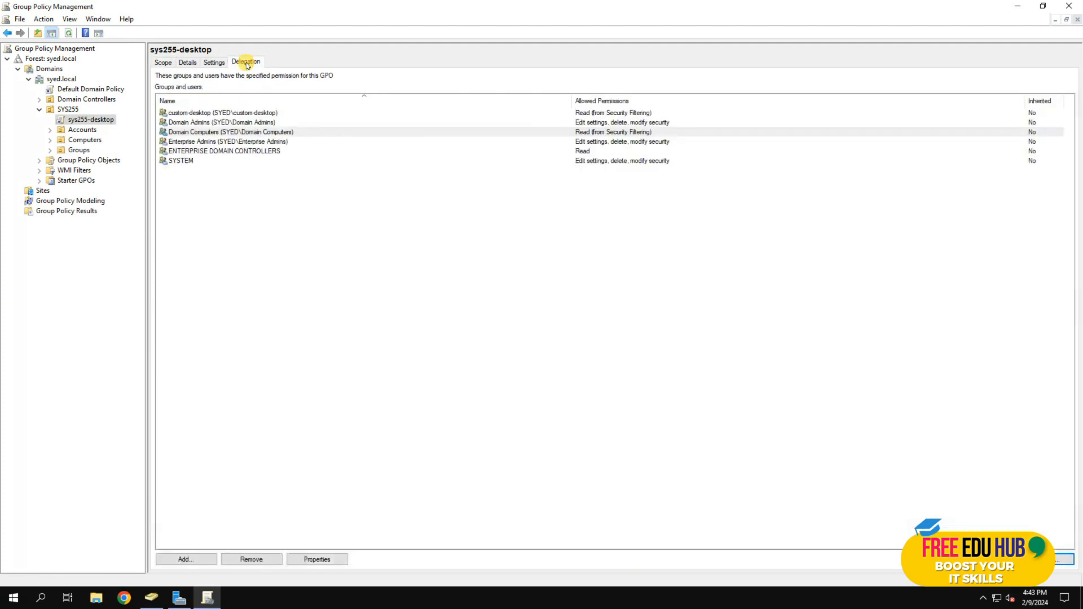
pyautogui.click(232, 133)
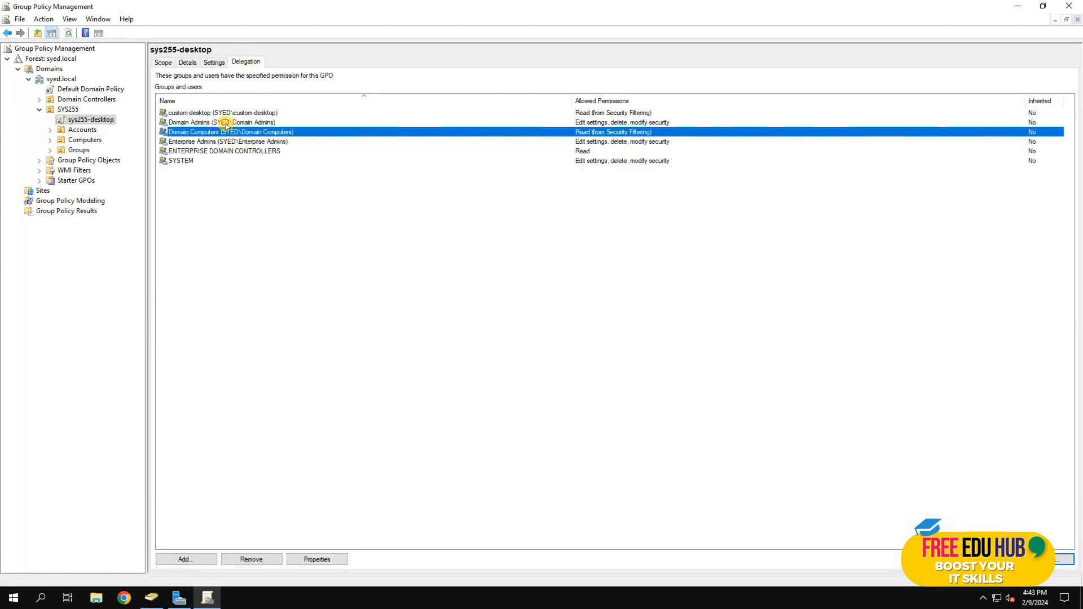
pyautogui.click(226, 123)
pyautogui.click(219, 133)
pyautogui.click(1061, 558)
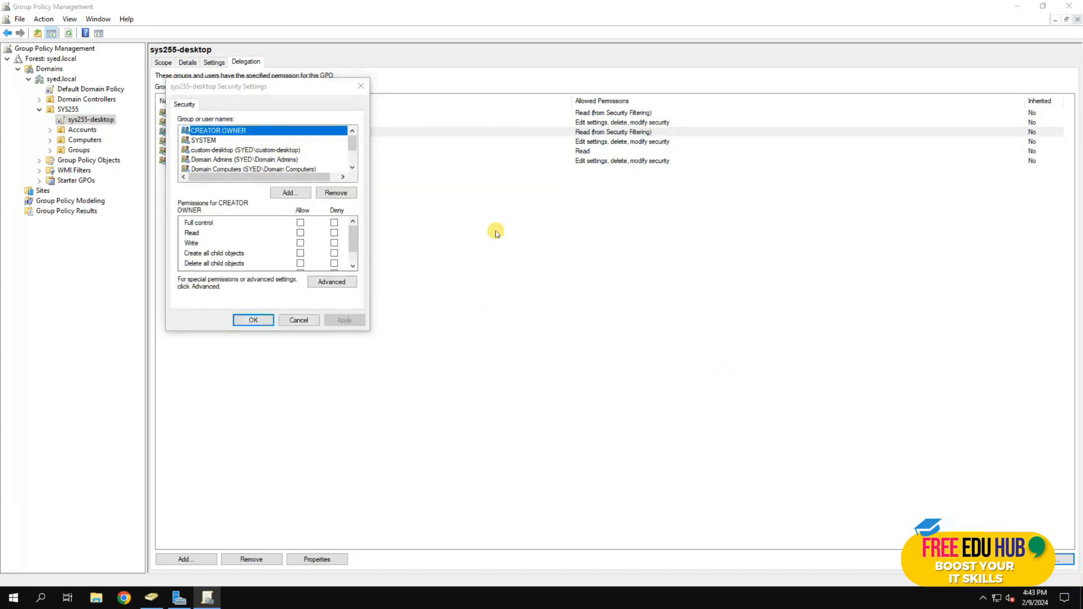
# - For Domain Computers, keep Read allowed, set Apply group policy to Deny instead of Allow, and accept the deny entry
pyautogui.click(230, 169)
pyautogui.click(301, 233)
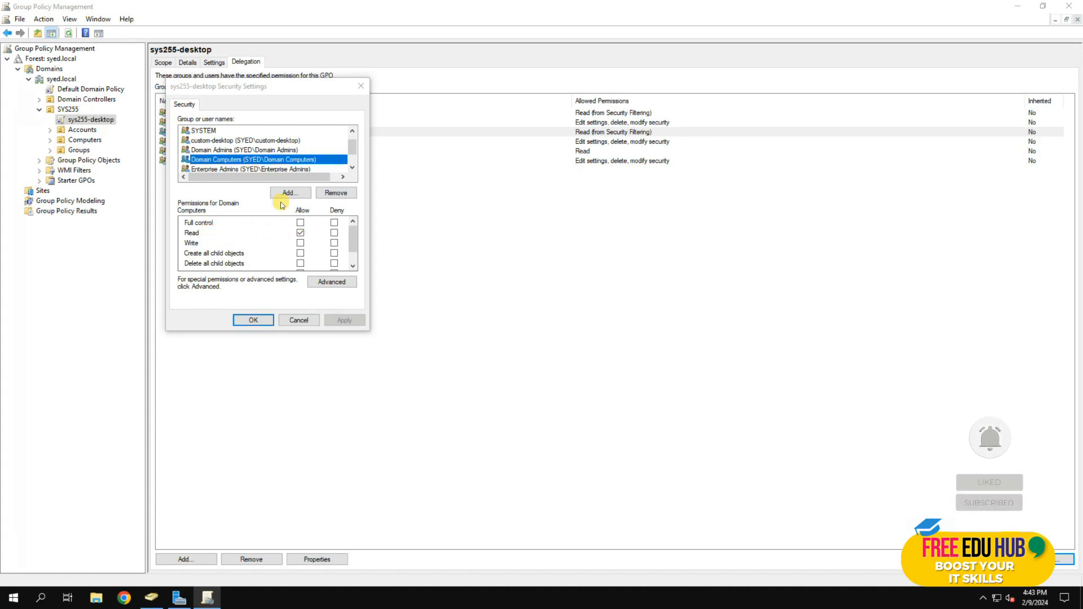
pyautogui.scroll(-1, 313, 251)
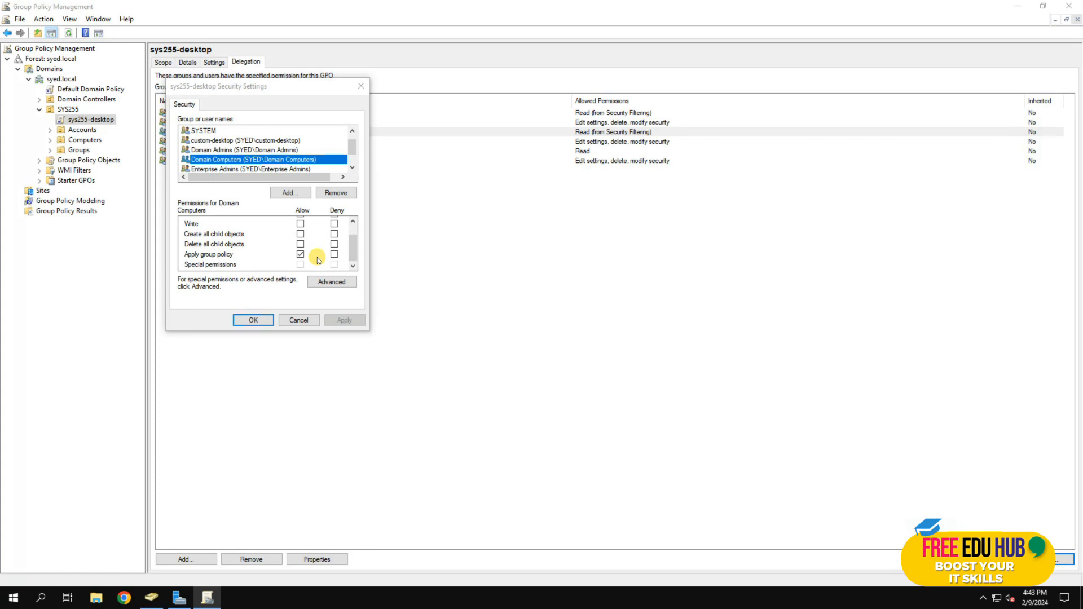
pyautogui.click(299, 254)
pyautogui.click(334, 254)
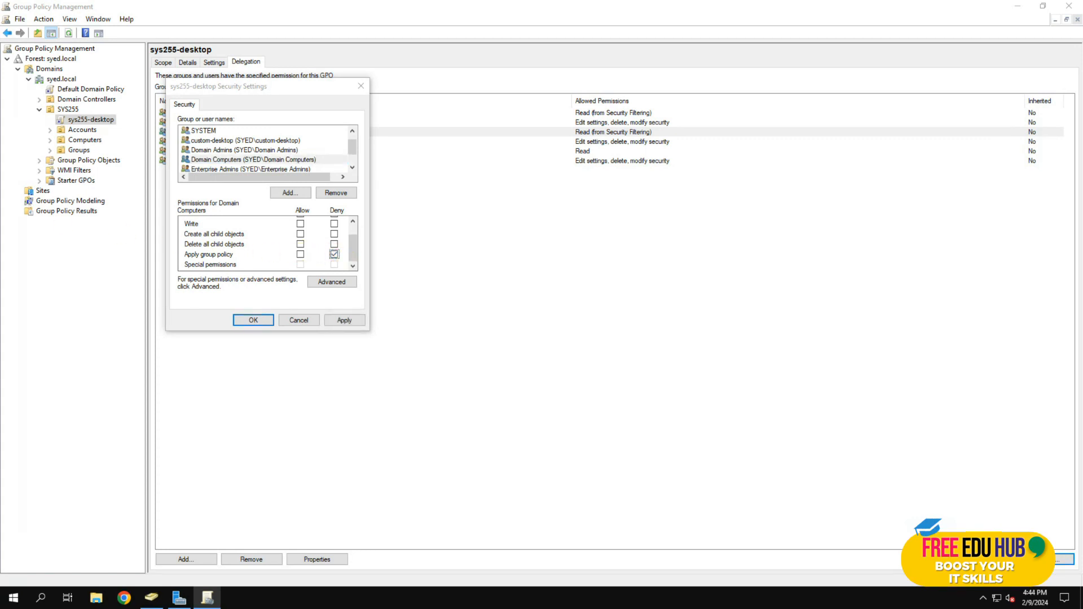
pyautogui.click(344, 320)
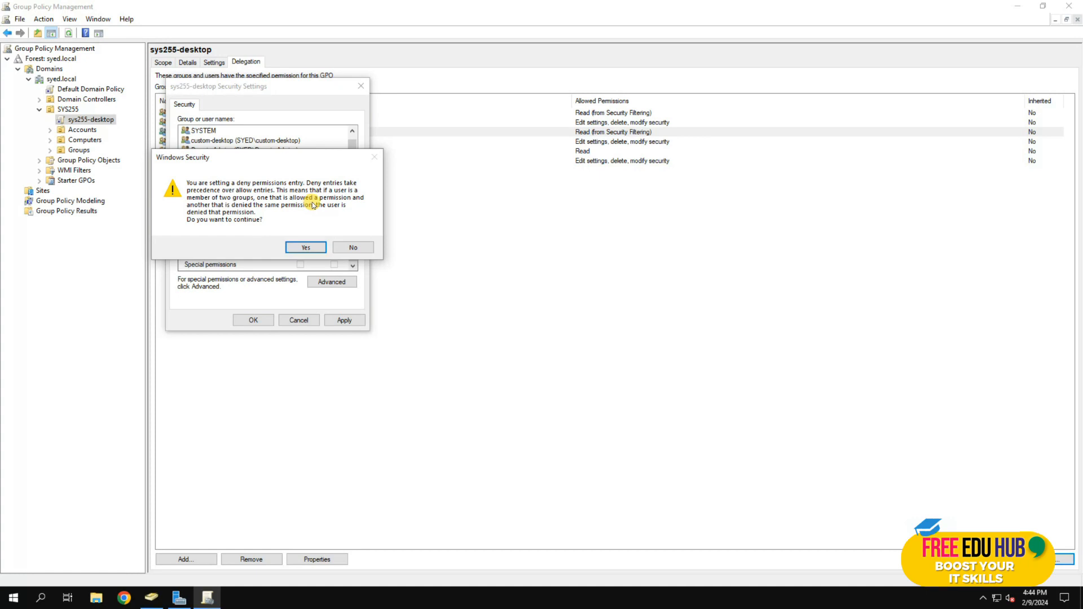
pyautogui.click(305, 247)
pyautogui.scroll(1, 310, 235)
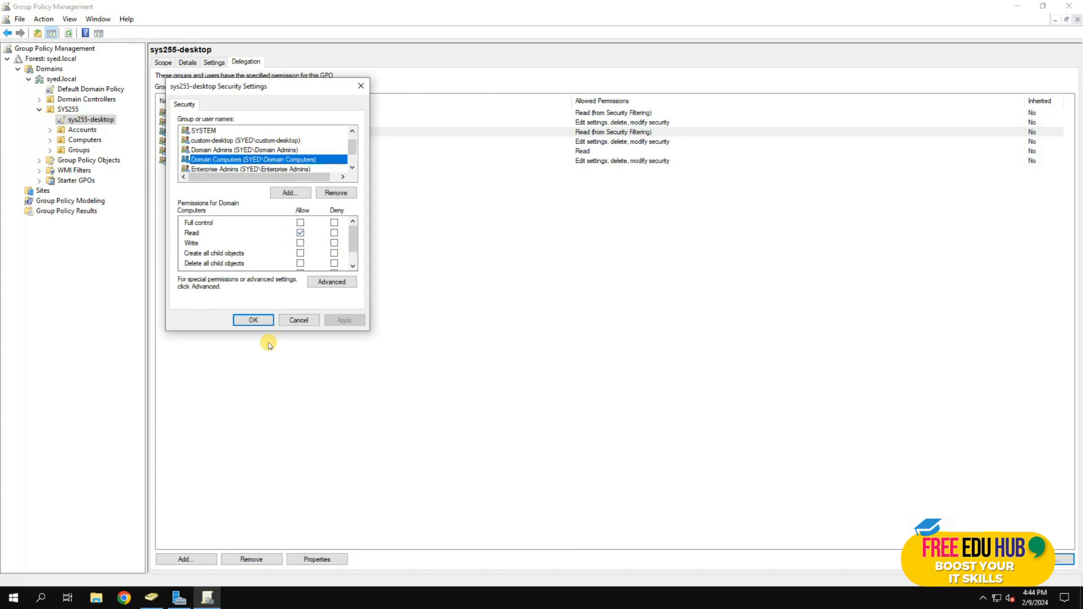
pyautogui.click(252, 320)
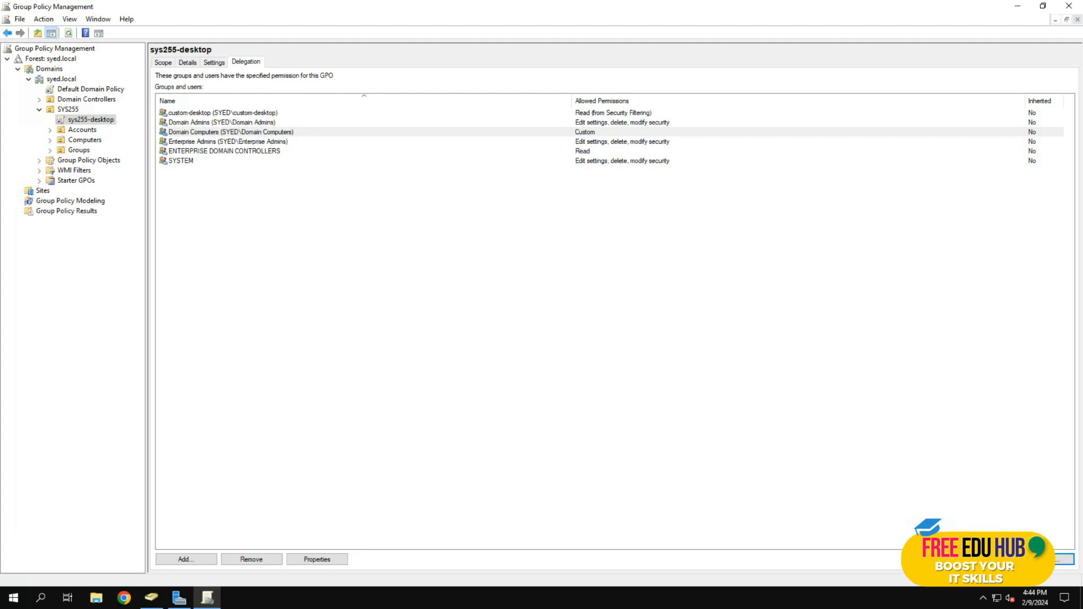
pyautogui.click(106, 120)
pyautogui.click(69, 110)
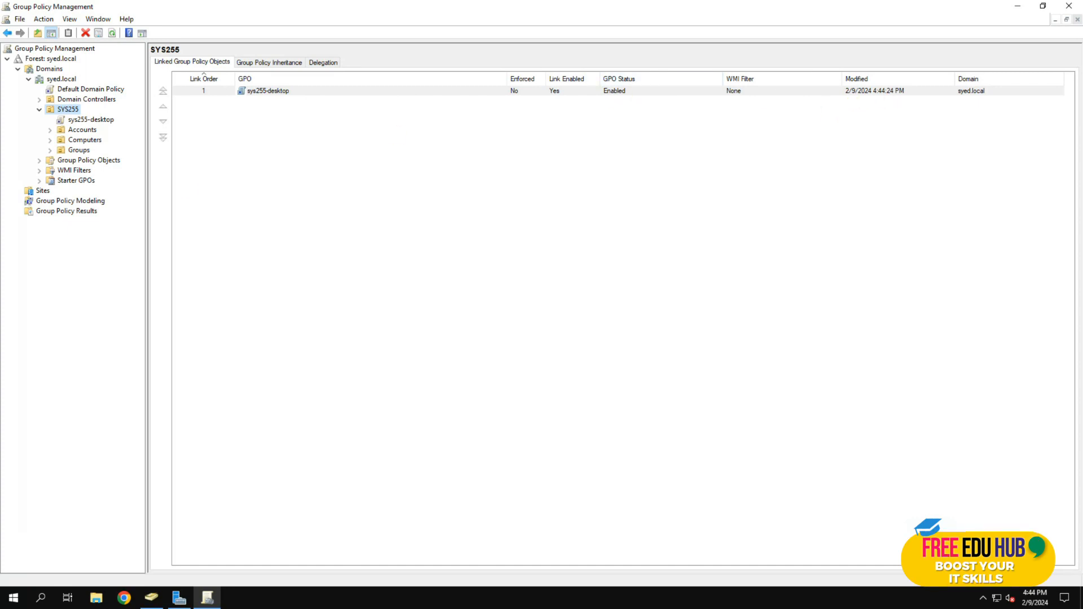
pyautogui.click(98, 124)
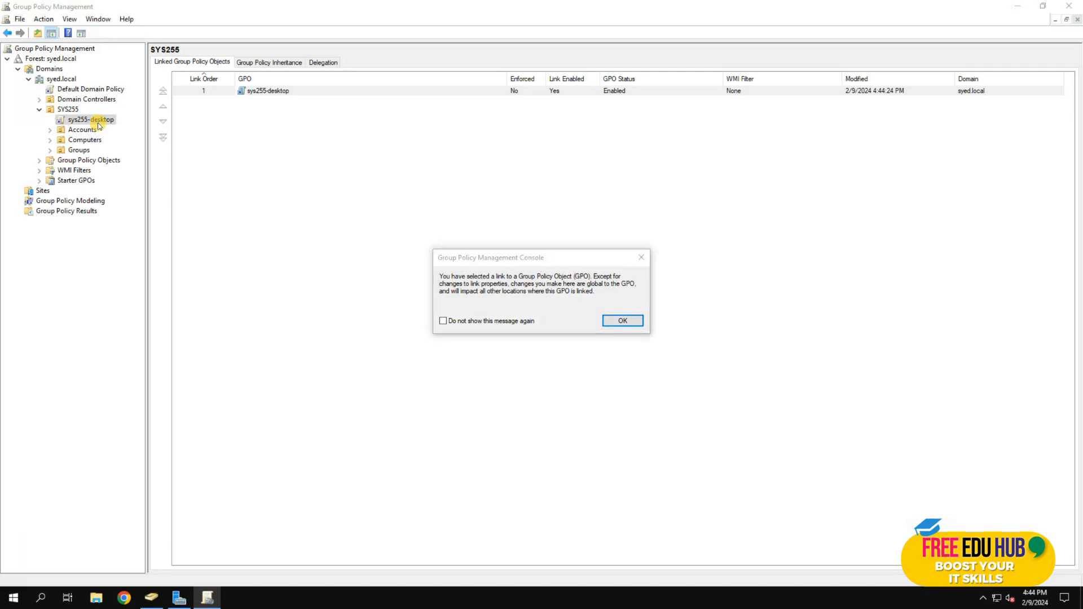
pyautogui.click(621, 320)
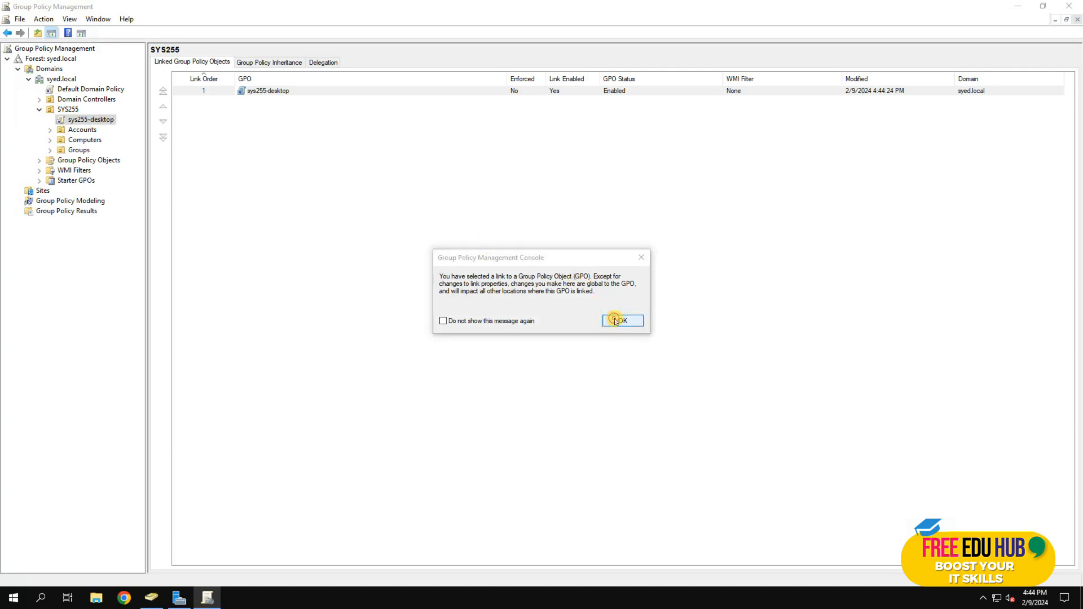
pyautogui.rightClick(84, 121)
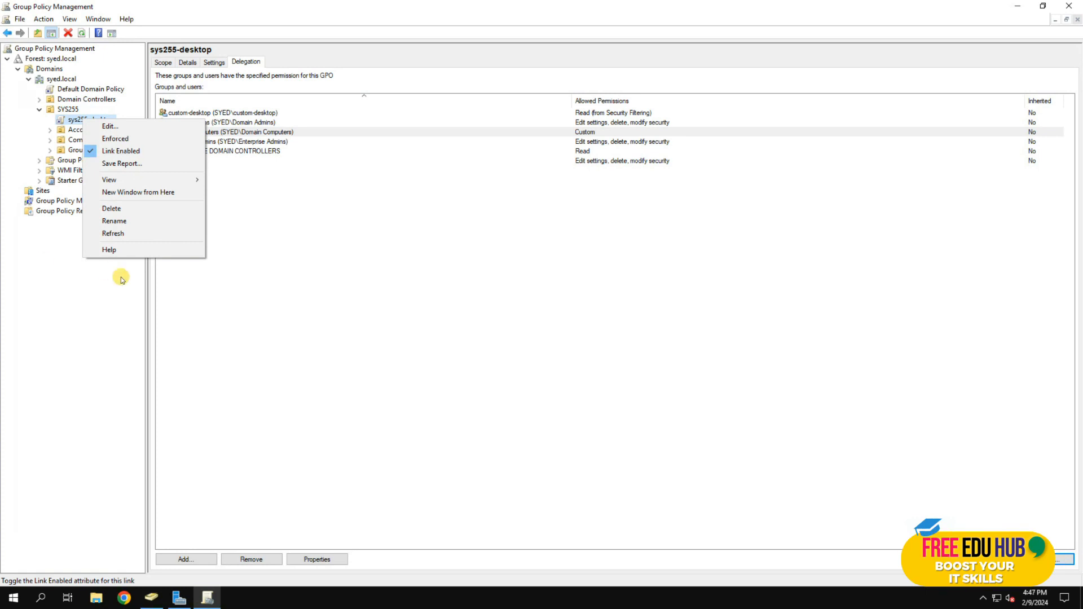
pyautogui.click(224, 329)
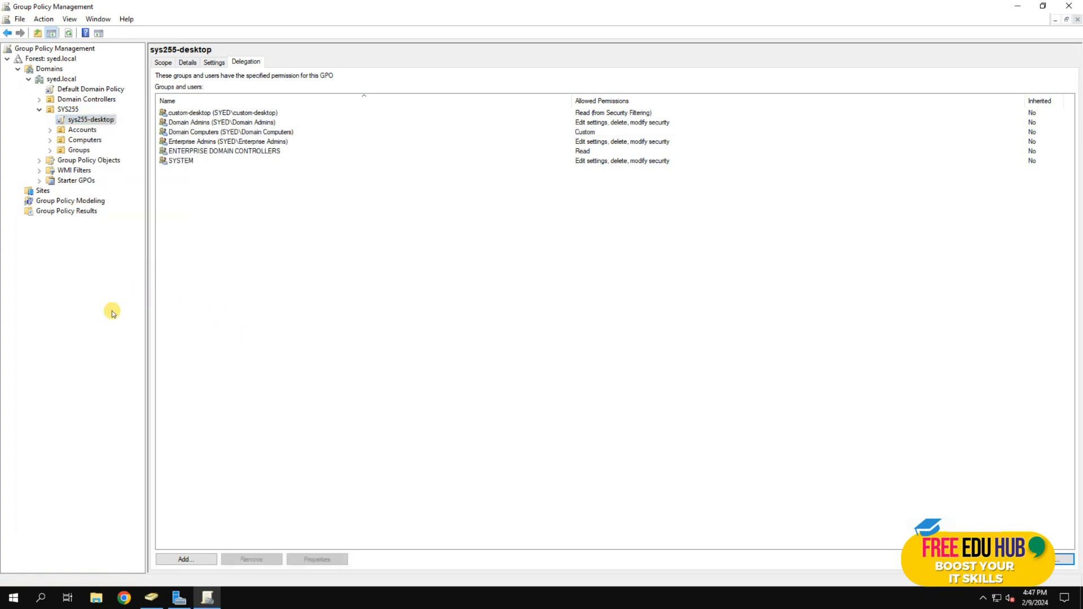
# - Open the sys255-desktop policy for editing in a maximized window
pyautogui.click(101, 122)
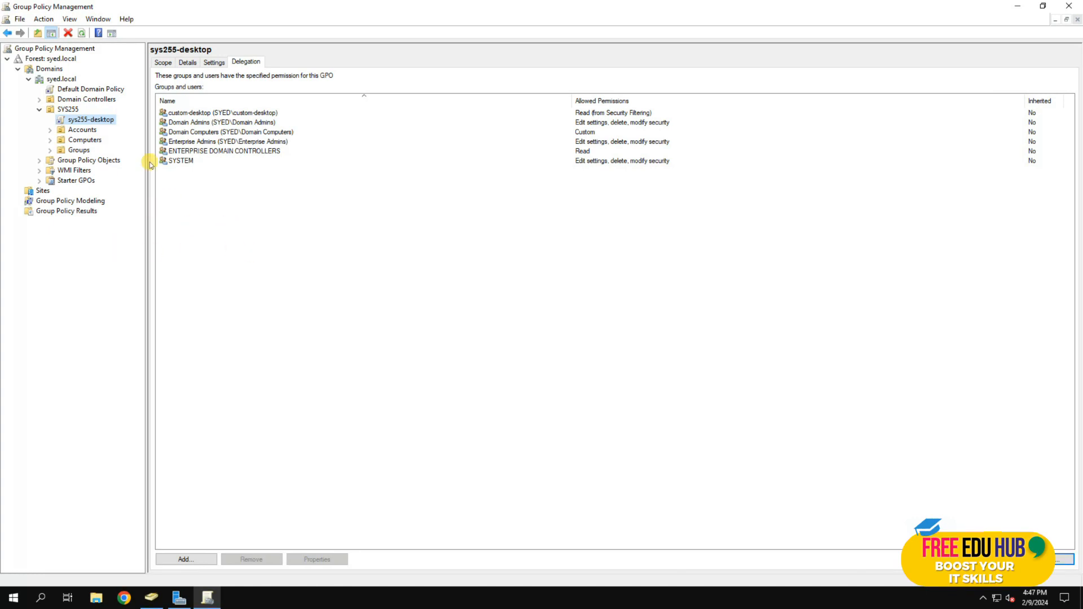
pyautogui.rightClick(92, 121)
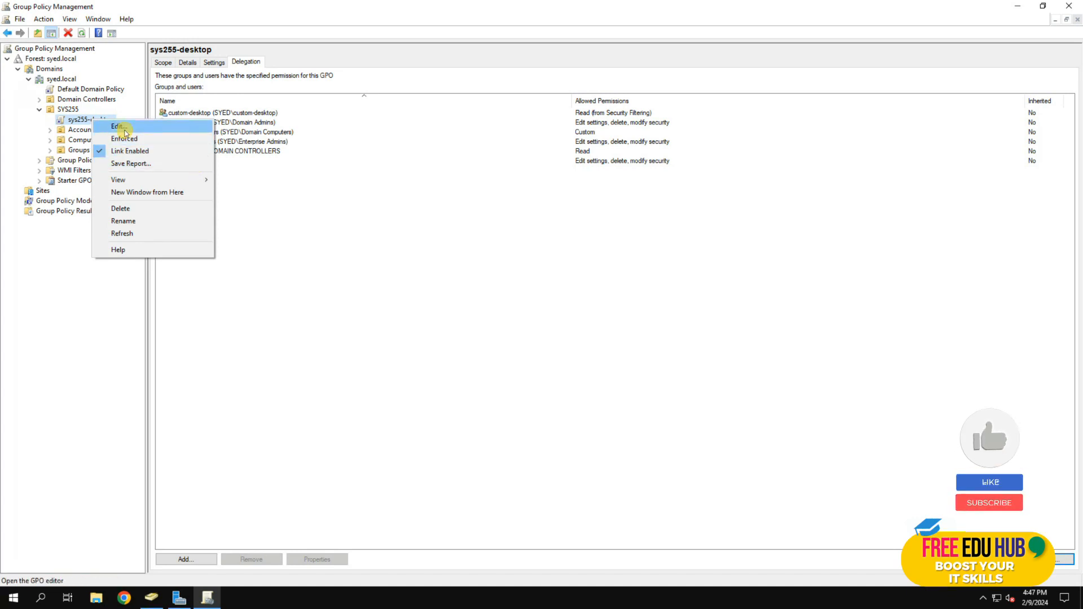
pyautogui.click(122, 127)
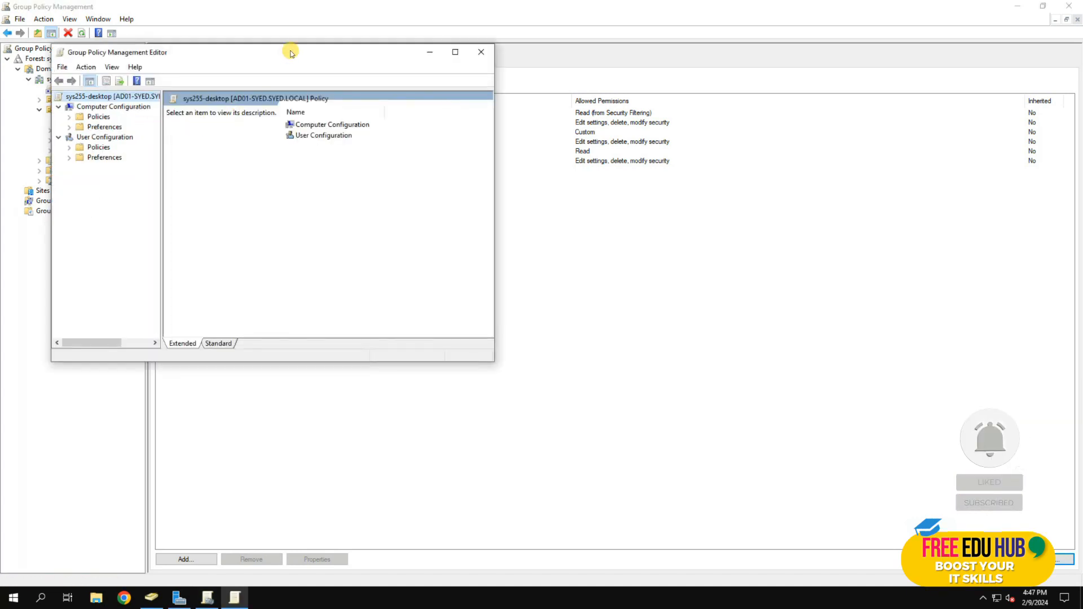
pyautogui.doubleClick(290, 52)
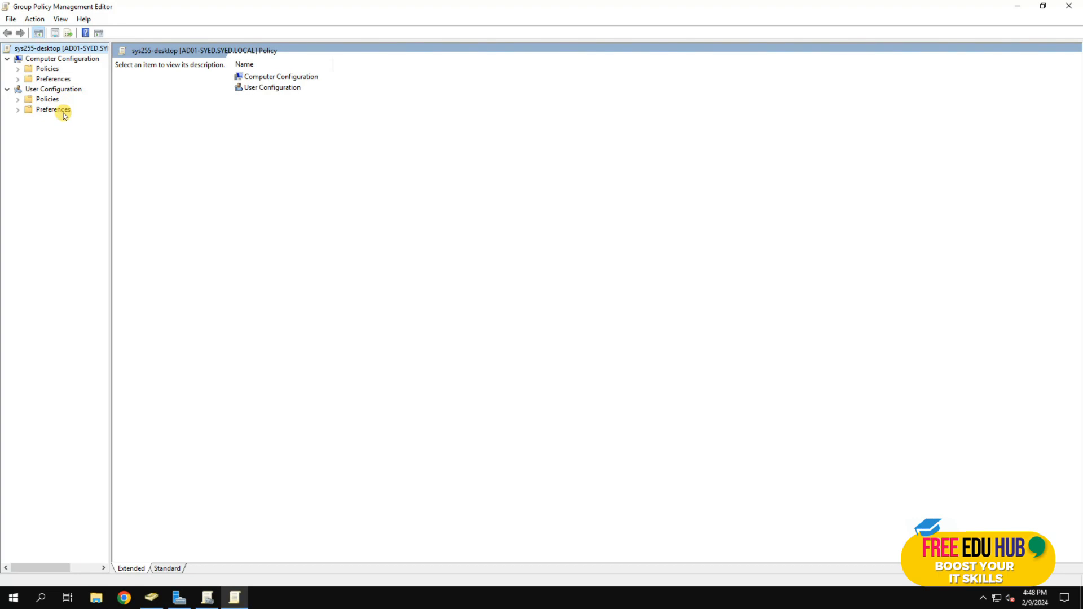
# - Expand the User Configuration policies down to the Desktop folder of Administrative Templates, widening the tree to read the names
pyautogui.click(18, 100)
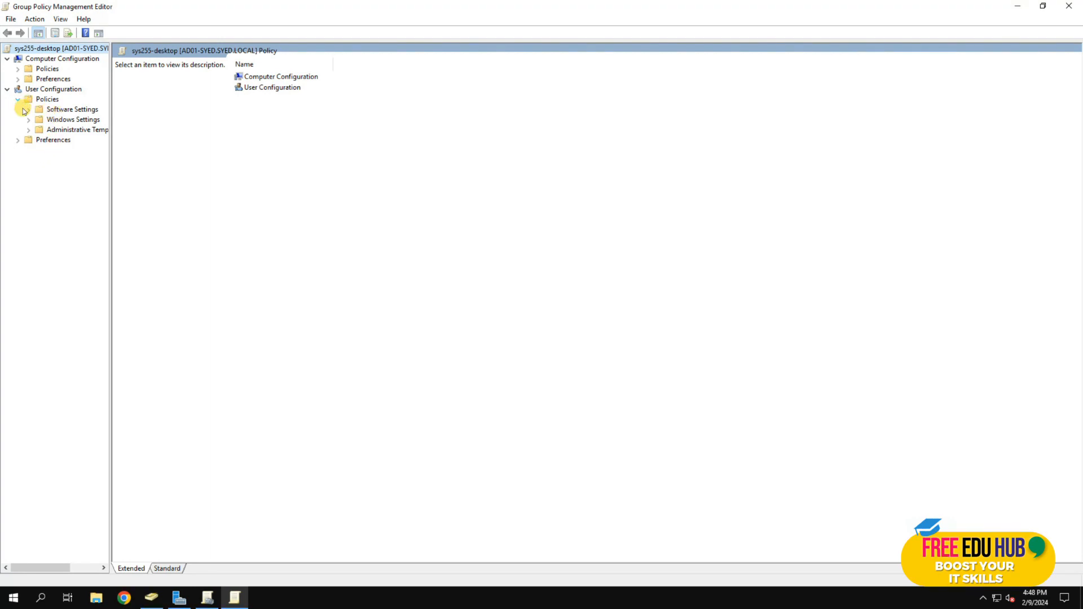
pyautogui.moveTo(110, 186); pyautogui.dragTo(238, 198)
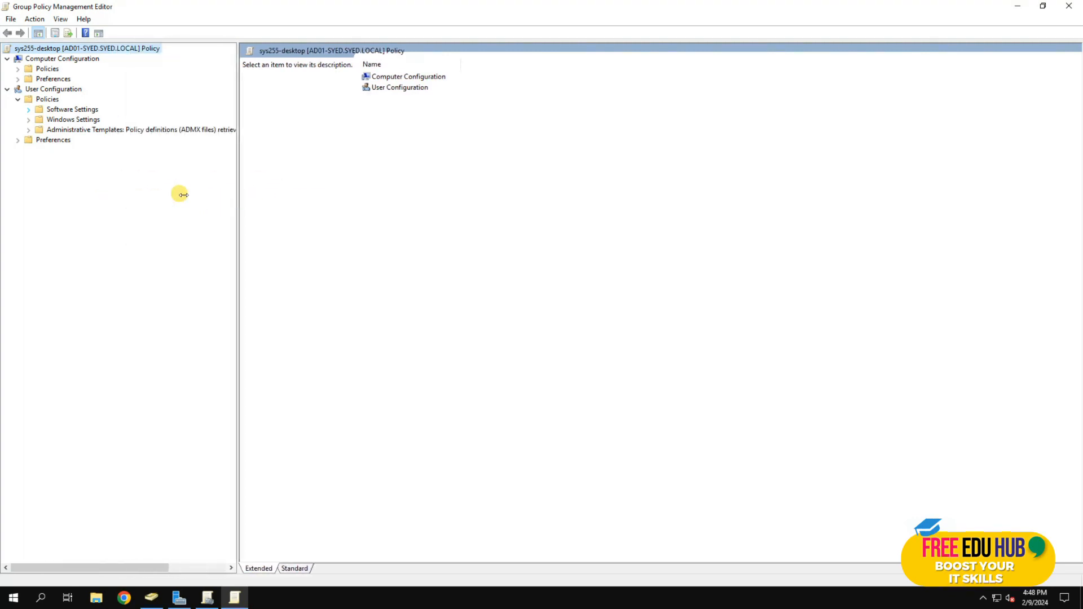
pyautogui.click(28, 110)
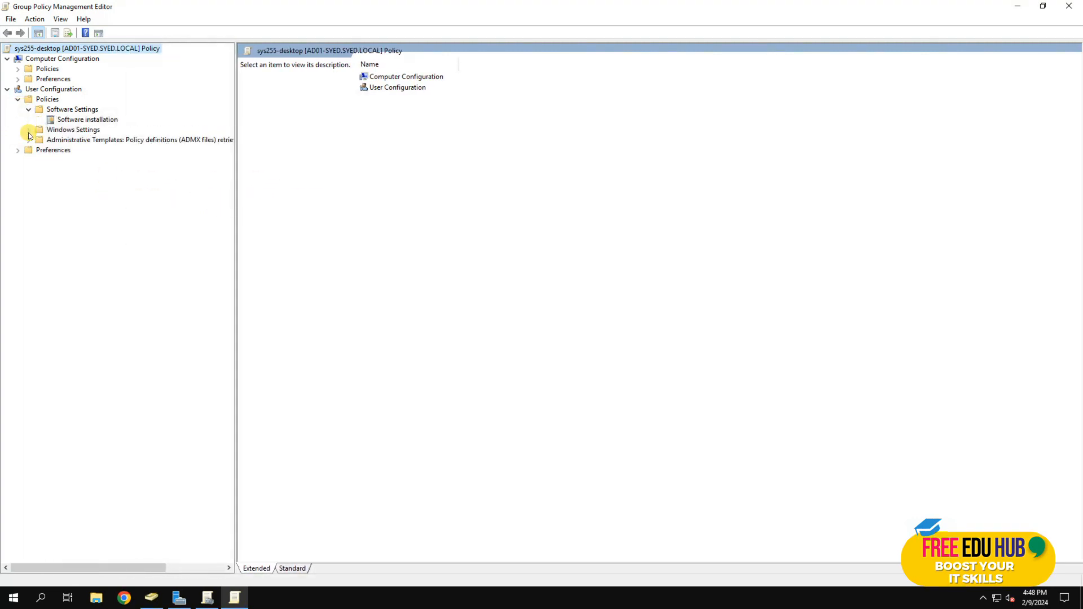
pyautogui.click(28, 130)
pyautogui.click(28, 190)
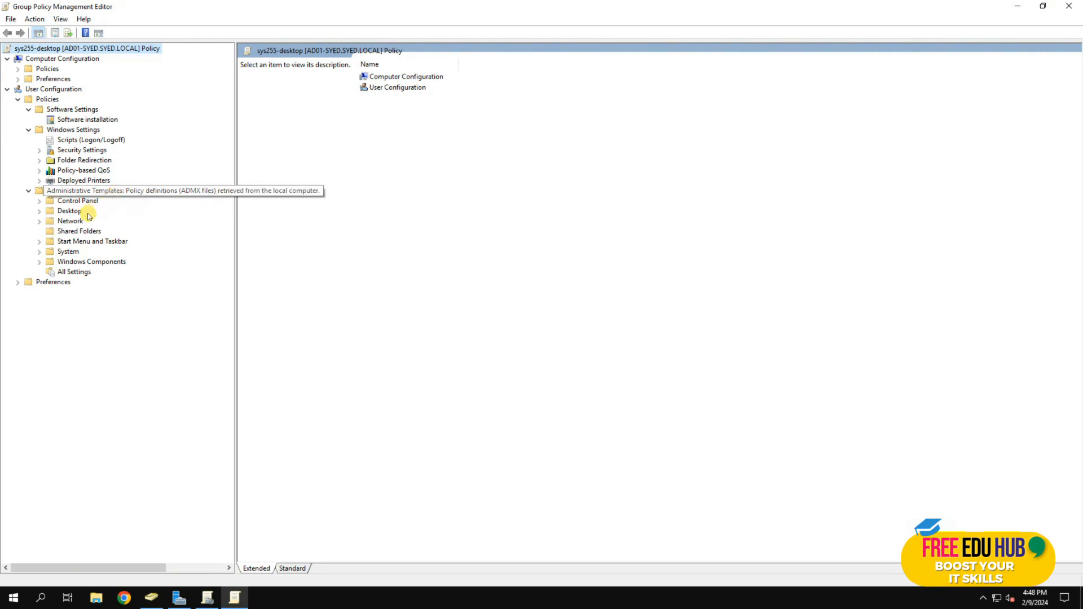
pyautogui.click(39, 212)
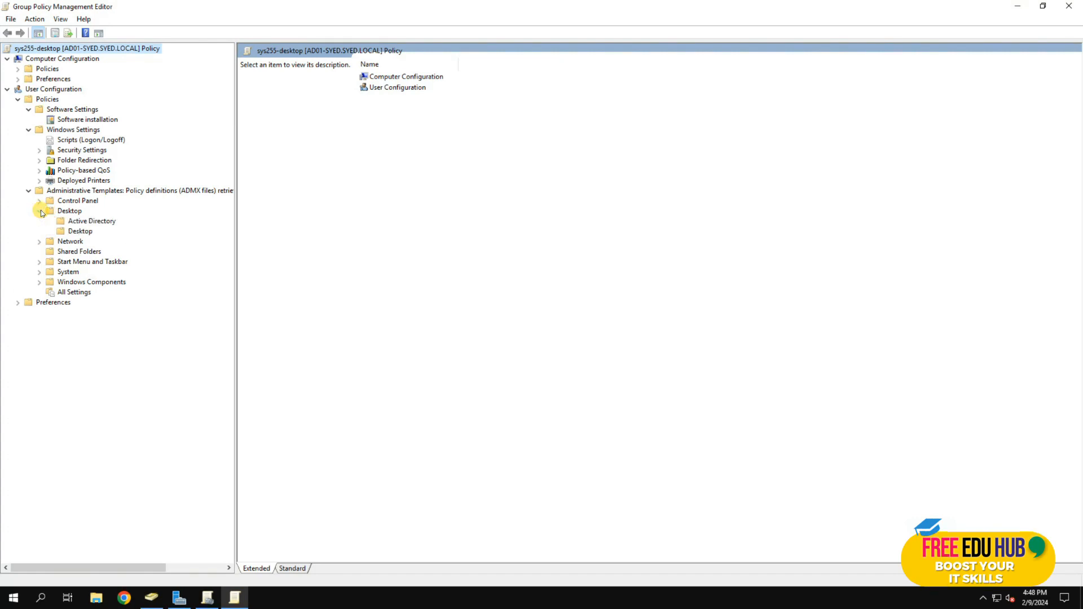
# - Display the policy settings of the Desktop folder under the user Administrative Templates, keeping its subfolders expanded
pyautogui.click(76, 214)
pyautogui.click(76, 214)
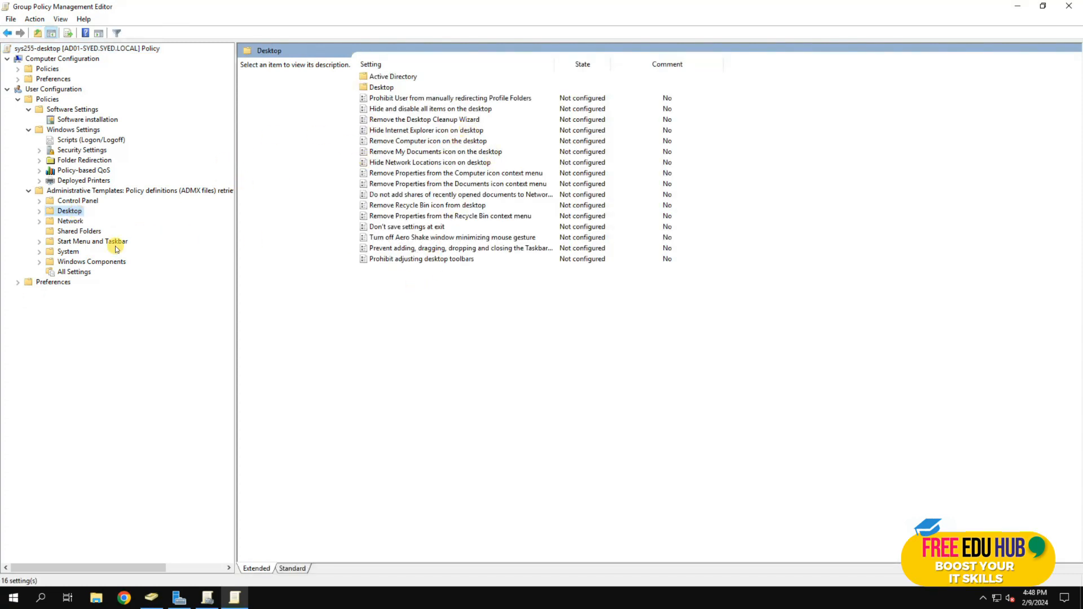
pyautogui.click(40, 213)
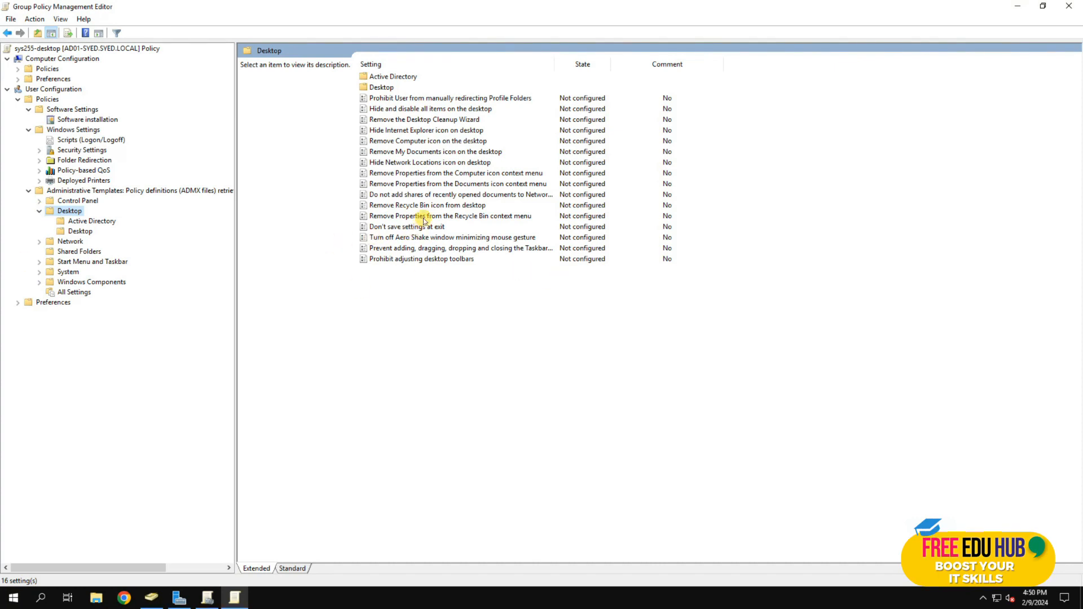
pyautogui.click(433, 206)
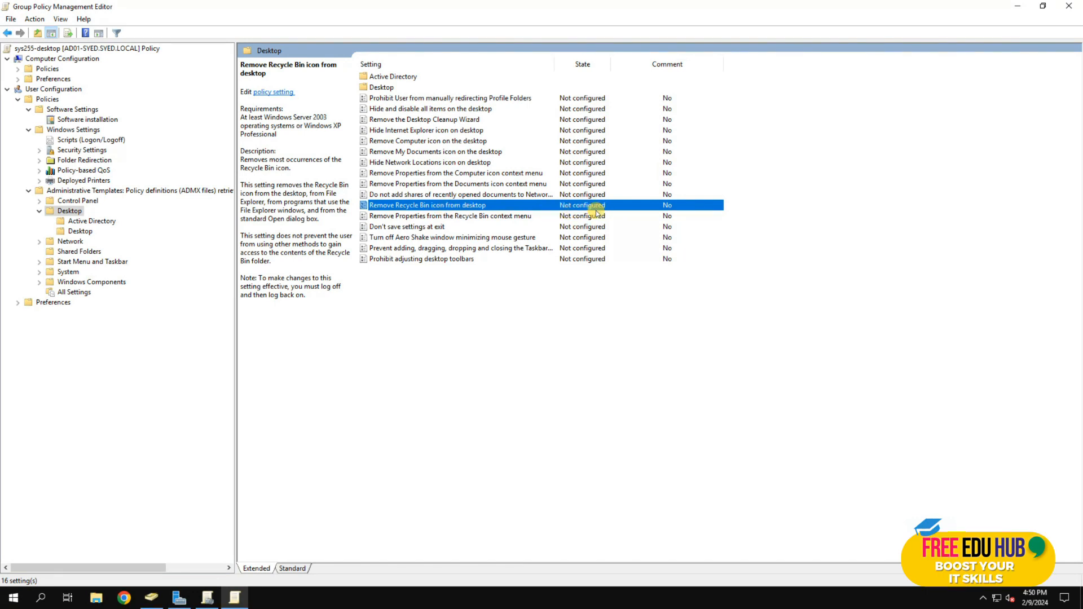
pyautogui.click(433, 215)
pyautogui.doubleClick(433, 210)
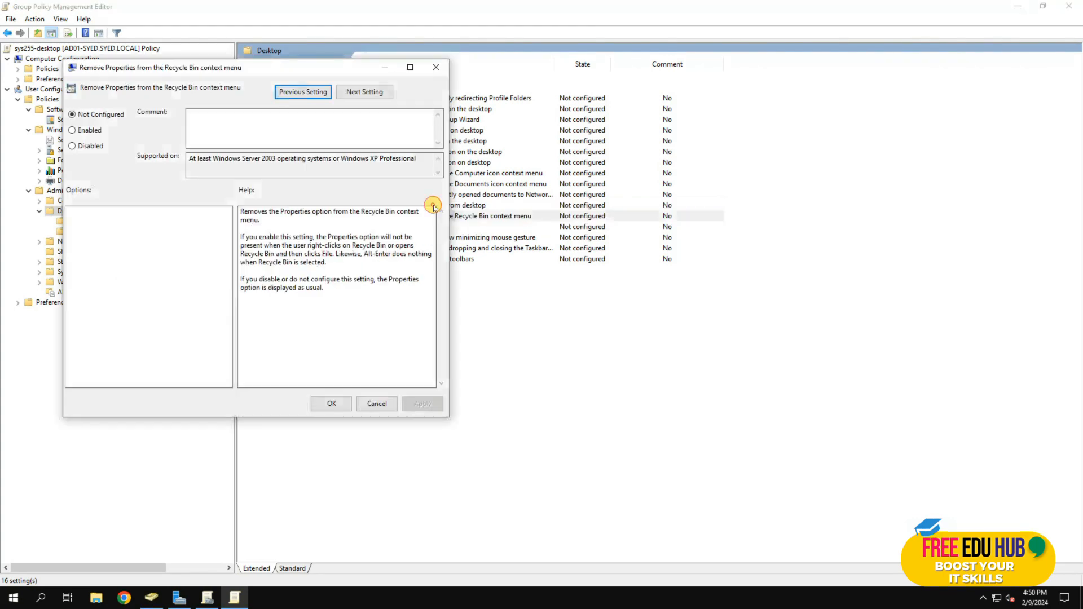
pyautogui.click(433, 70)
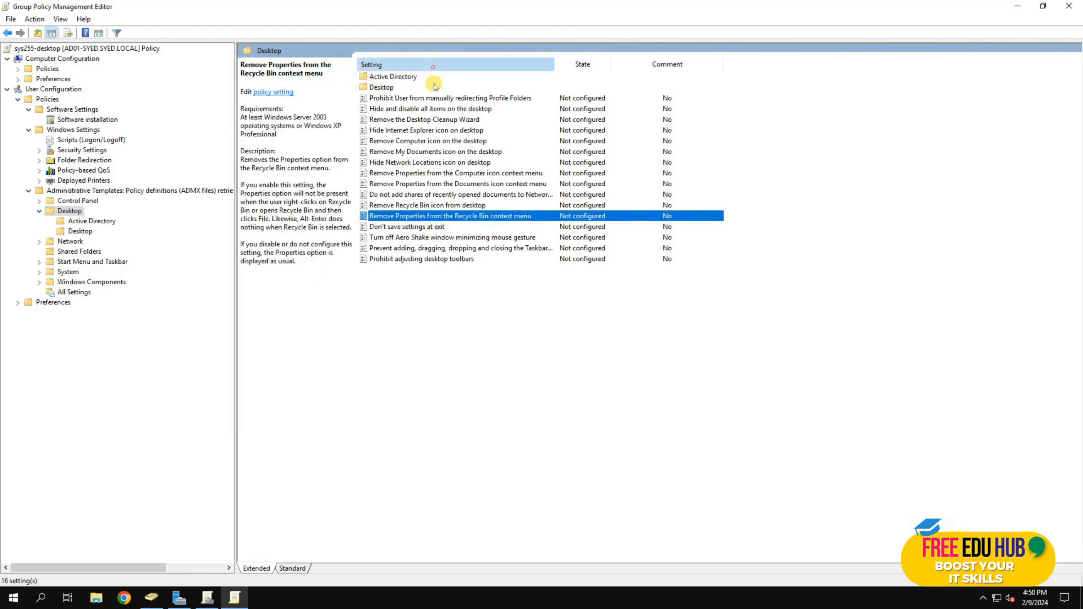
# - Sort the Desktop policy settings by name in ascending order
pyautogui.click(432, 64)
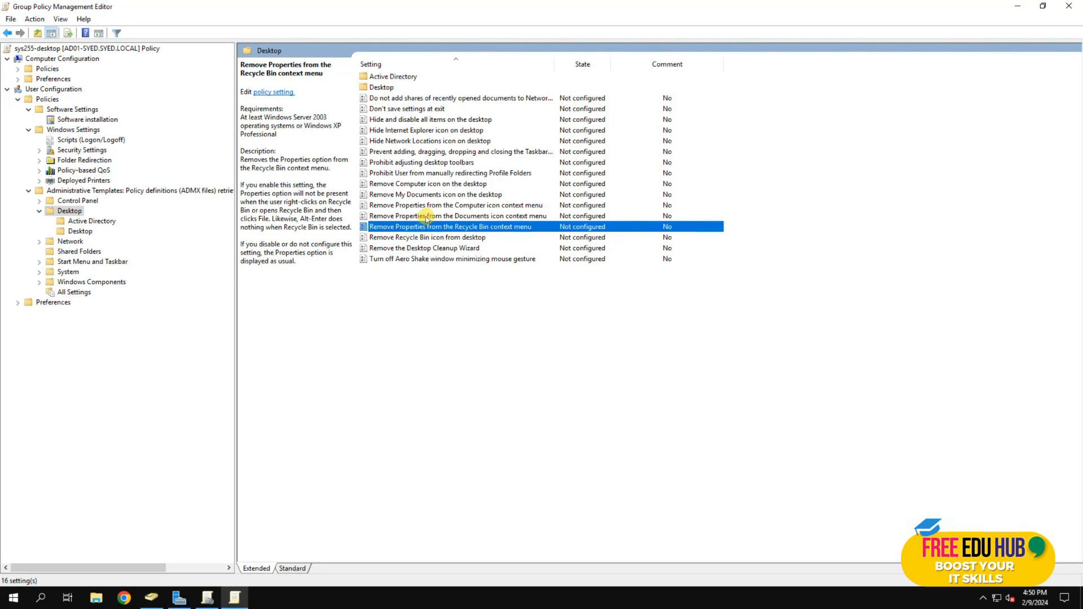
pyautogui.click(414, 56)
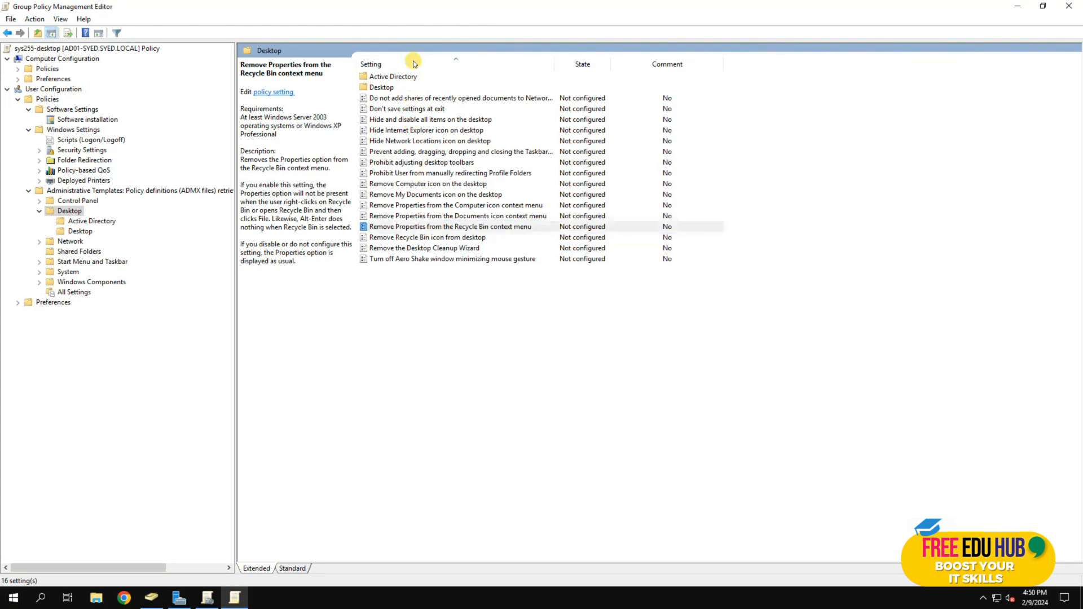
pyautogui.click(413, 63)
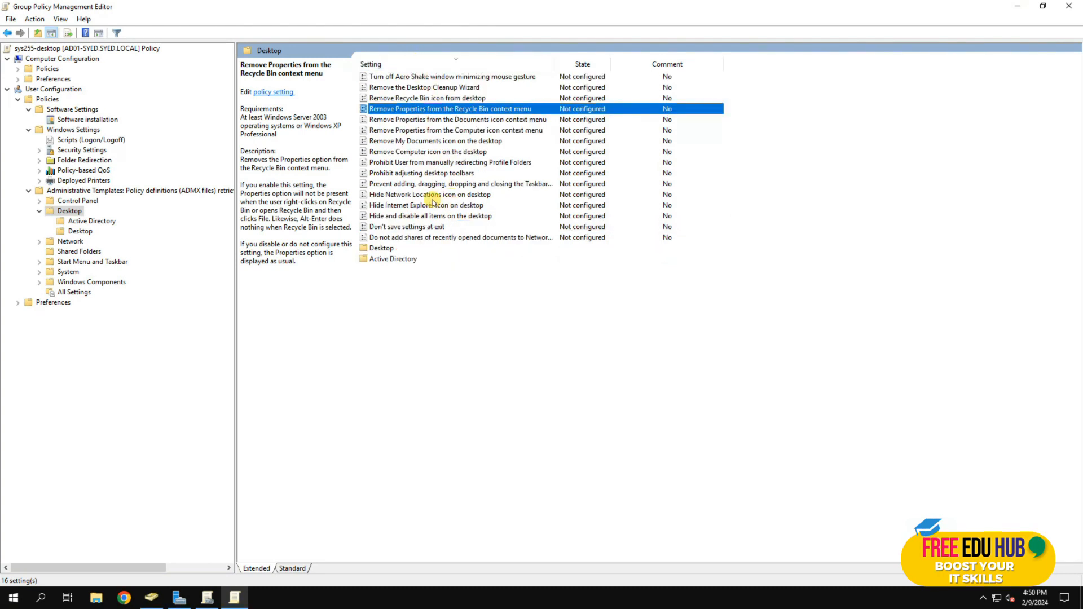
pyautogui.click(445, 65)
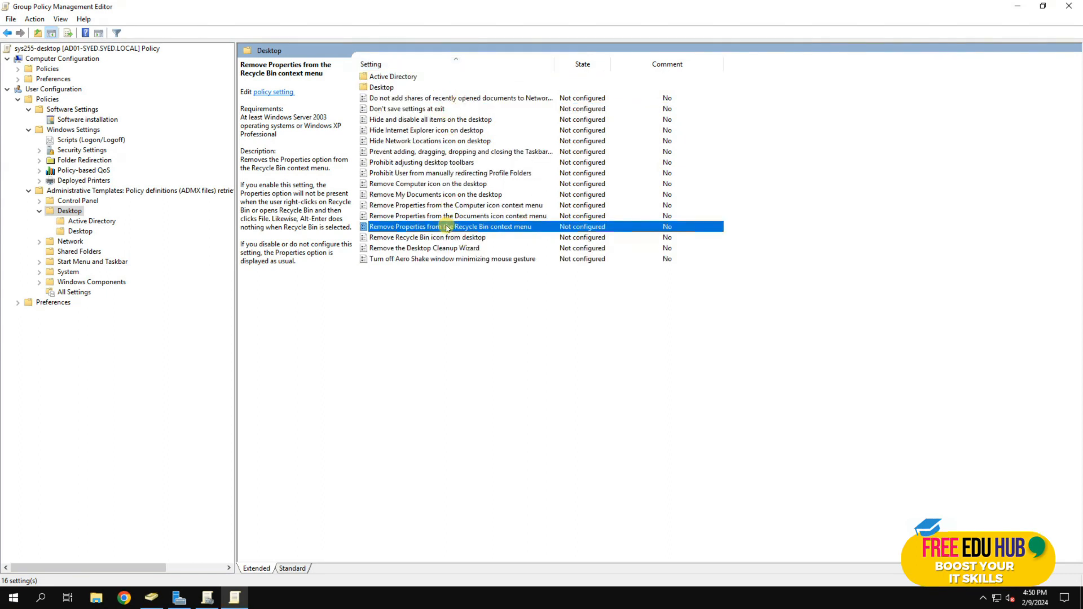
# - Set the "Remove Recycle Bin icon from desktop" policy to Enabled, apply it and close its dialog
pyautogui.click(416, 238)
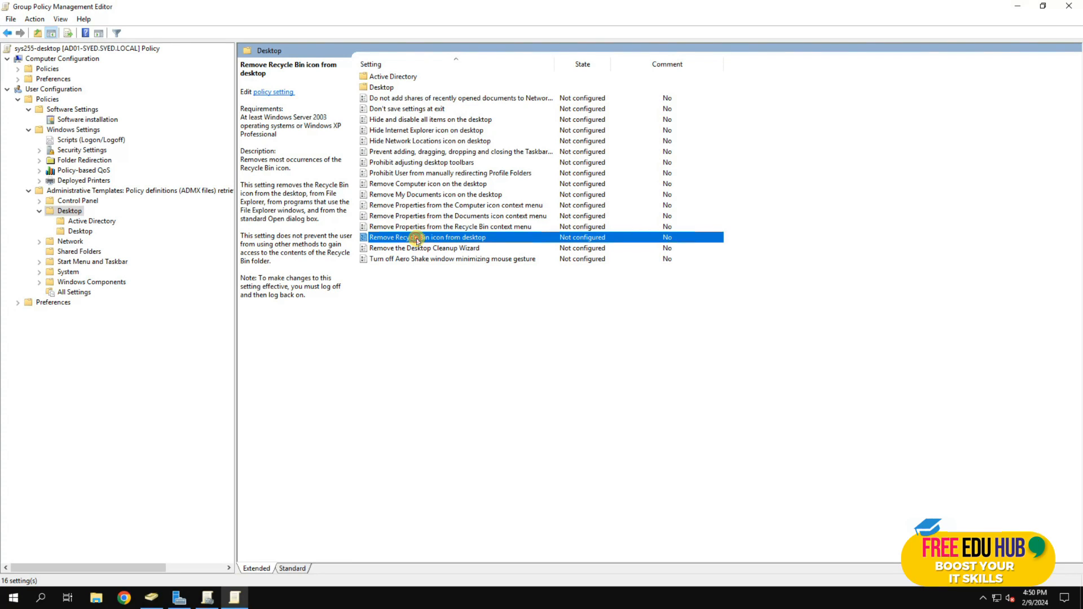
pyautogui.doubleClick(416, 237)
pyautogui.click(87, 145)
pyautogui.click(443, 417)
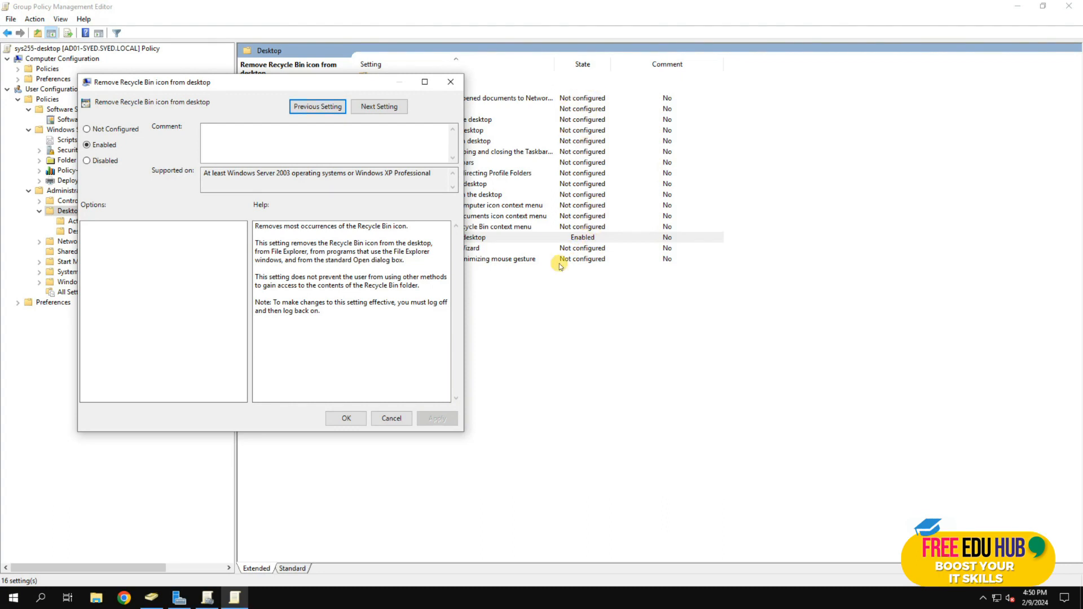
pyautogui.click(346, 417)
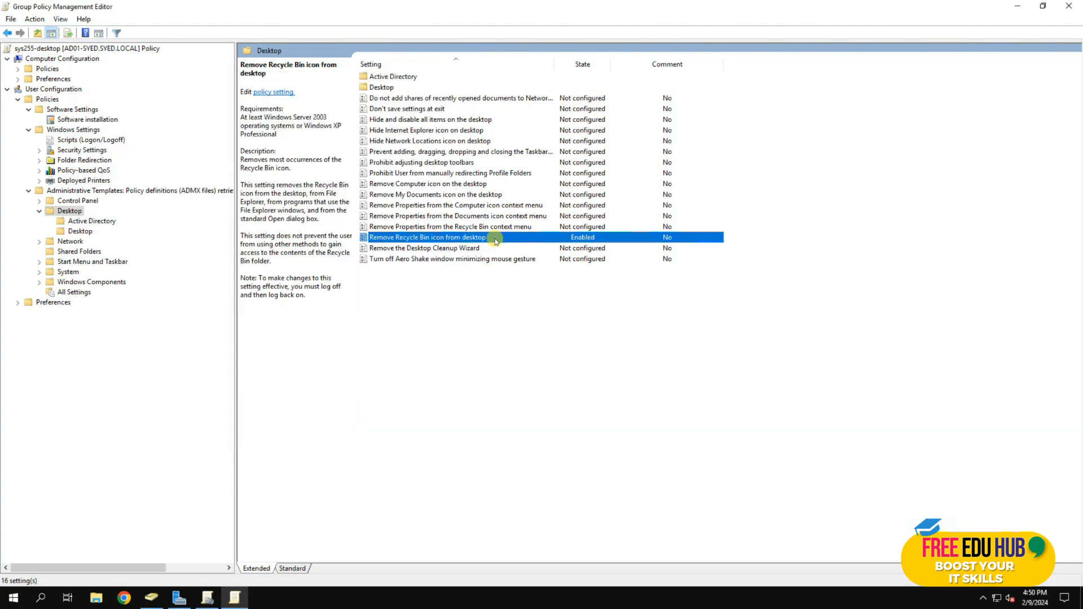
# - Reopen "Remove Recycle Bin icon from desktop" and read the note in its help text on making changes effective
pyautogui.doubleClick(382, 240)
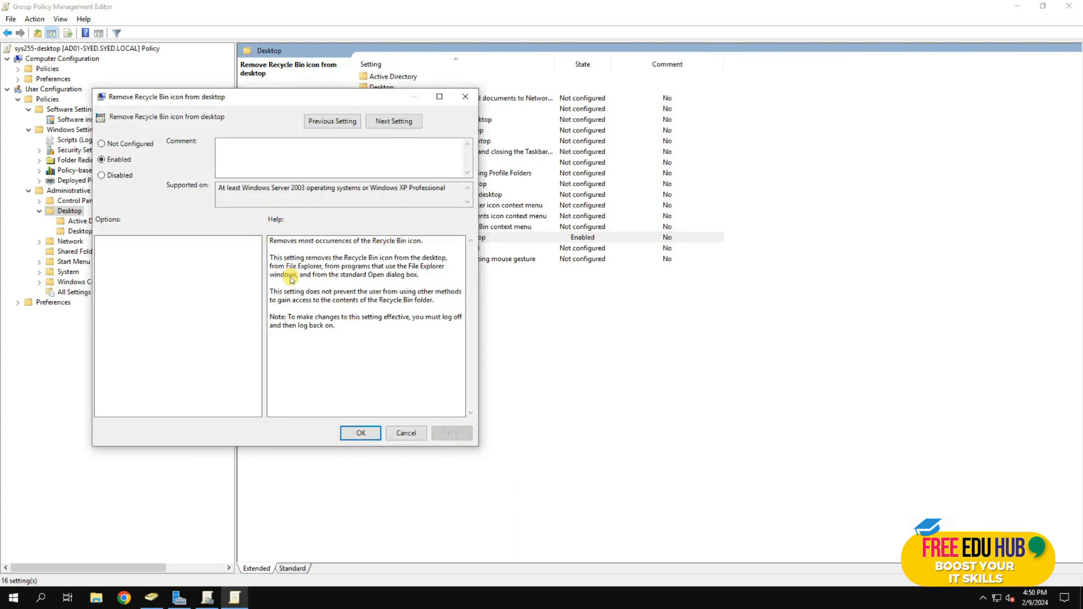
pyautogui.click(345, 330)
pyautogui.moveTo(335, 312); pyautogui.dragTo(354, 333)
pyautogui.click(357, 432)
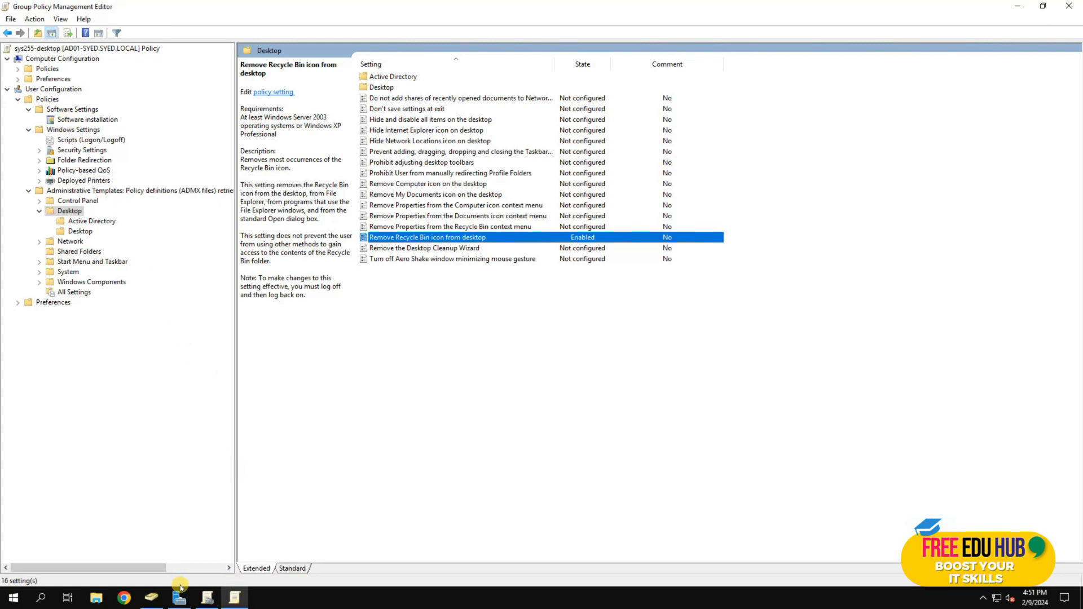
# - Switch to Active Directory Users and Computers and open the Accounts unit under SYS255
pyautogui.click(150, 596)
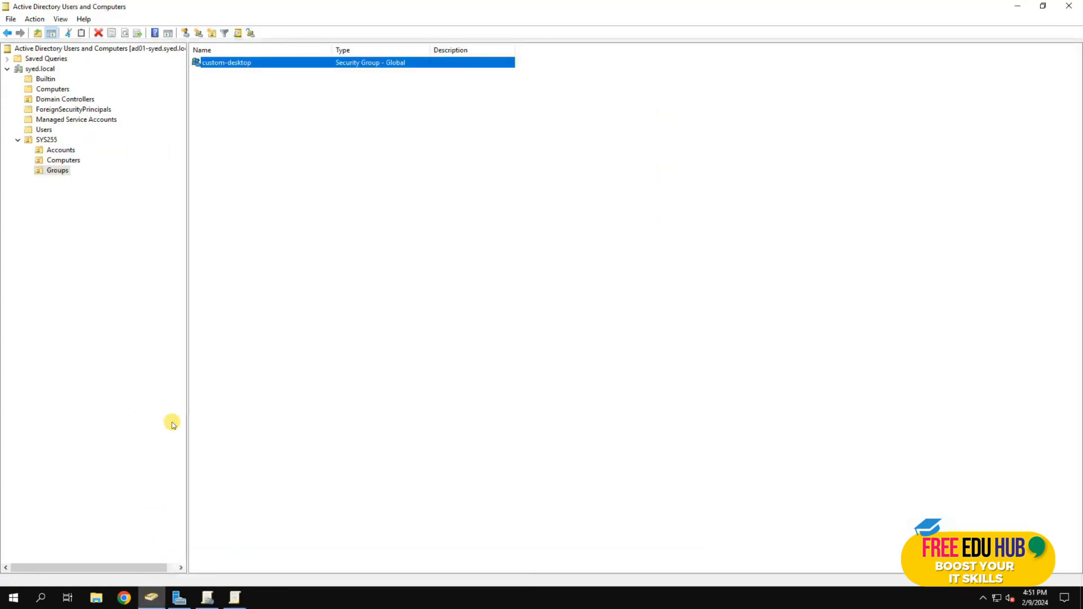
pyautogui.click(61, 151)
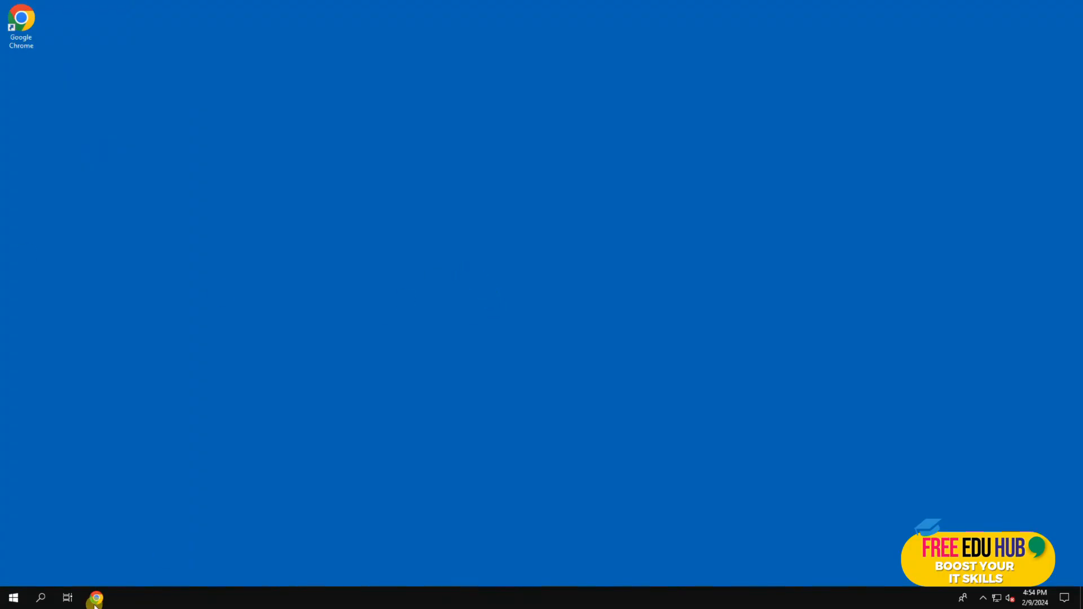
pyautogui.click(11, 597)
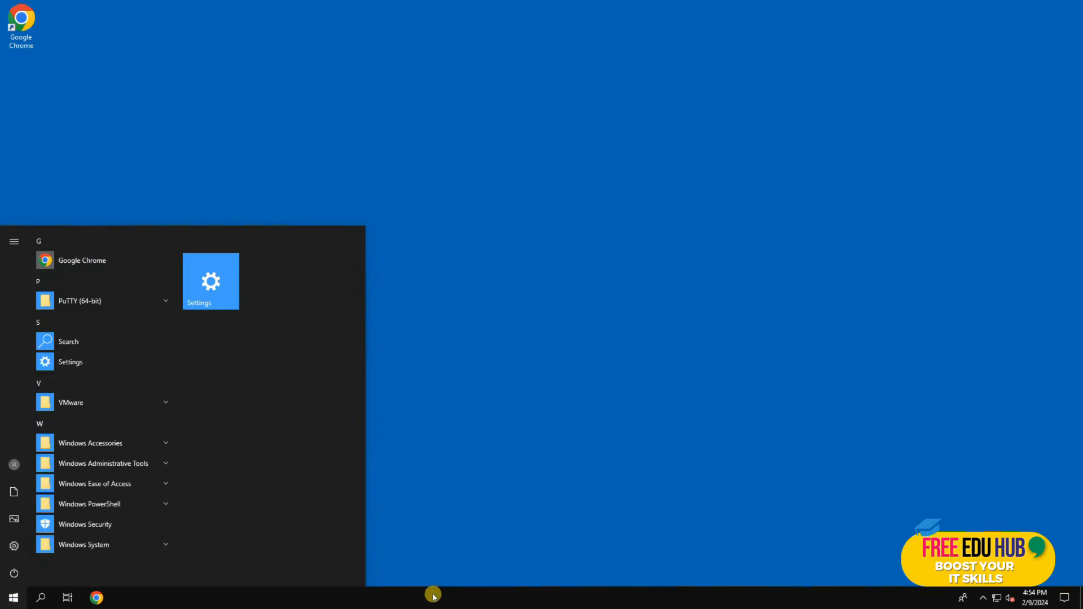
pyautogui.rightClick(465, 593)
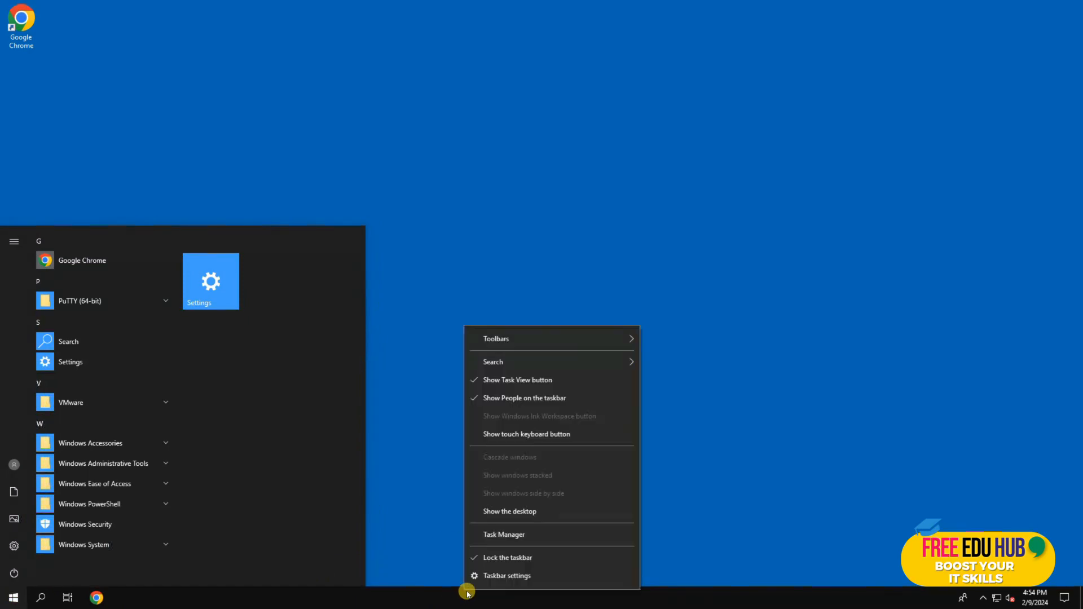
pyautogui.click(407, 380)
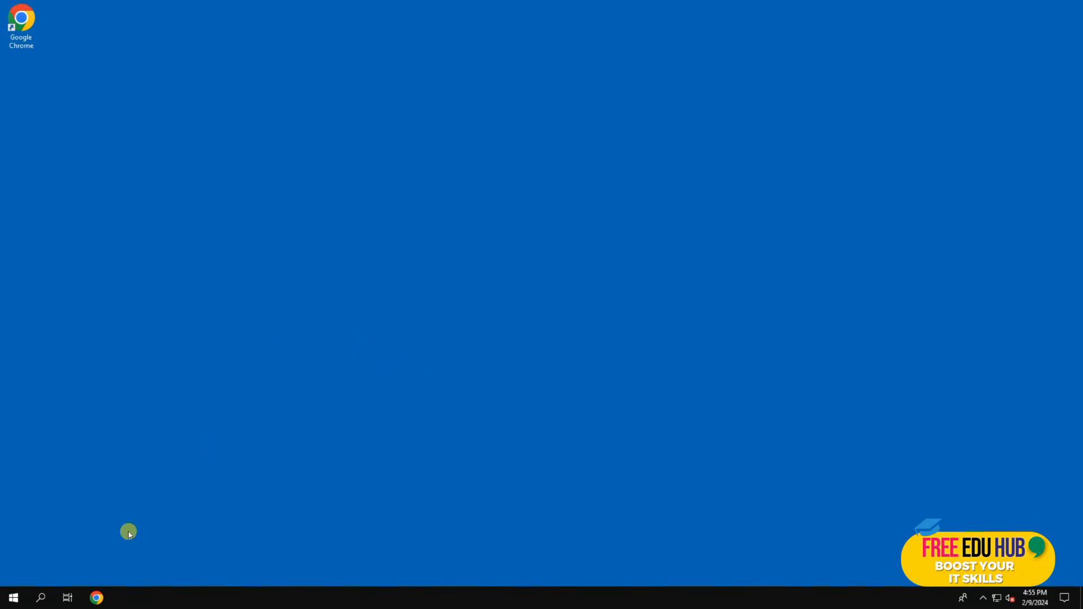
# - Open a Command Prompt on the workstation through the Run dialog and execute gpresult /r
pyautogui.click(12, 601)
pyautogui.rightClick(12, 601)
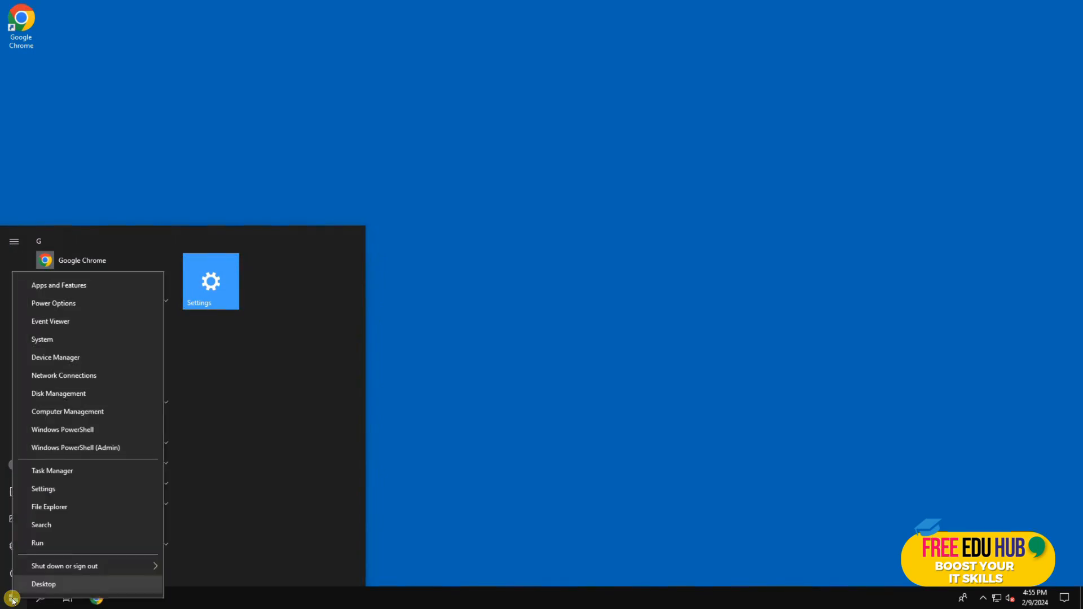
pyautogui.click(39, 542)
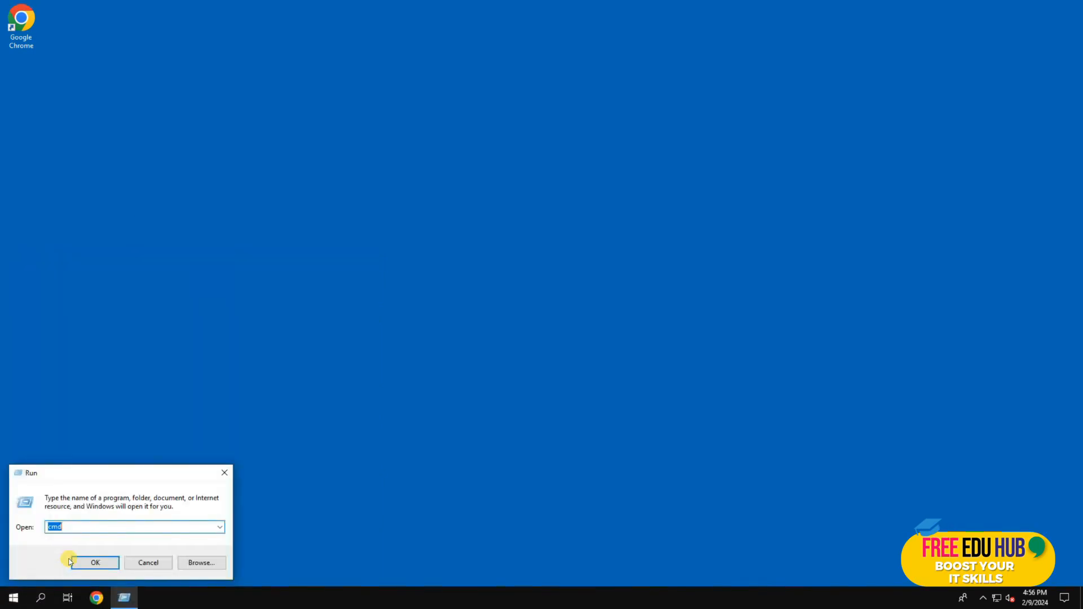
pyautogui.click(70, 561)
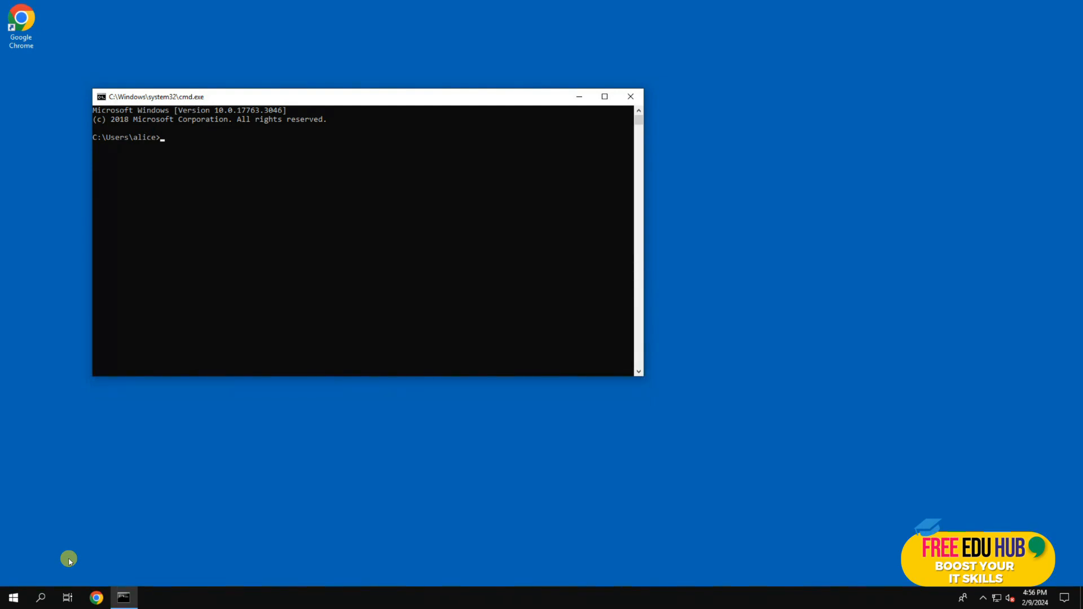
pyautogui.write('gpresult /r')
pyautogui.press('Return')
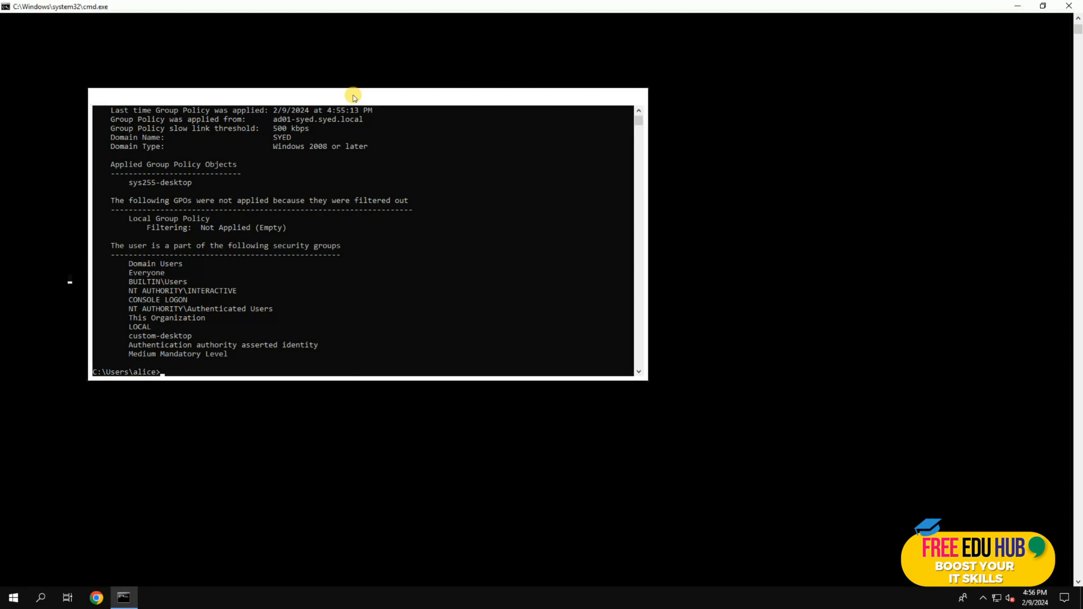
# - Maximize the Command Prompt and examine the applied and filtered-out Group Policy Objects in the gpresult report
pyautogui.doubleClick(352, 96)
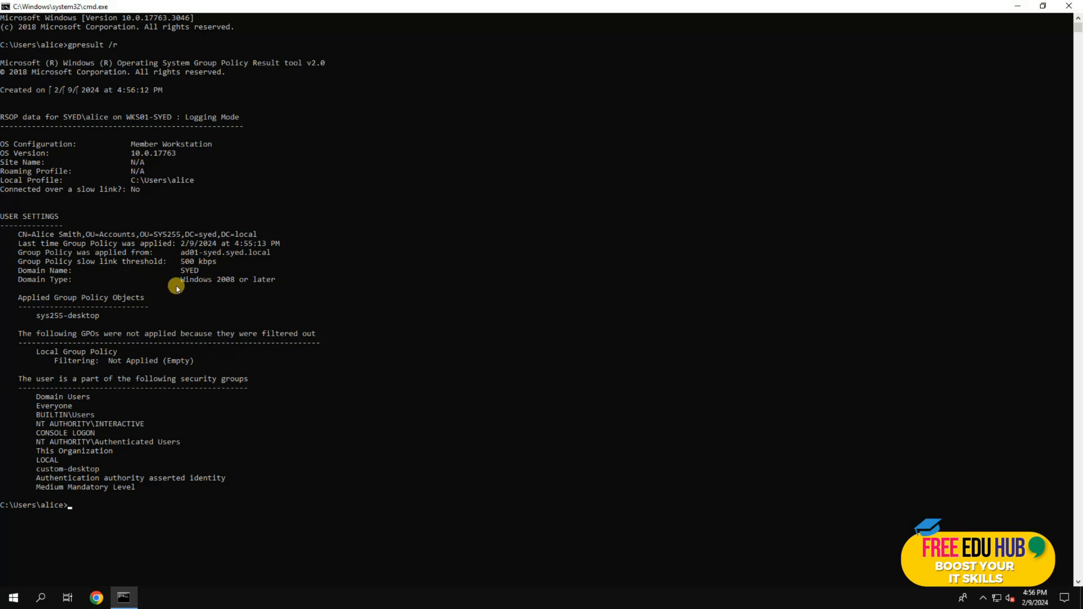
pyautogui.moveTo(113, 315); pyautogui.dragTo(10, 297)
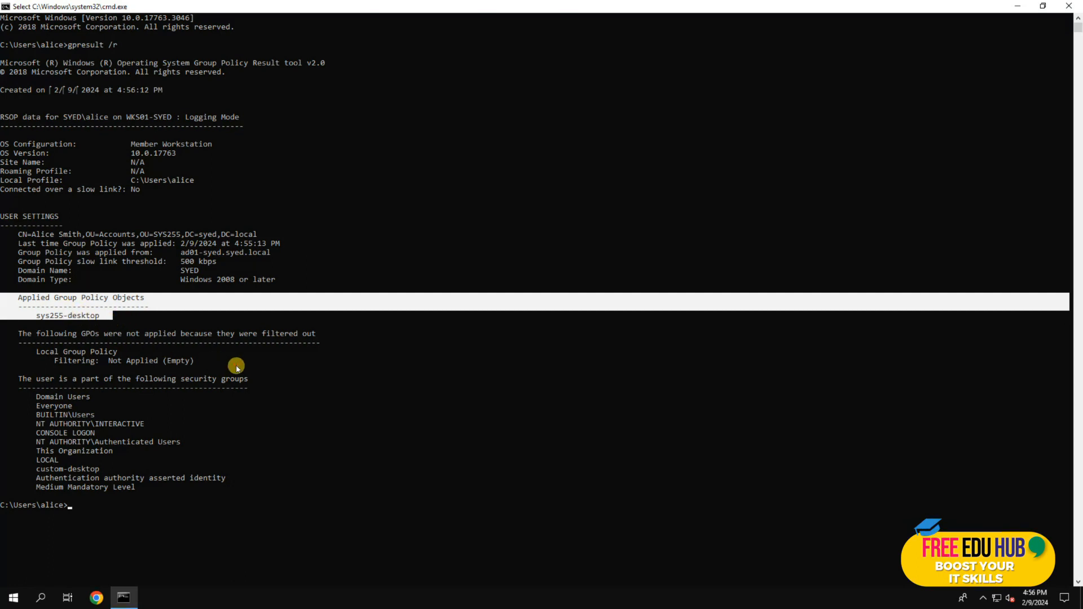
pyautogui.moveTo(185, 351); pyautogui.dragTo(239, 370)
pyautogui.click(535, 316)
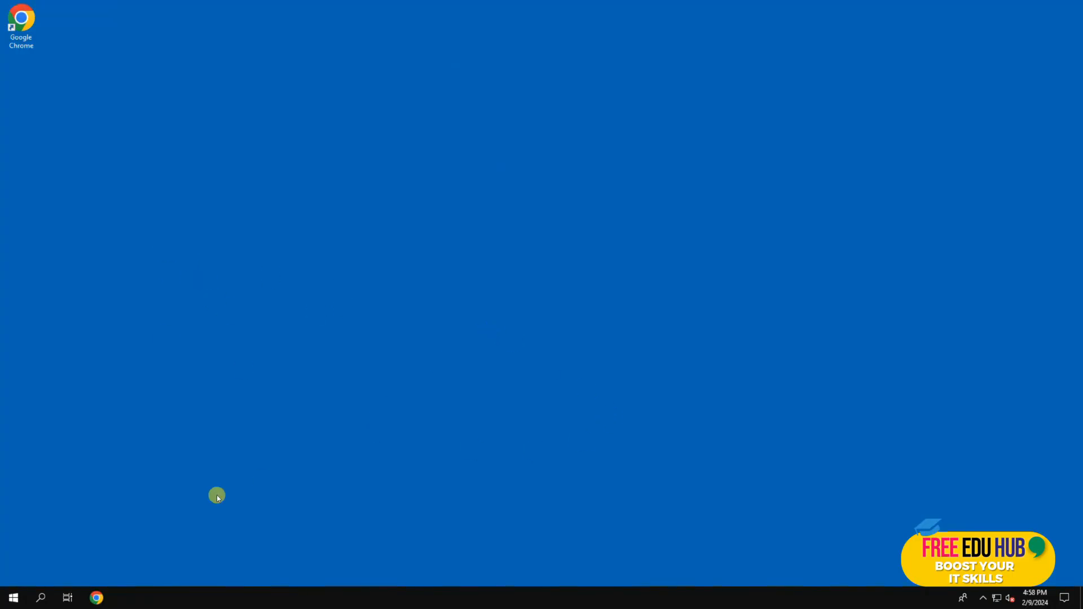
# - Sign the current user out of the workstation
pyautogui.rightClick(14, 600)
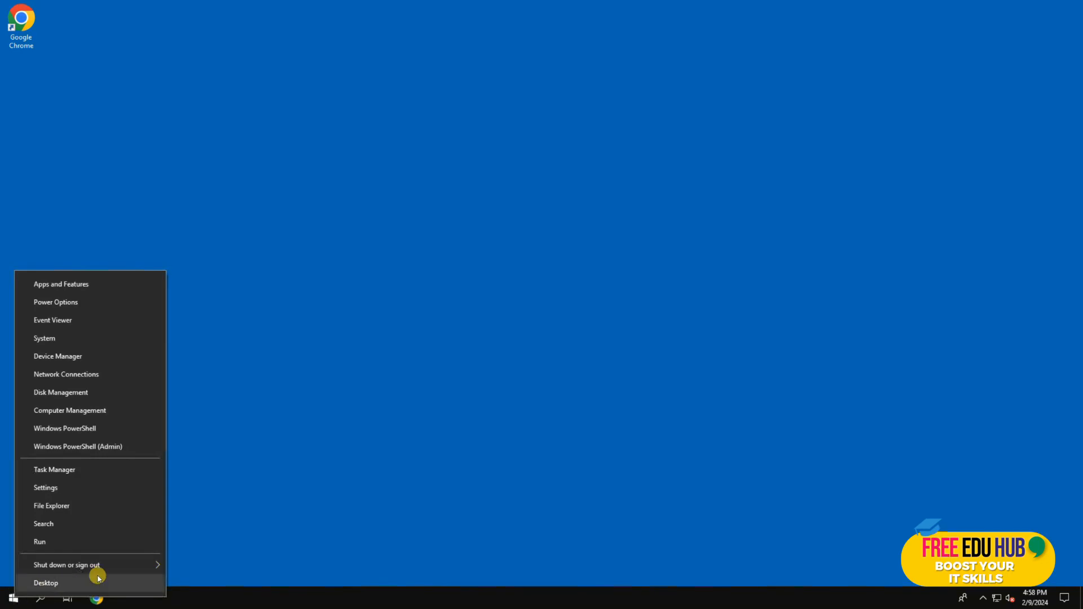
pyautogui.moveTo(131, 566)
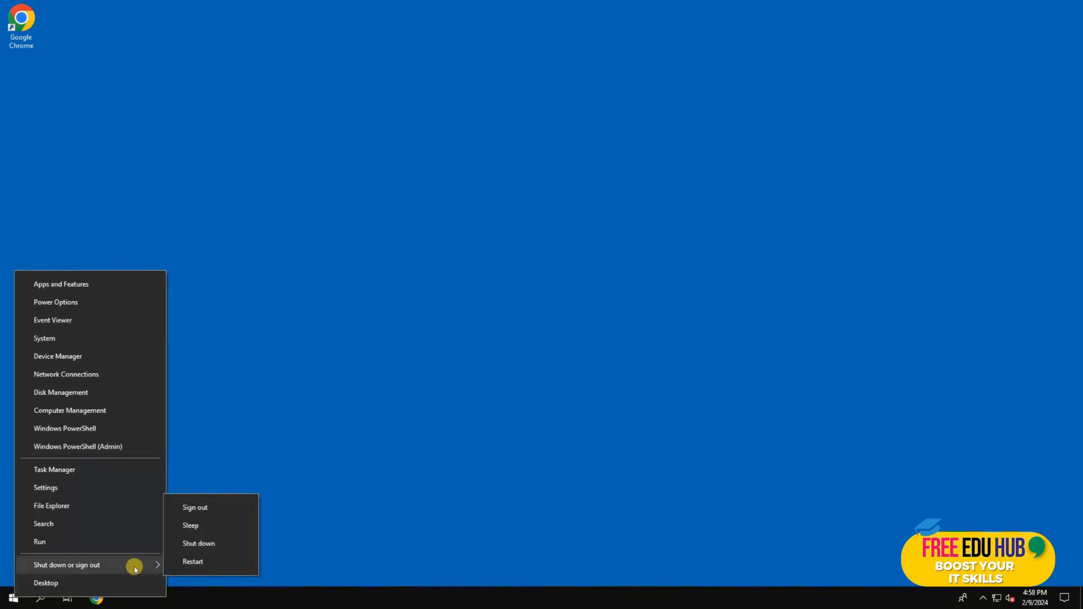
pyautogui.click(195, 507)
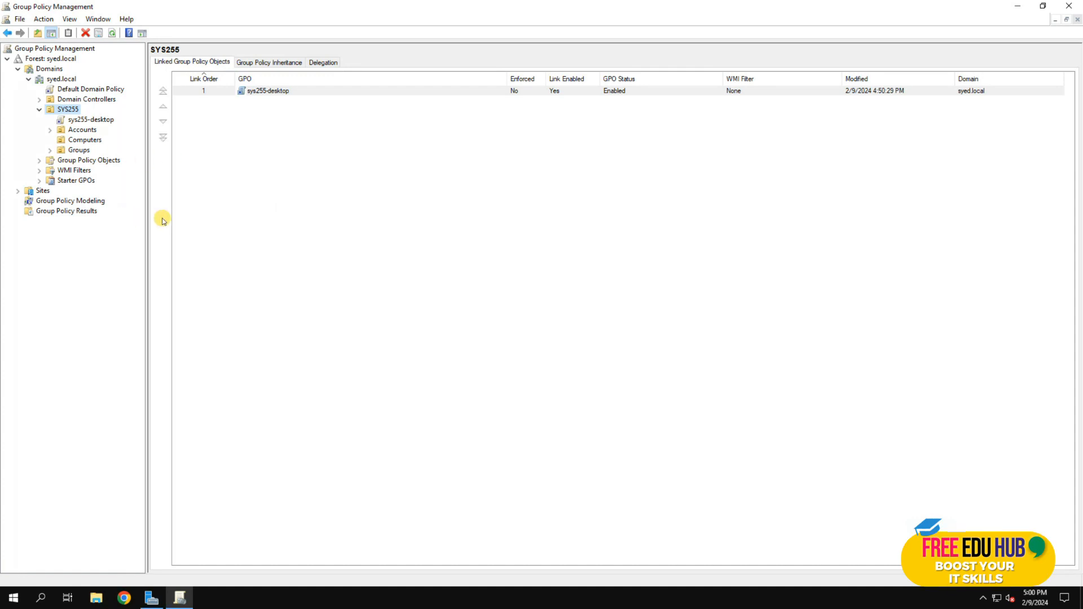
# - Create a GPO named DisableLastLogin linked to the Computers unit under SYS255, and display its scope
pyautogui.click(86, 142)
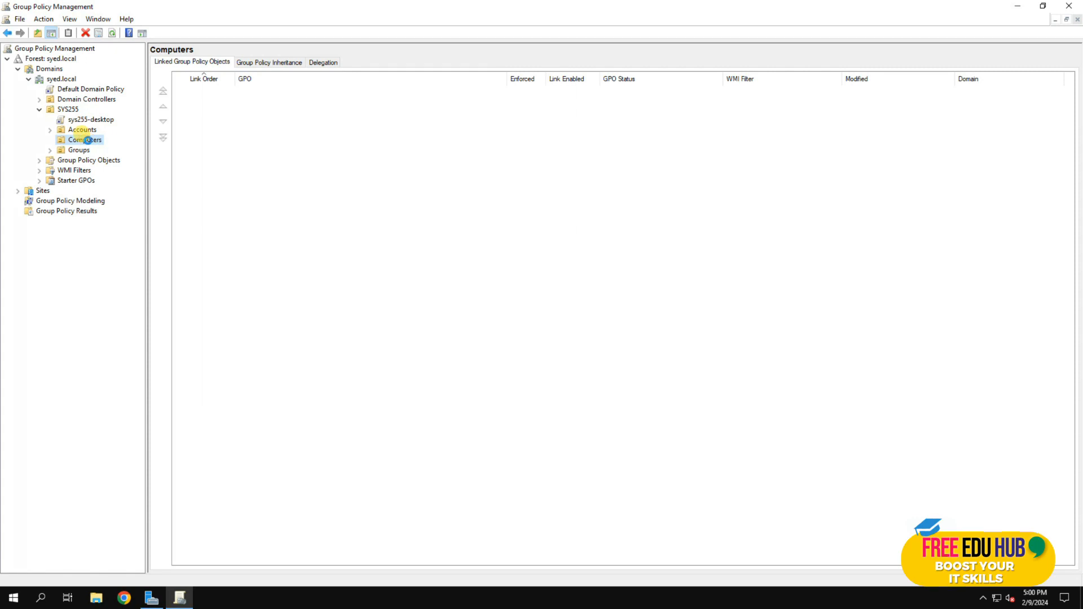
pyautogui.rightClick(89, 142)
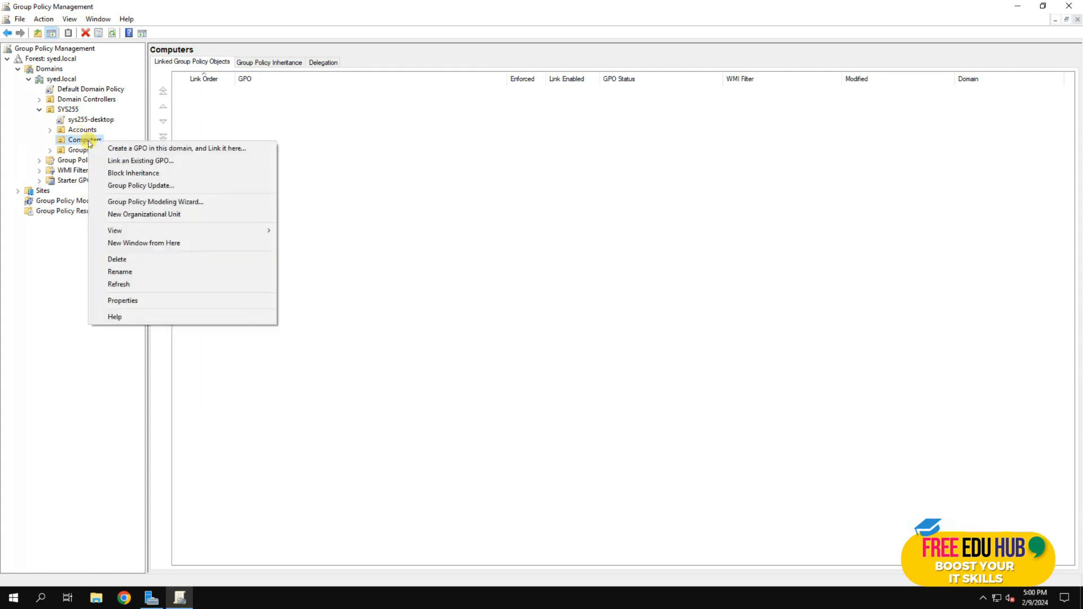
pyautogui.click(131, 149)
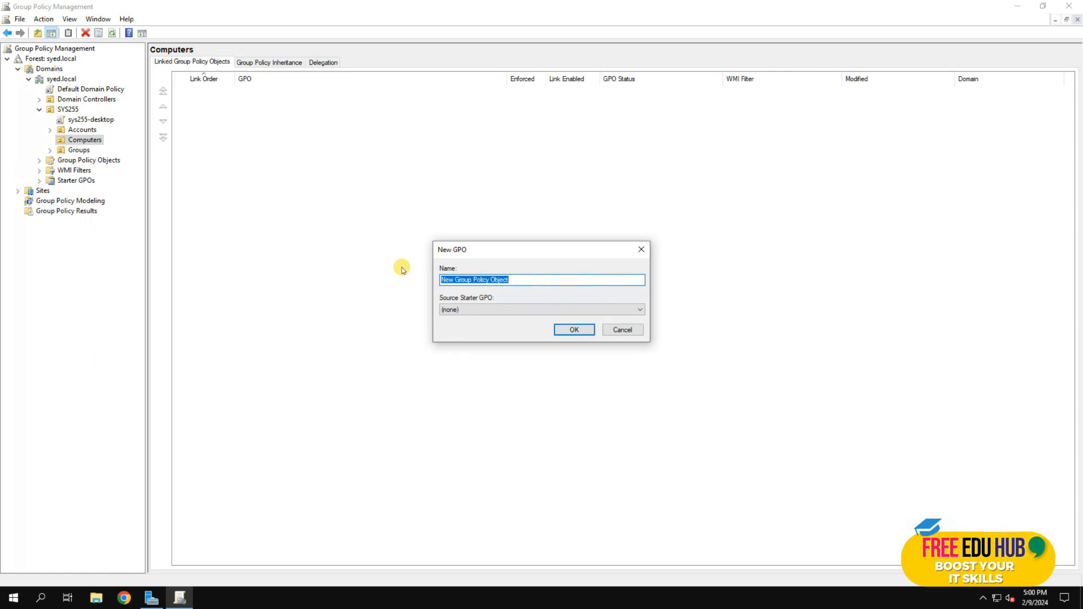
pyautogui.write('DisableLas')
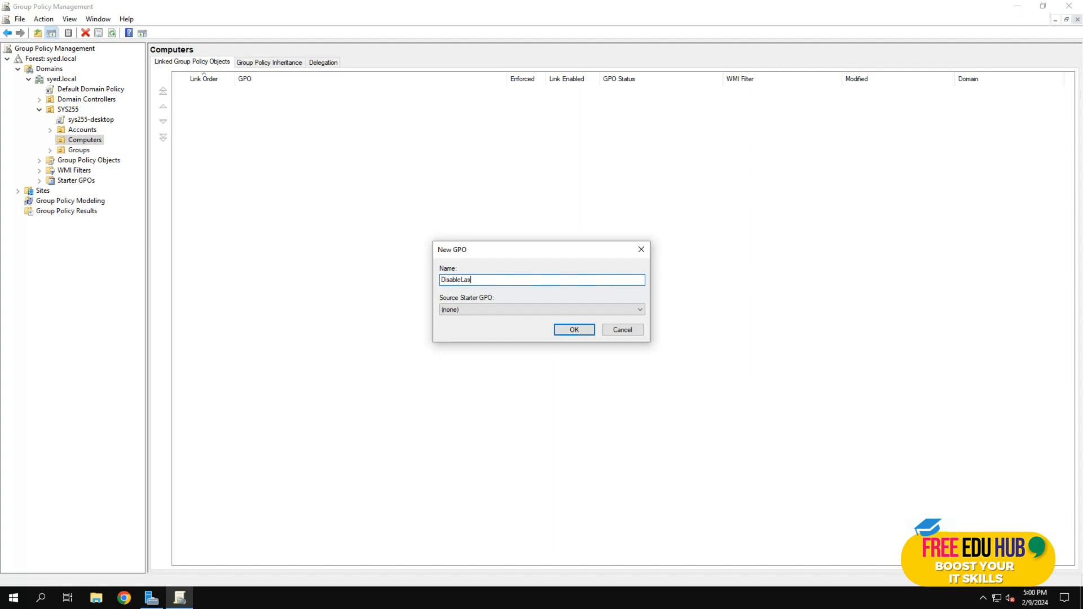
pyautogui.write('tLogin')
pyautogui.click(576, 330)
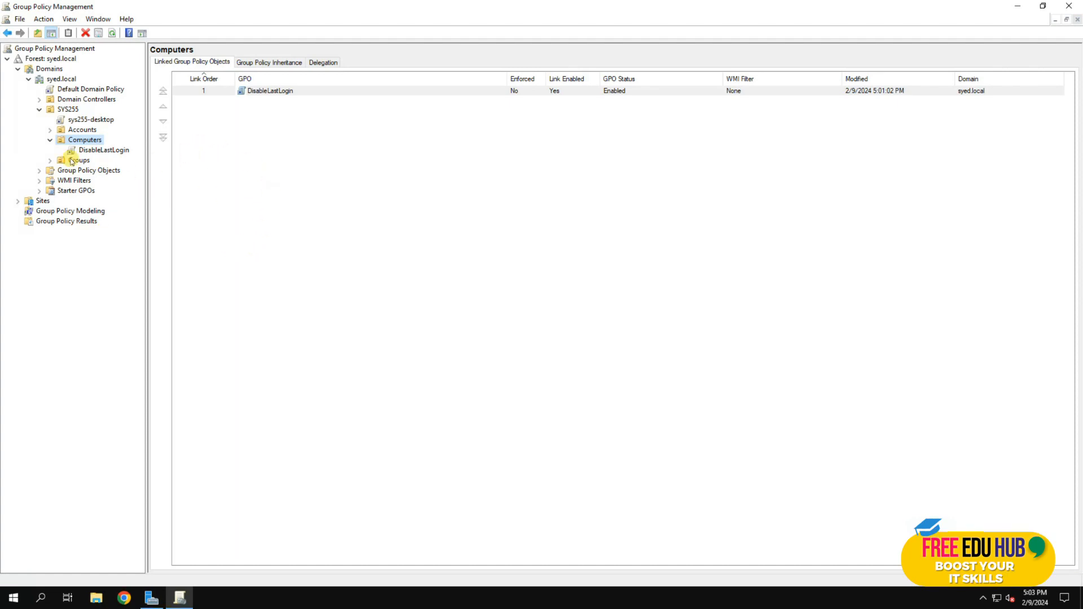
pyautogui.click(110, 151)
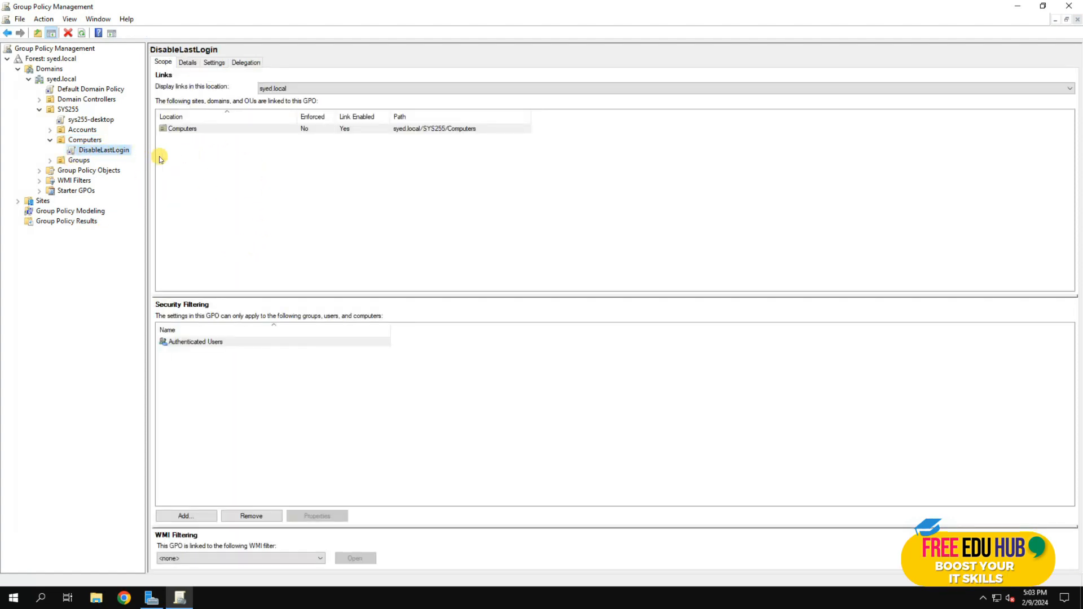
# - Remove Authenticated Users from the security filtering of the DisableLastLogin GPO
pyautogui.click(213, 343)
pyautogui.click(268, 515)
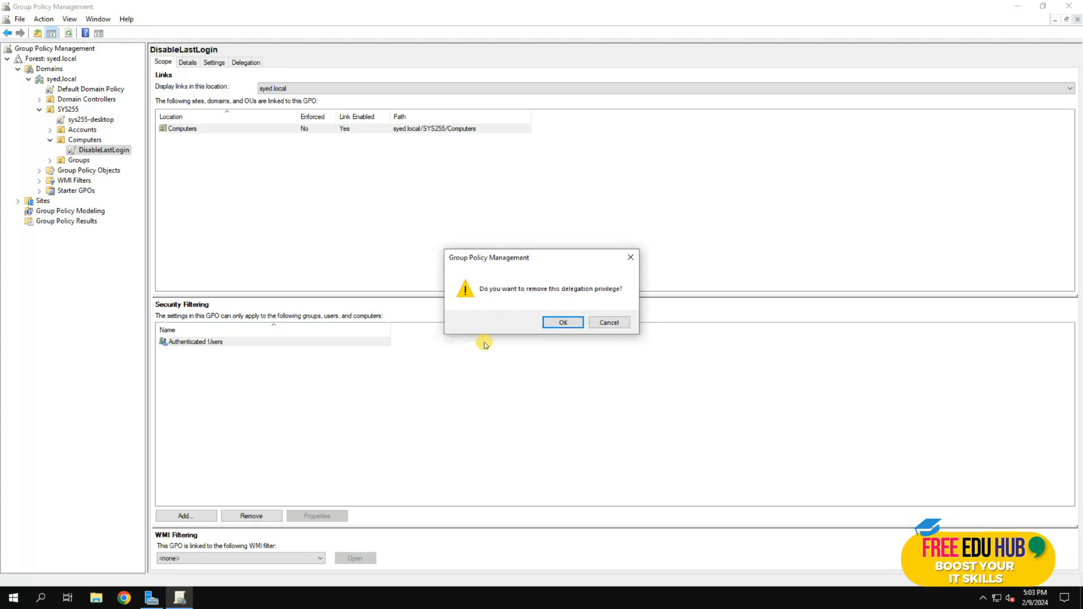
pyautogui.click(557, 322)
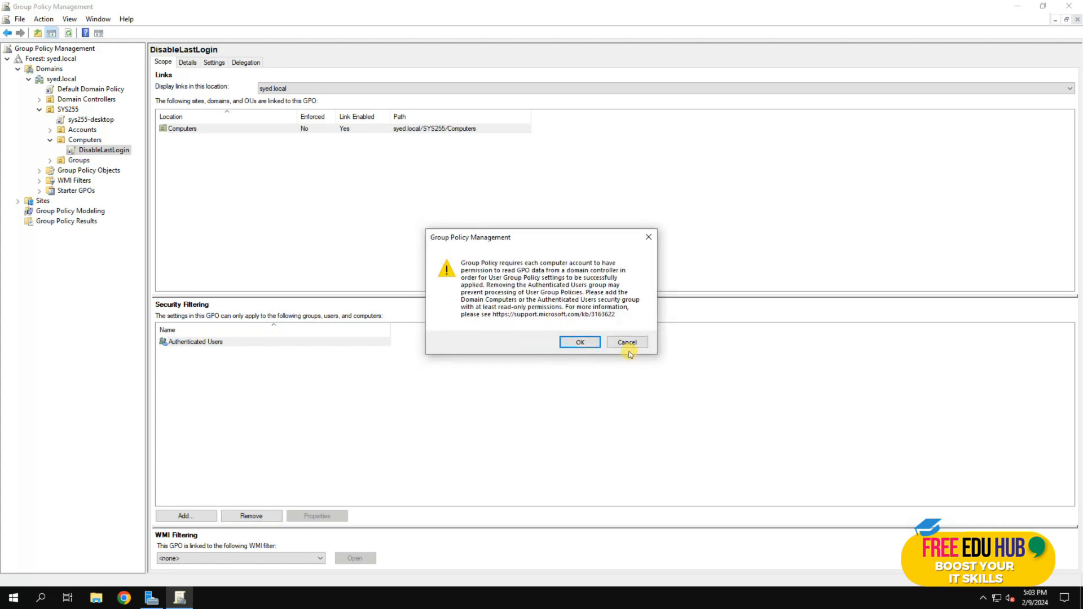
pyautogui.click(580, 341)
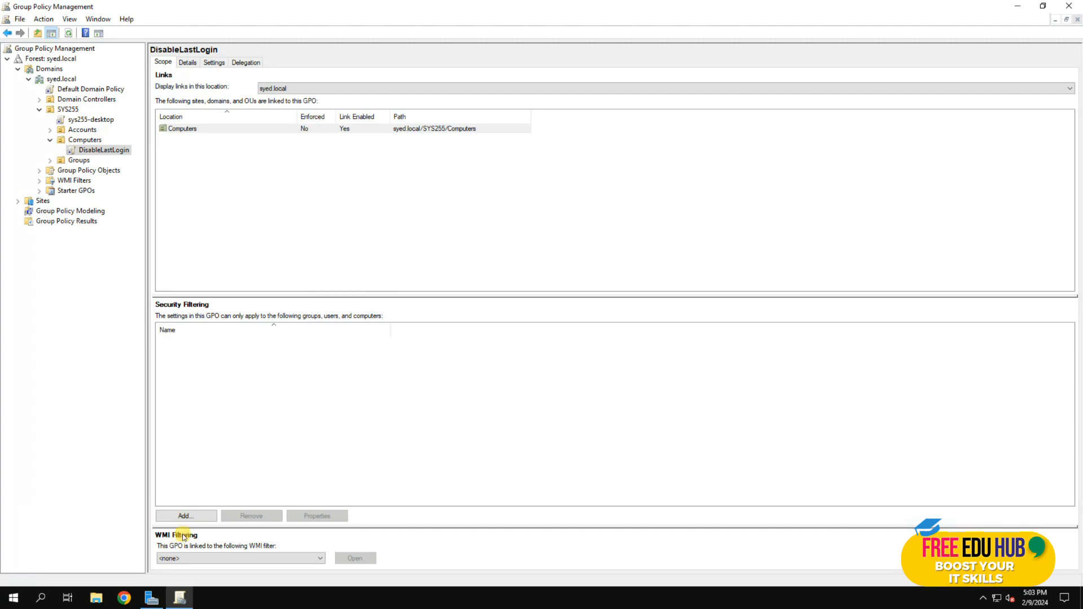
# - Add the Domain Computers group to the security filtering of DisableLastLogin
pyautogui.click(186, 516)
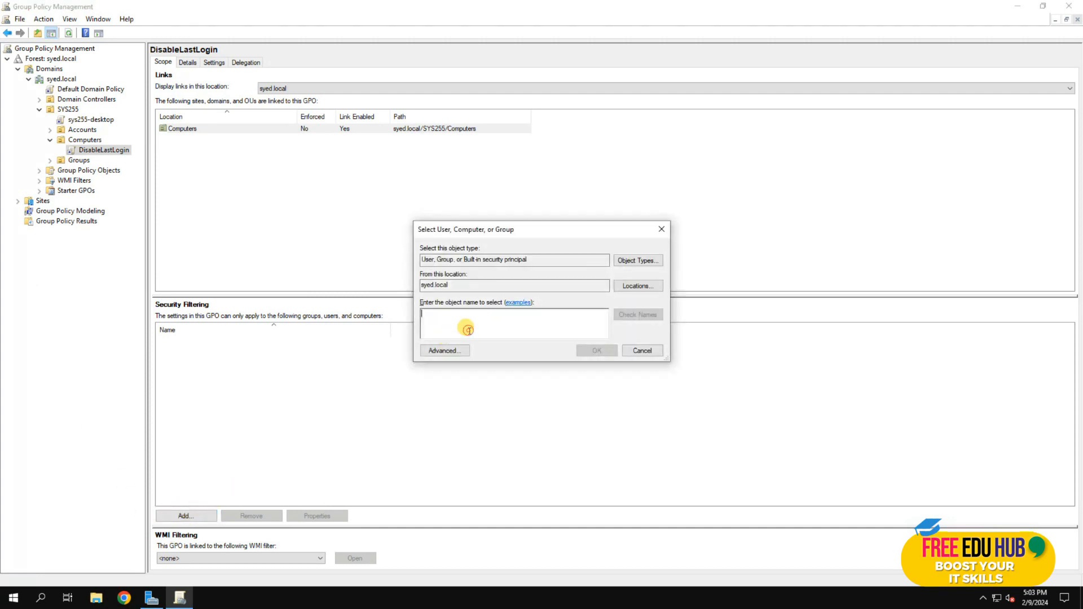
pyautogui.write('Doma')
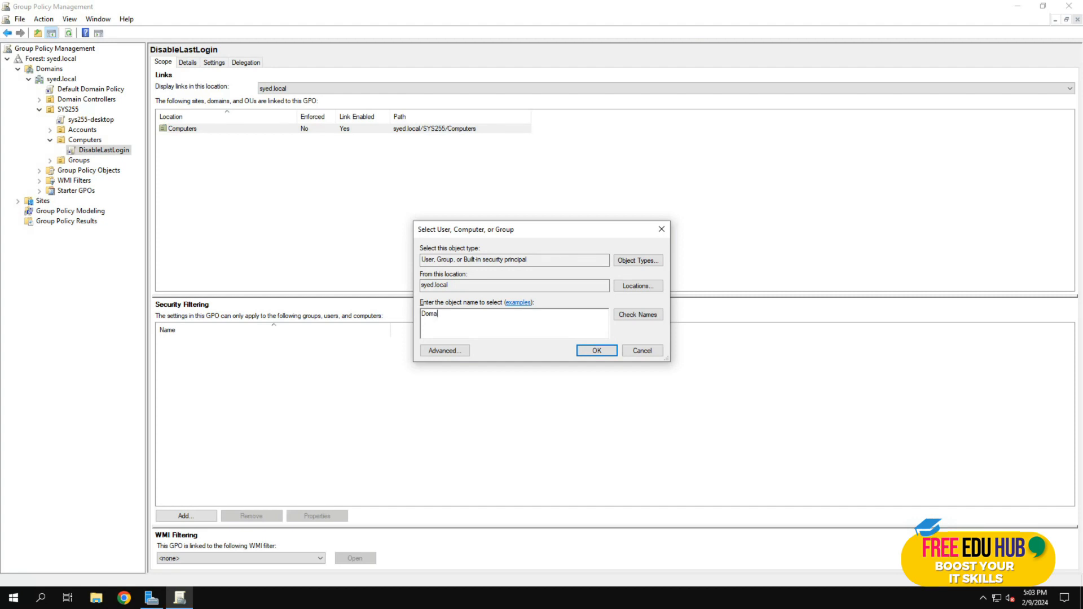
pyautogui.write('in CXomputers')
pyautogui.press('Return')
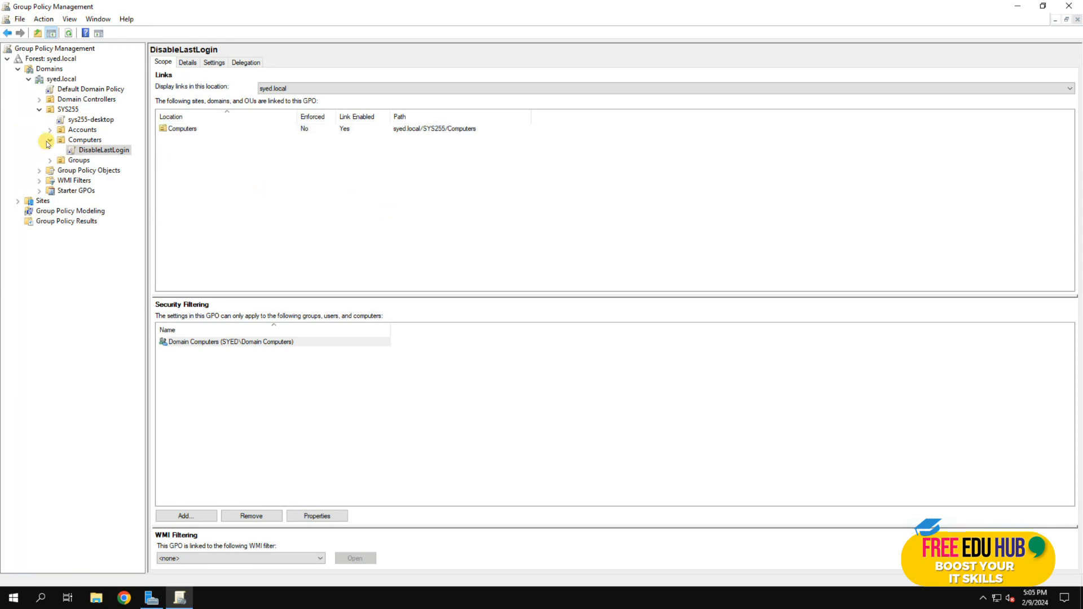
# - Open the DisableLastLogin GPO under Computers for editing and maximize the editor window
pyautogui.click(84, 139)
pyautogui.click(92, 150)
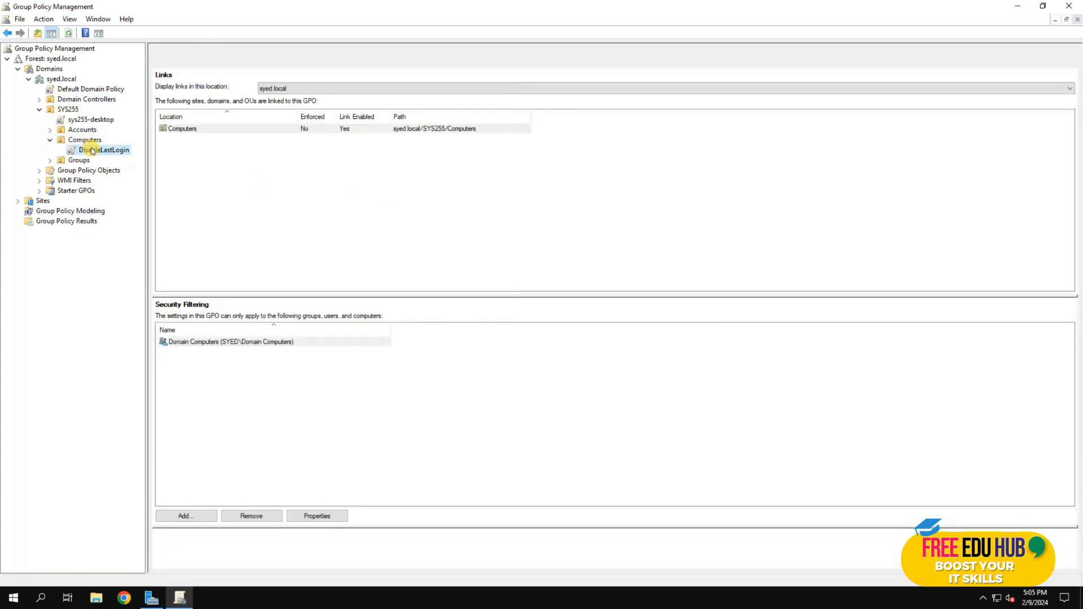
pyautogui.rightClick(91, 150)
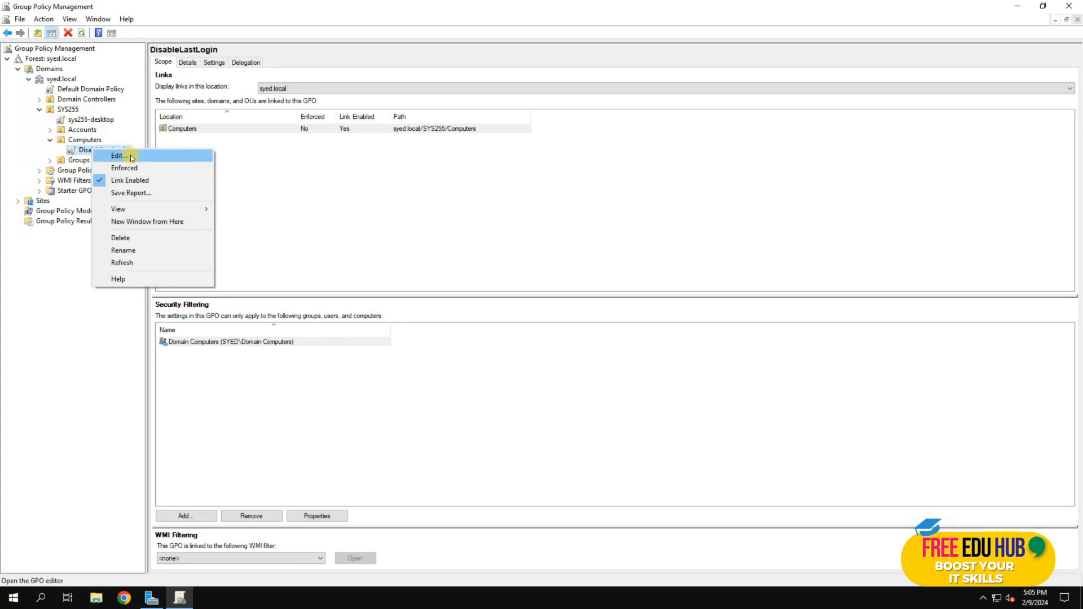
pyautogui.click(130, 155)
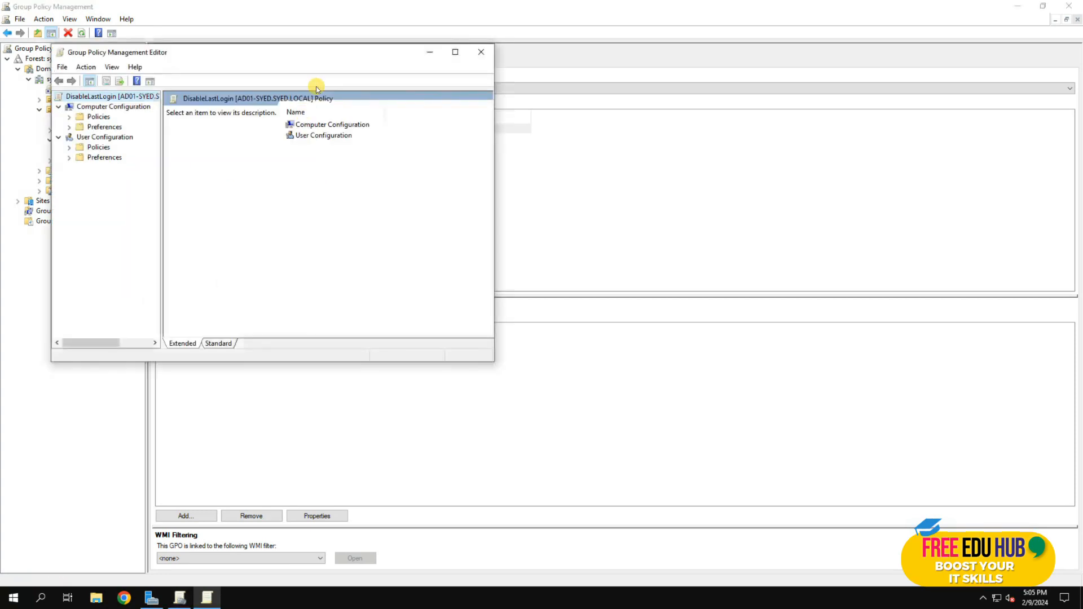
pyautogui.doubleClick(330, 52)
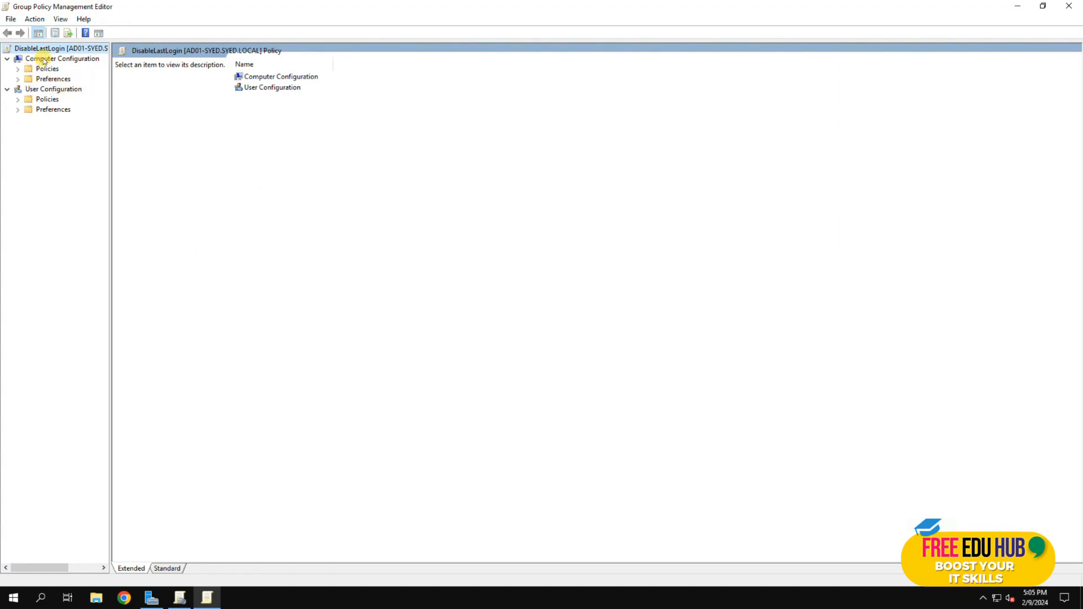
# - Display Computer Configuration's Security Options under Windows Settings, Security Settings and Local Policies, widening the tree and the policy name column
pyautogui.click(17, 69)
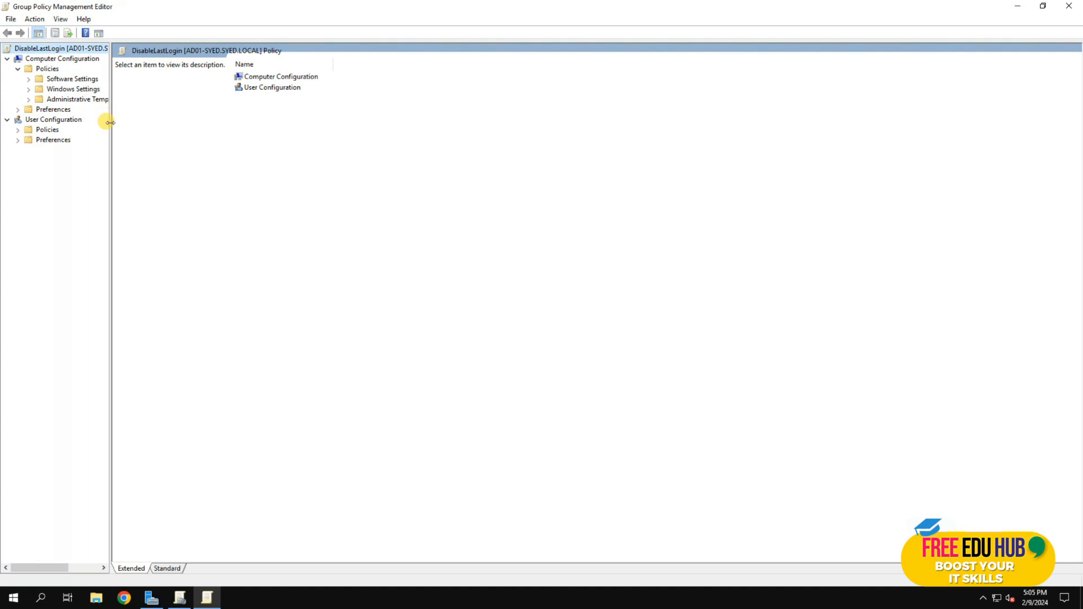
pyautogui.moveTo(109, 120); pyautogui.dragTo(183, 128)
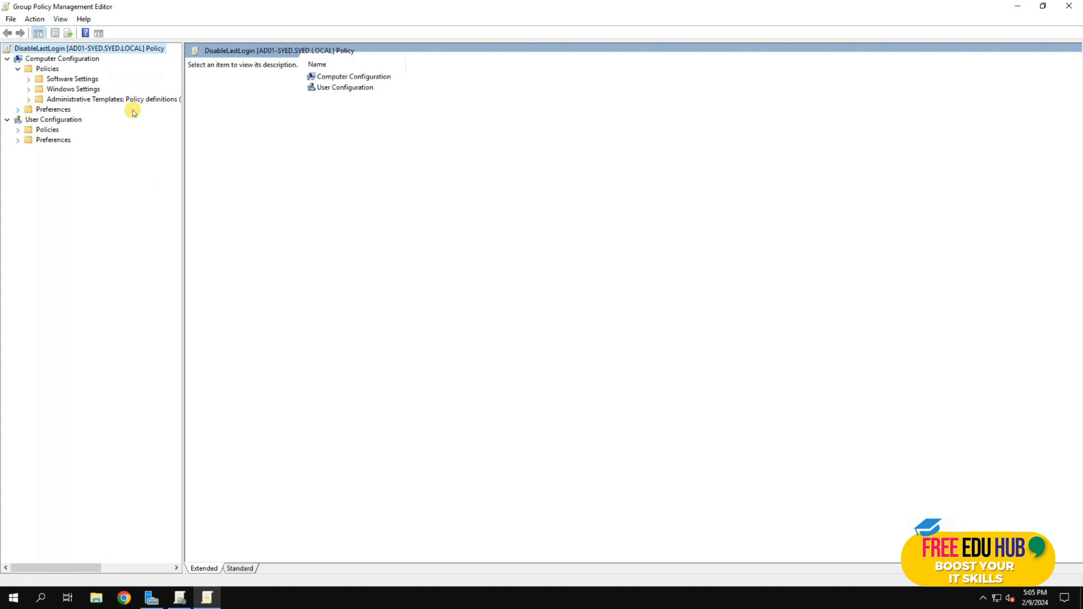
pyautogui.click(29, 89)
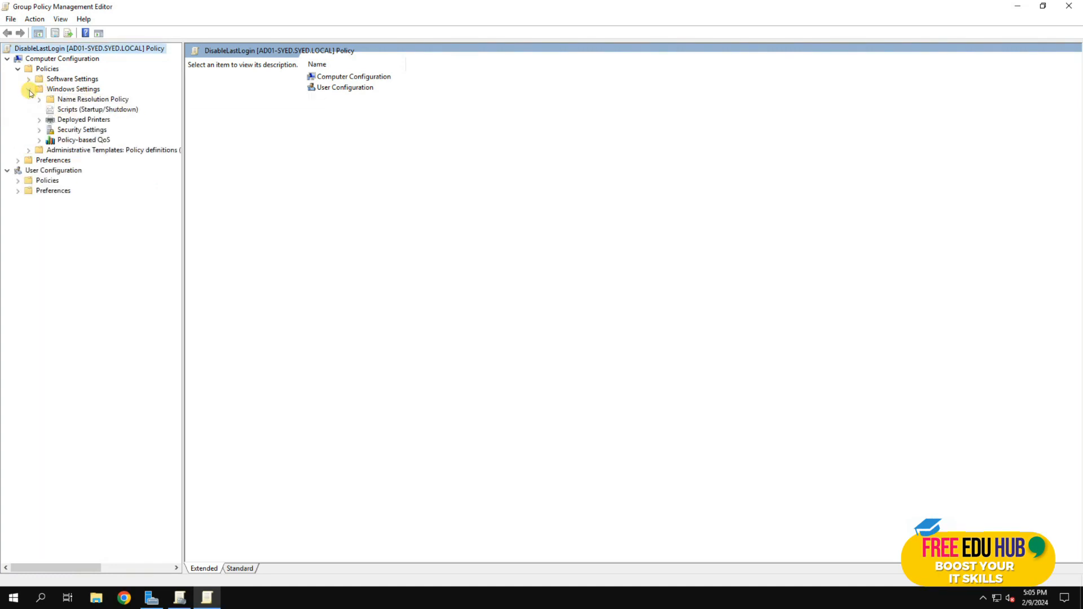
pyautogui.click(39, 130)
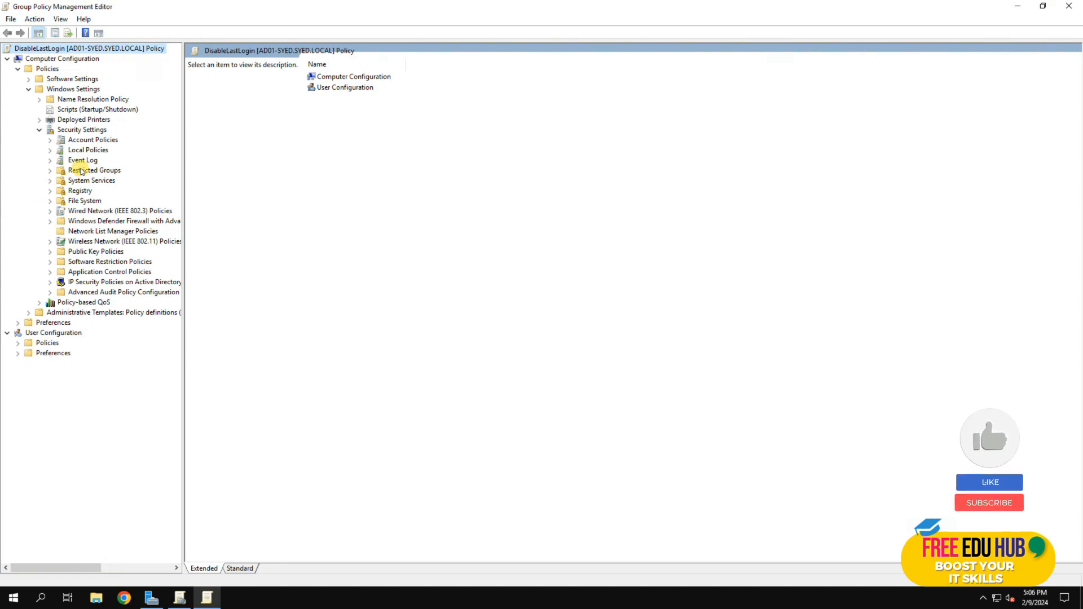
pyautogui.click(50, 151)
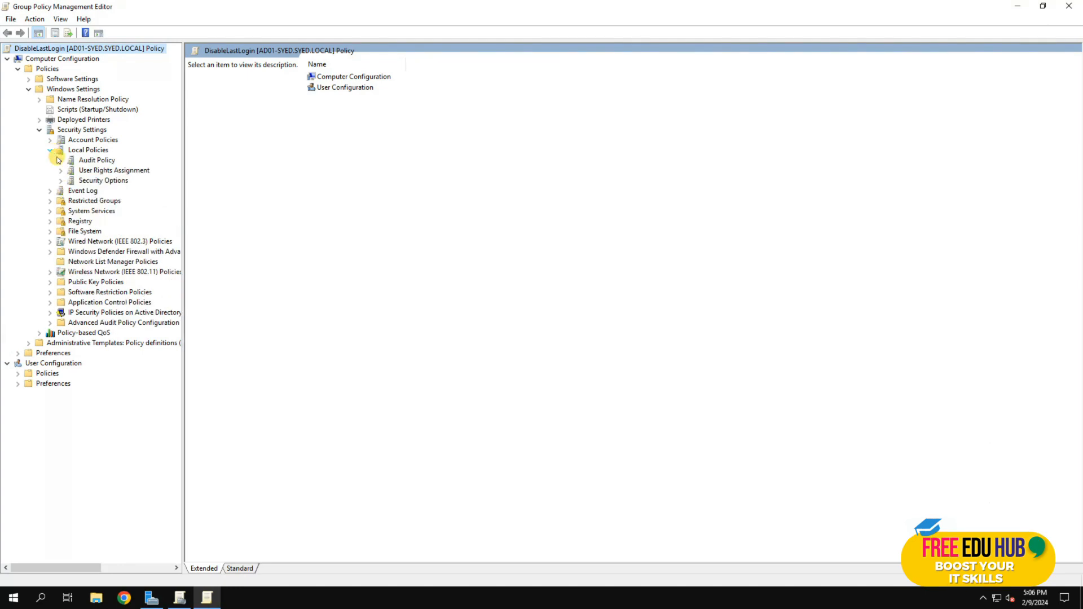
pyautogui.click(100, 182)
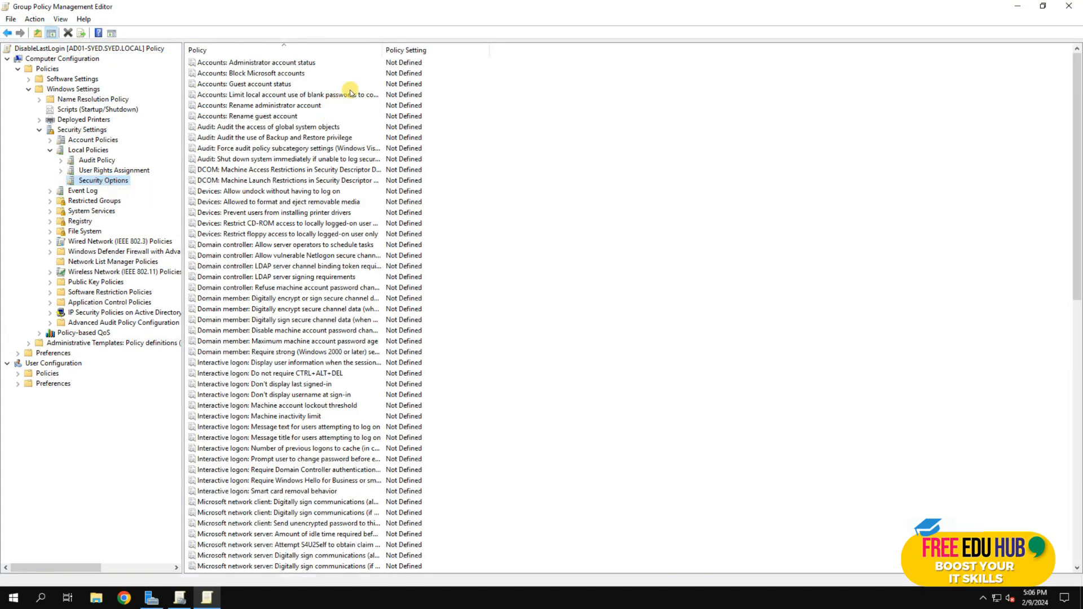
pyautogui.doubleClick(383, 47)
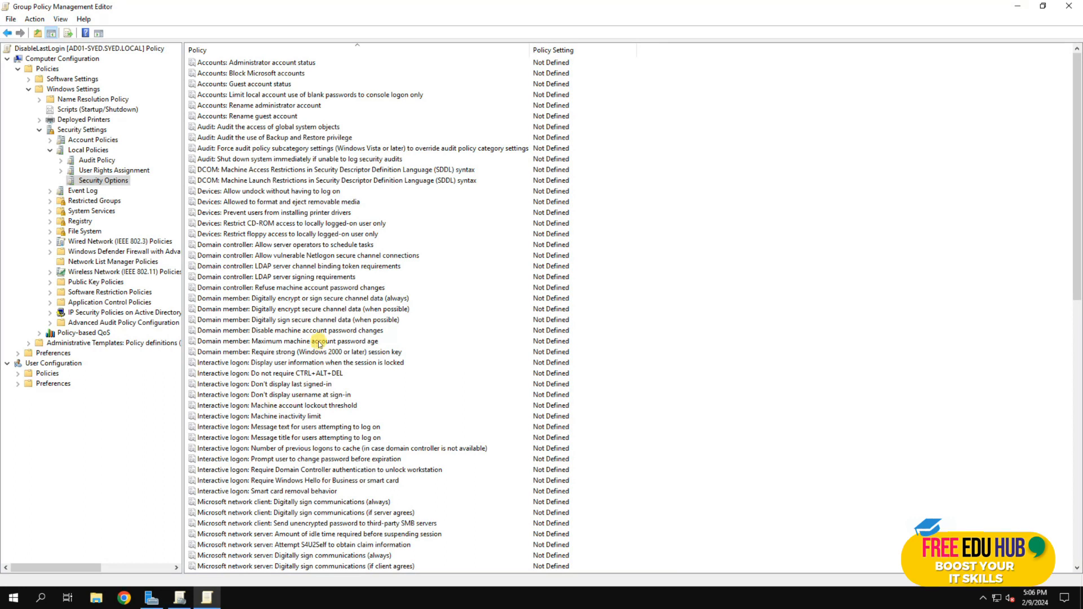
# - Define the policy "Interactive logon: Don't display last signed-in" as Enabled, apply it, and close the policy editor
pyautogui.click(283, 386)
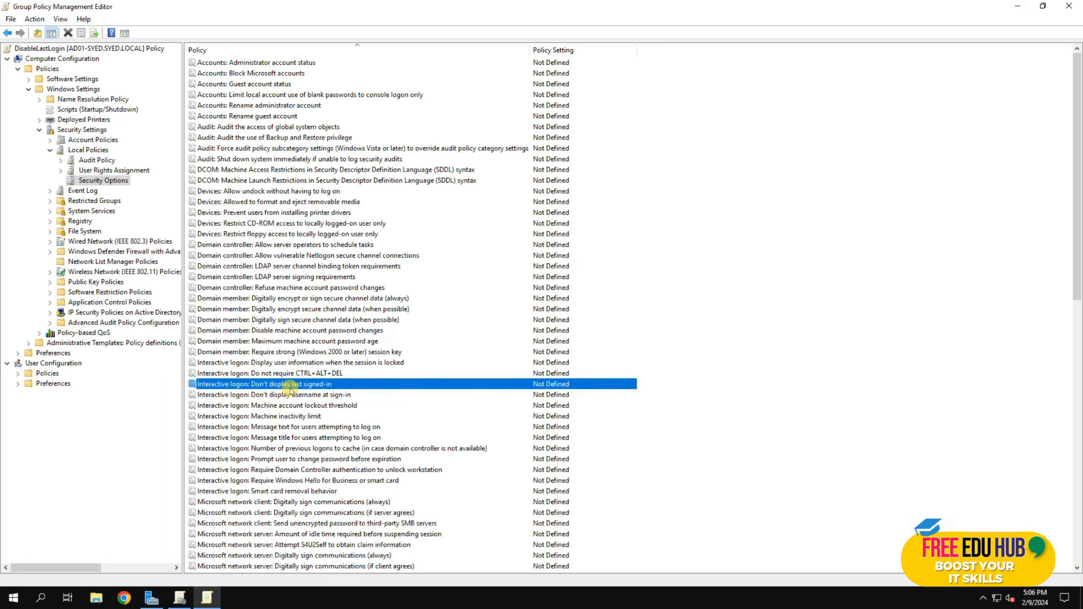
pyautogui.doubleClick(289, 386)
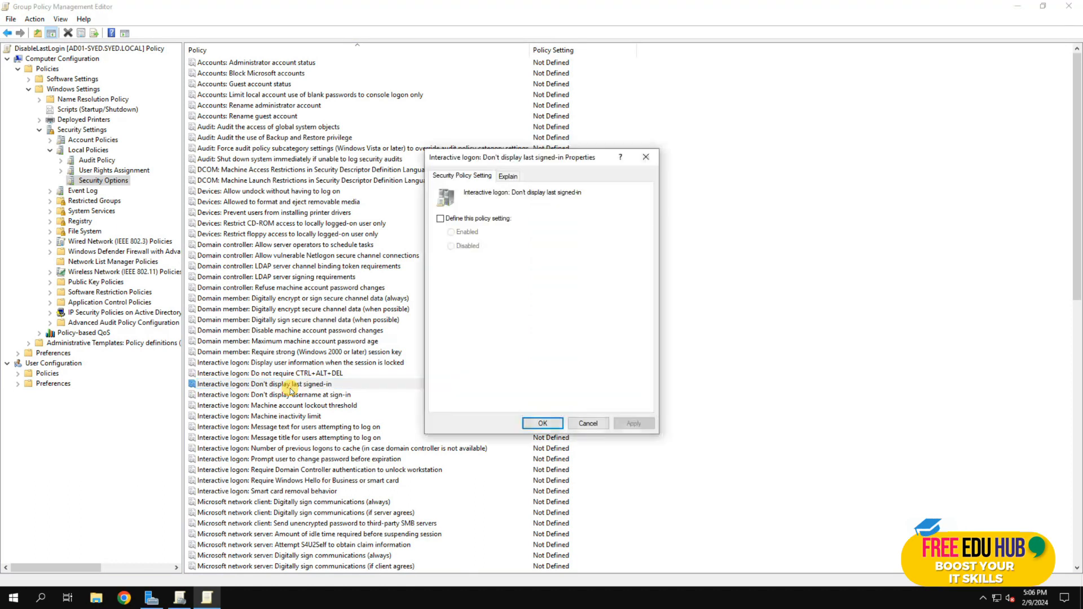
pyautogui.click(440, 218)
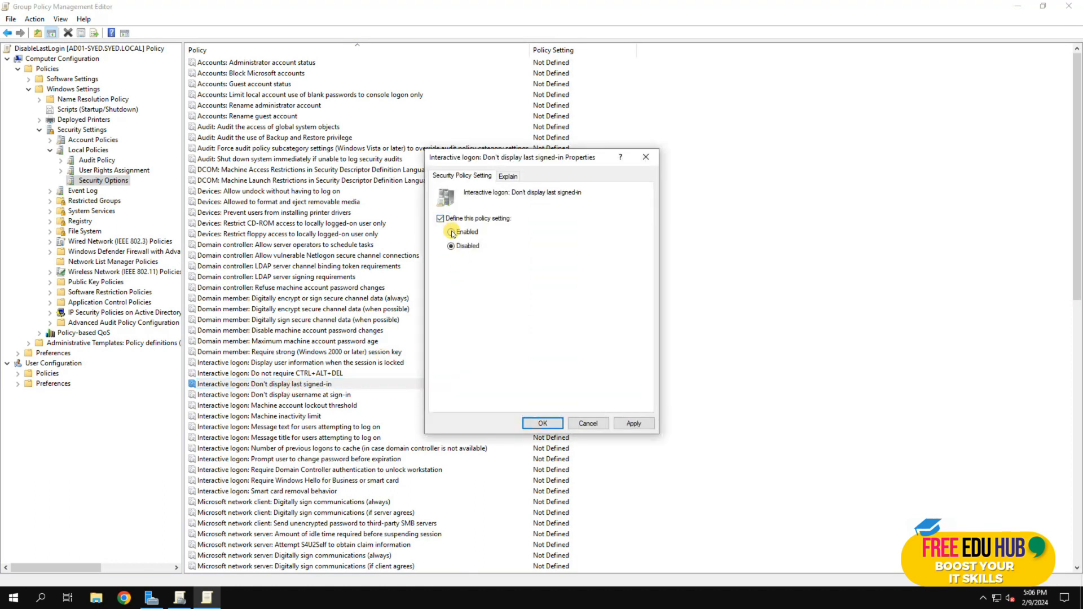
pyautogui.click(451, 232)
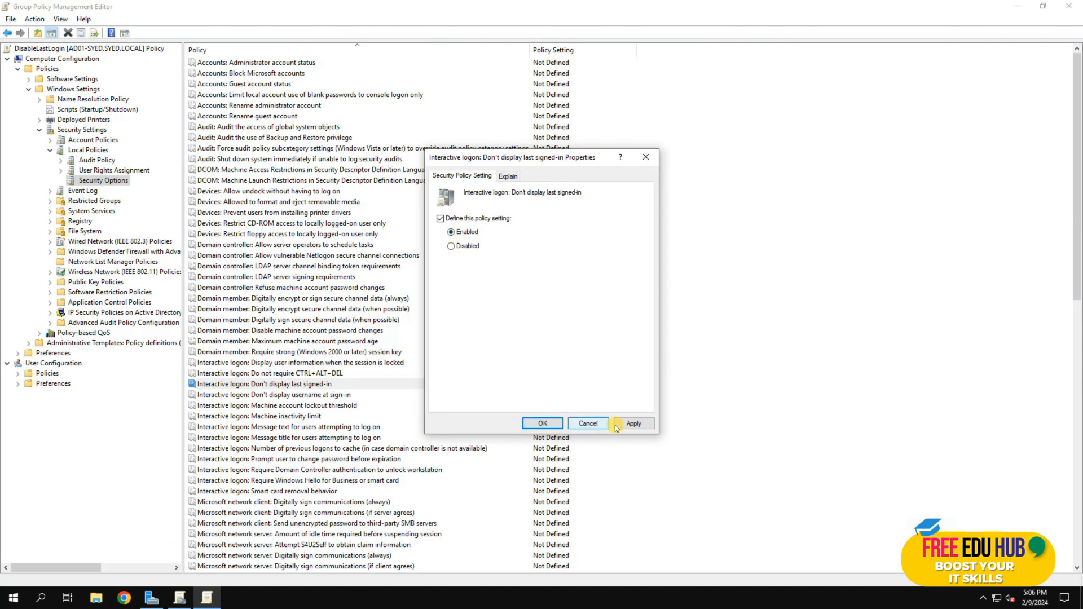
pyautogui.click(633, 424)
pyautogui.click(542, 423)
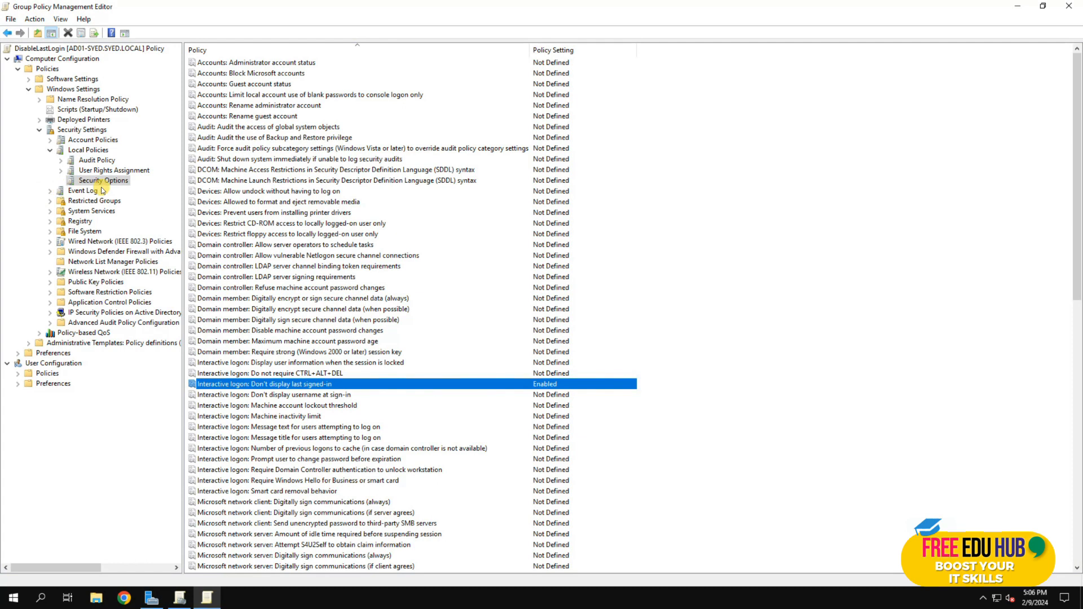
pyautogui.click(1075, 4)
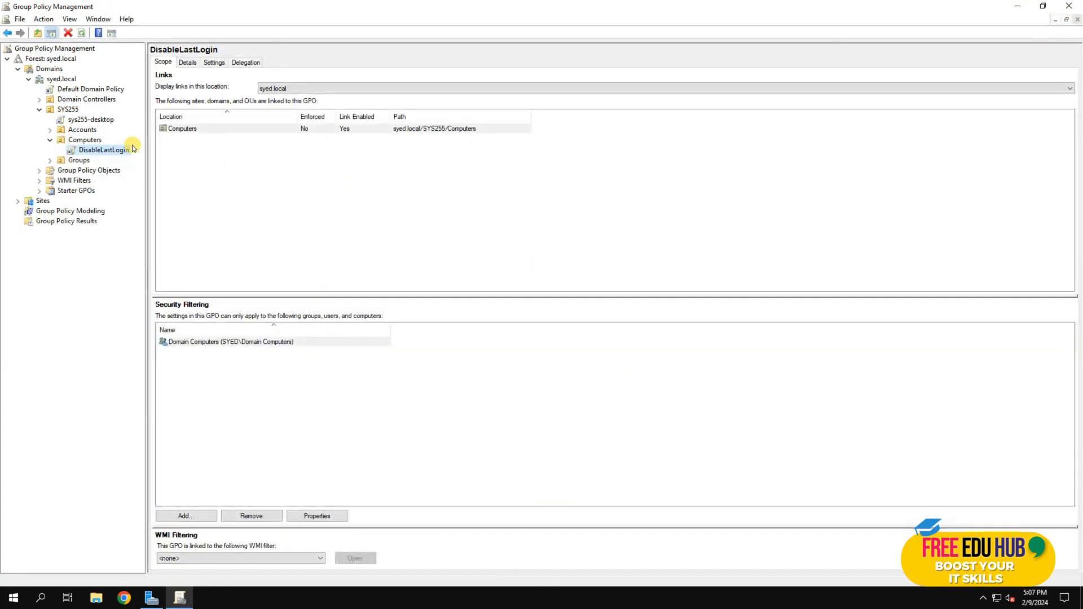
# - Examine the details of the sys255-desktop GPO and its fully expanded settings report
pyautogui.click(82, 120)
pyautogui.click(98, 151)
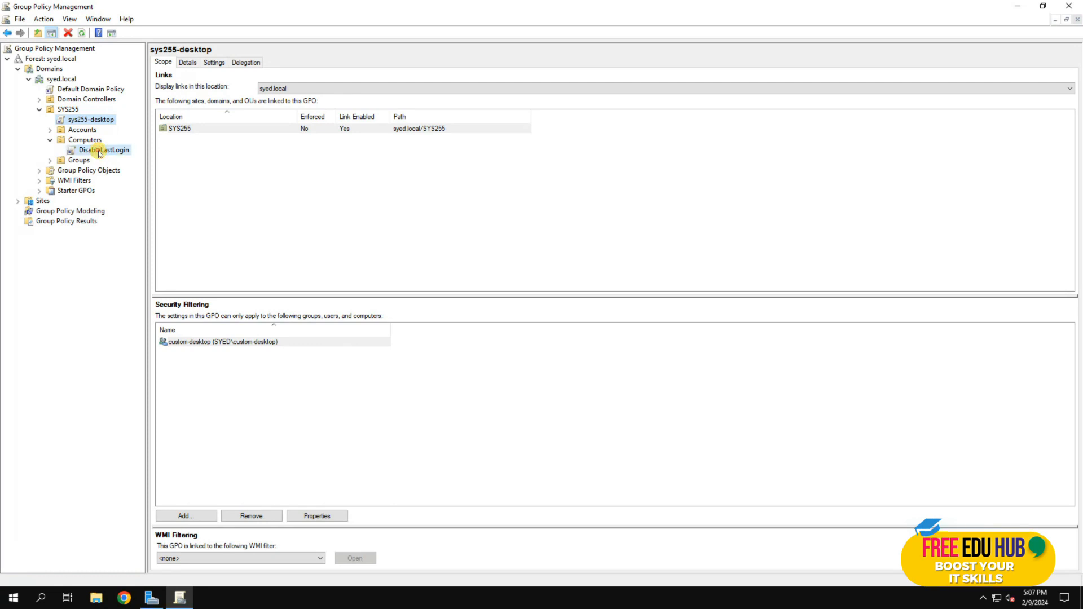
pyautogui.click(85, 121)
pyautogui.click(187, 63)
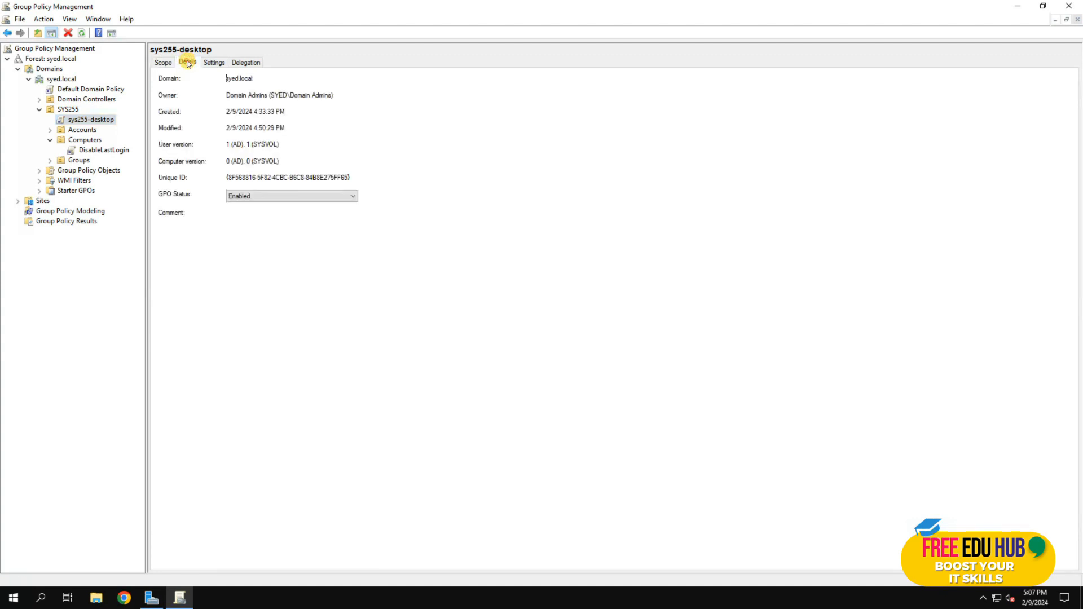
pyautogui.click(212, 62)
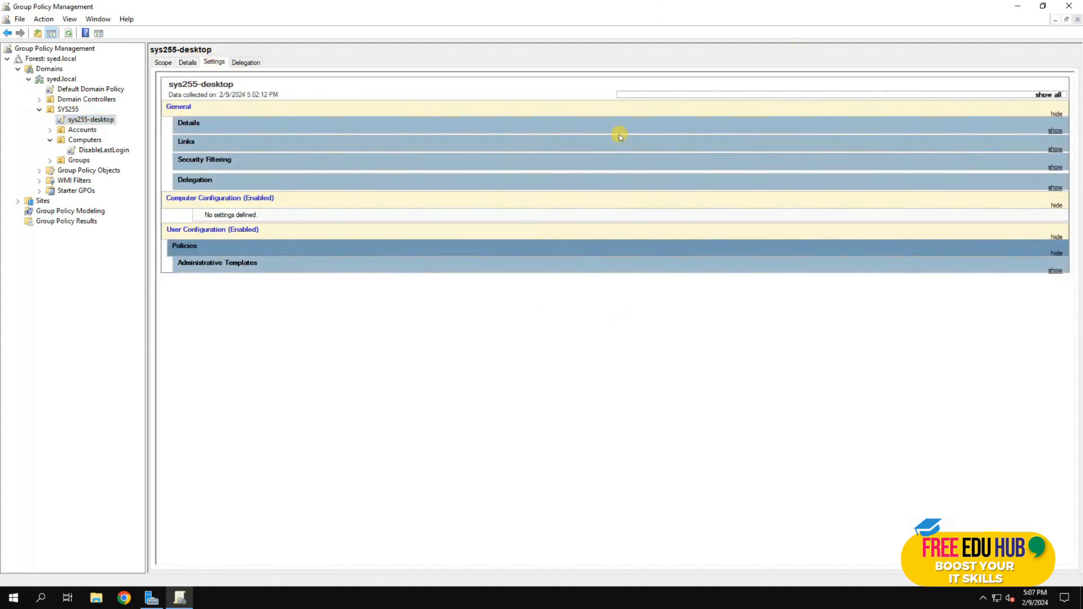
pyautogui.click(1045, 94)
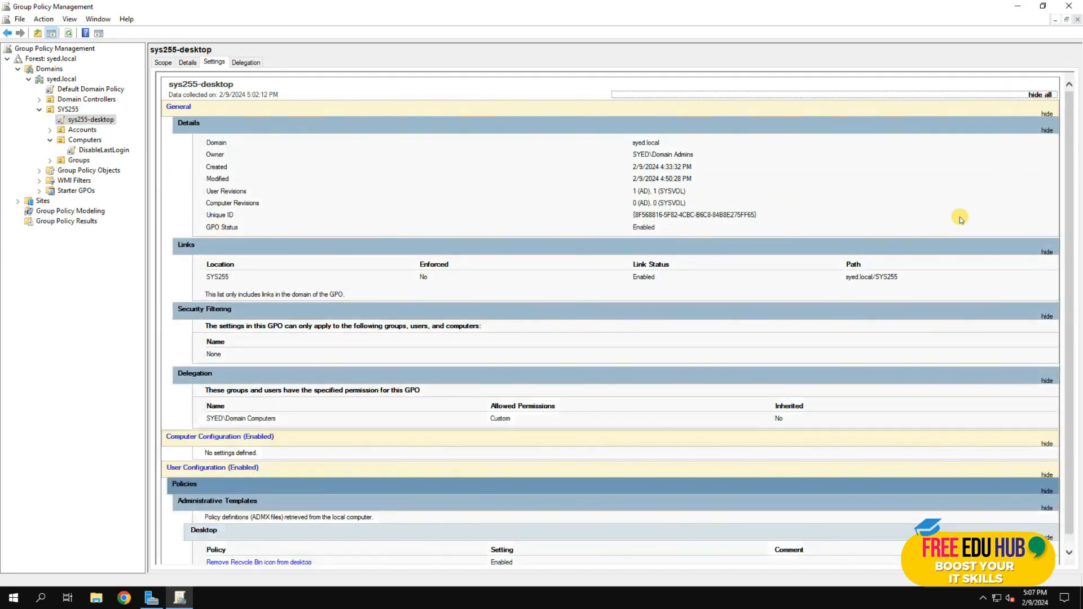
pyautogui.scroll(-1, 489, 516)
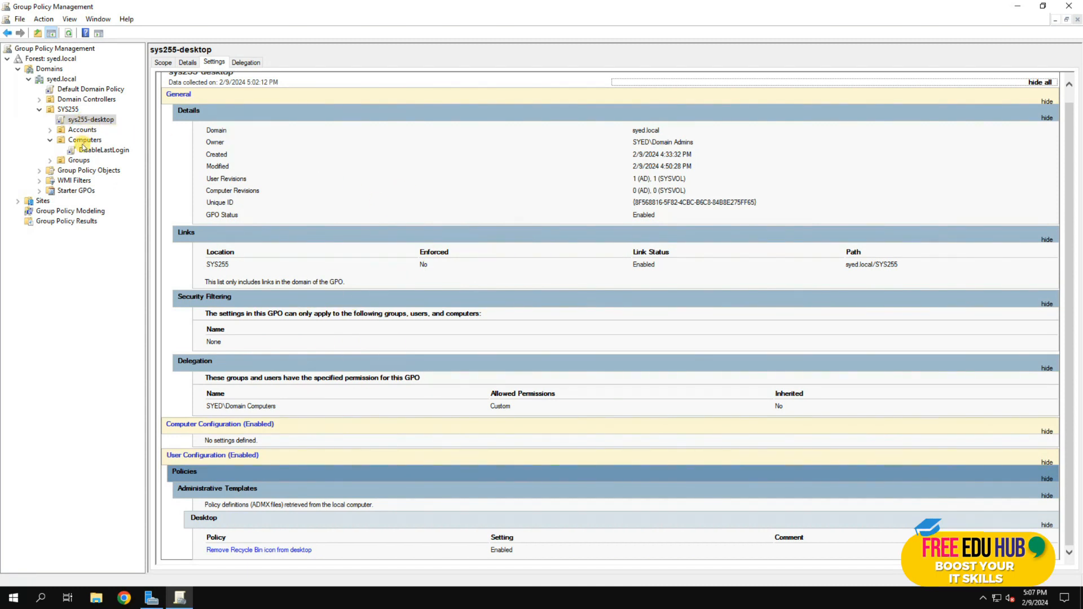
# - Examine the fully expanded settings report of the DisableLastLogin GPO, down to its security options
pyautogui.click(94, 151)
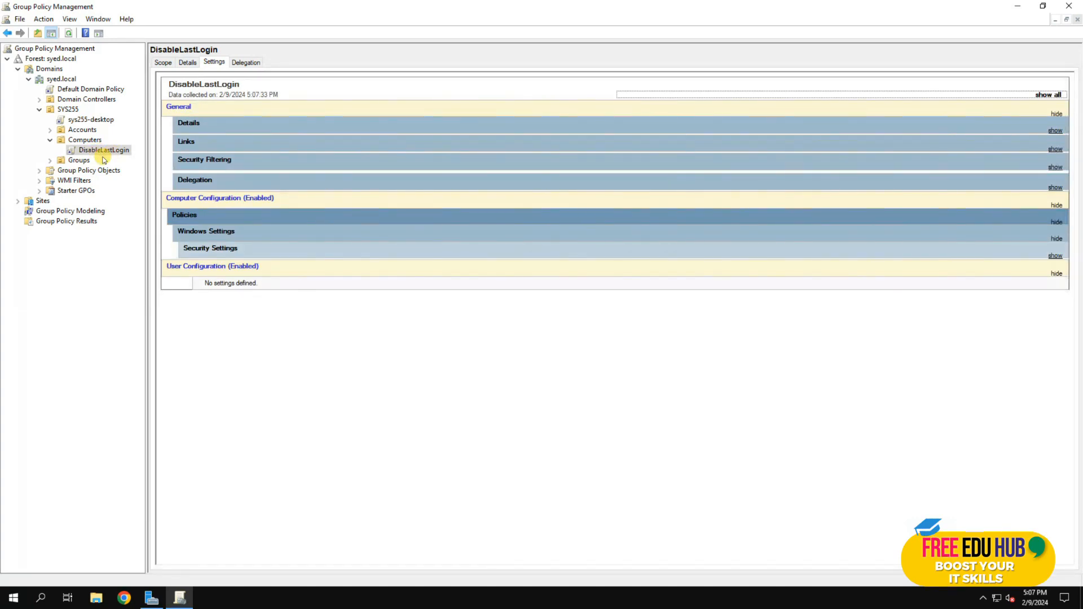
pyautogui.click(1047, 94)
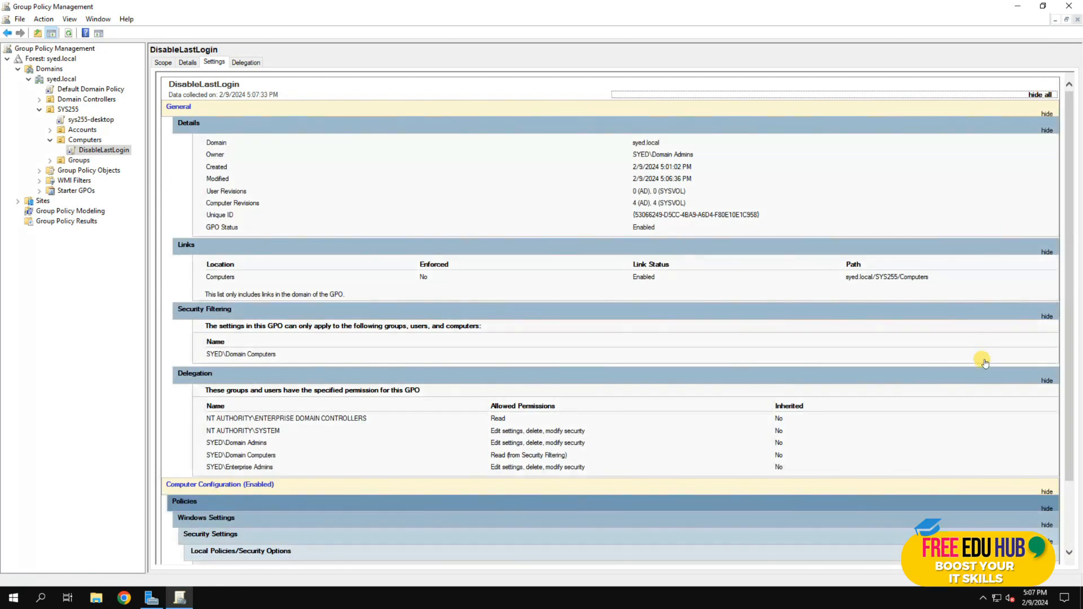
pyautogui.scroll(-3, 987, 366)
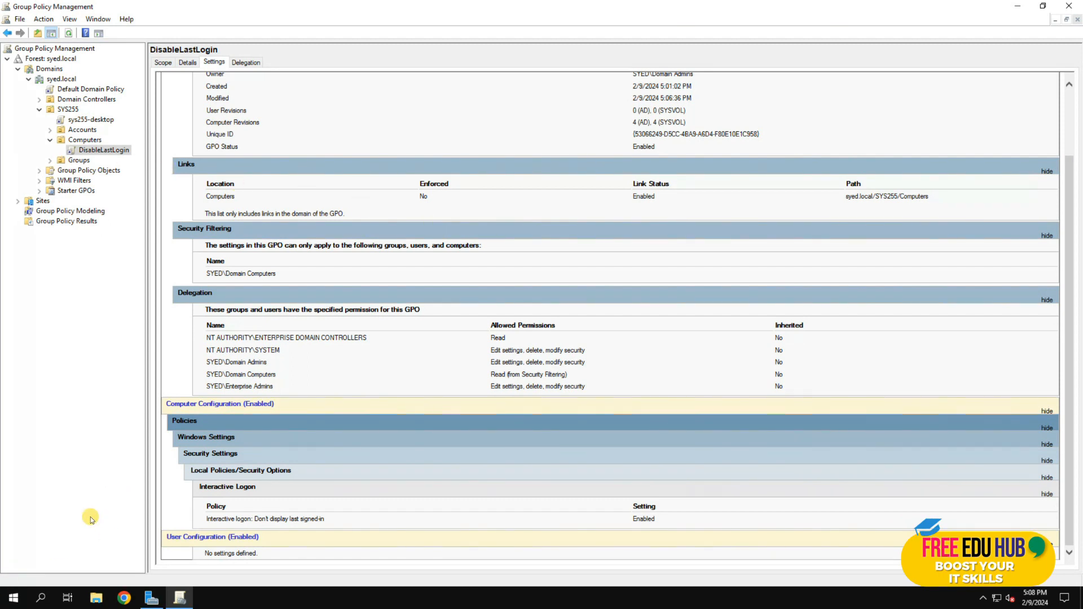
# - Find Windows PowerShell on the server and launch it as administrator
pyautogui.click(13, 600)
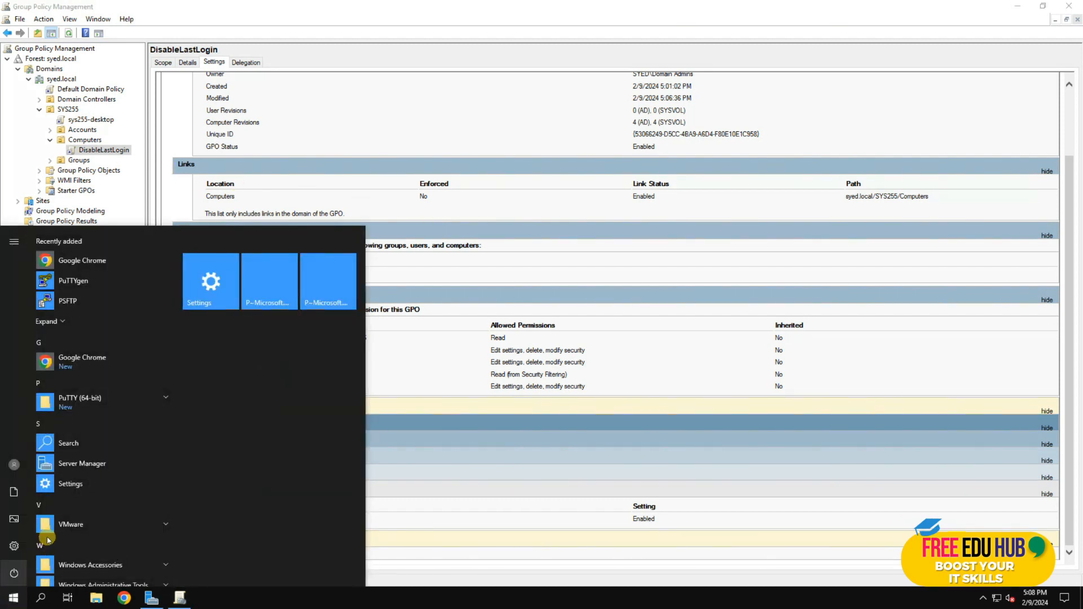
pyautogui.click(47, 539)
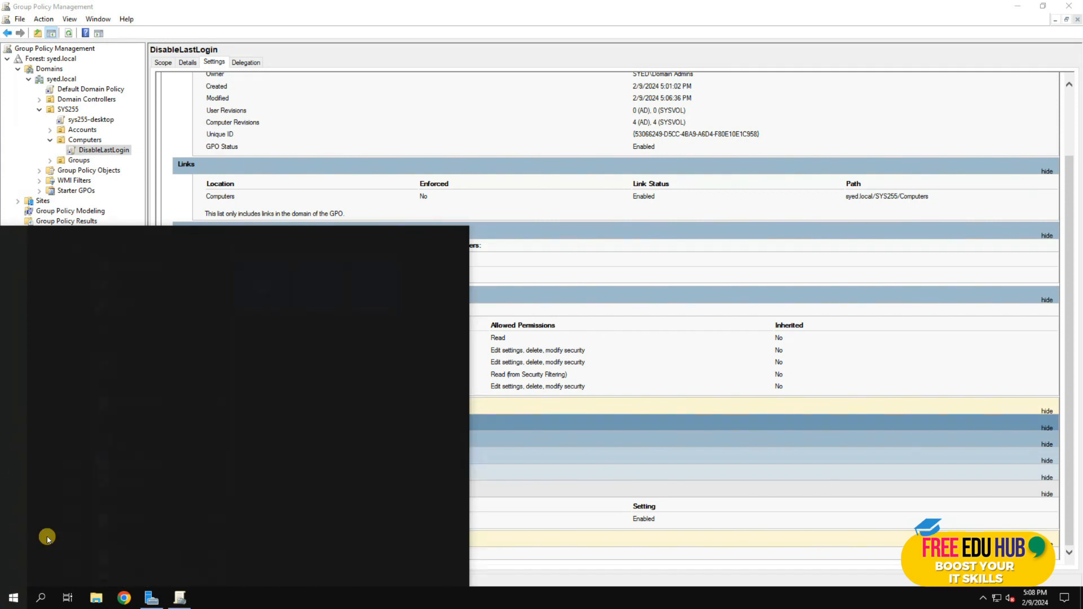
pyautogui.write('power')
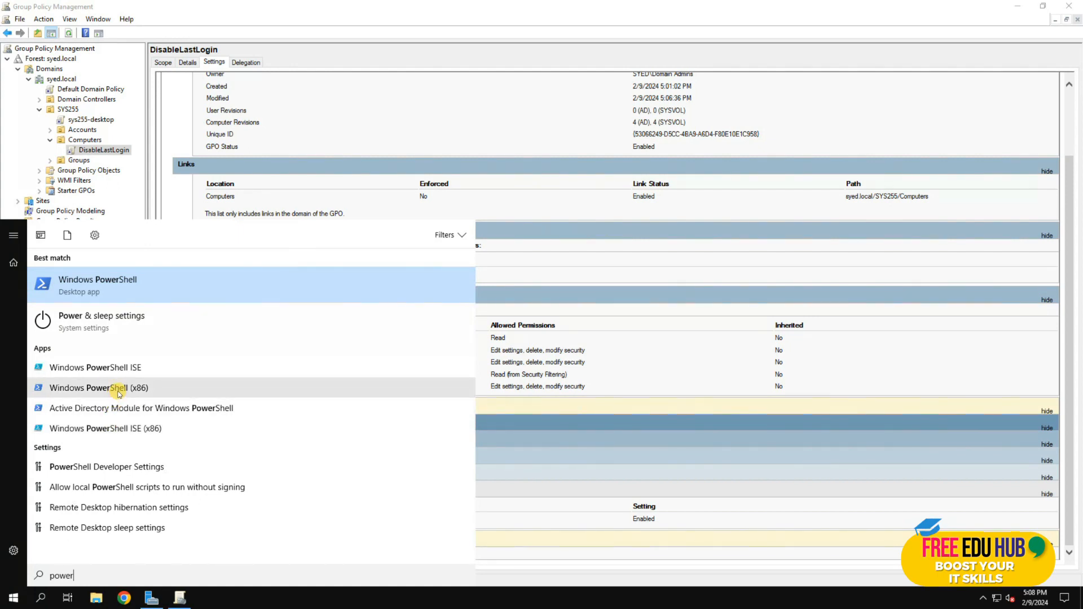
pyautogui.rightClick(103, 291)
pyautogui.click(125, 302)
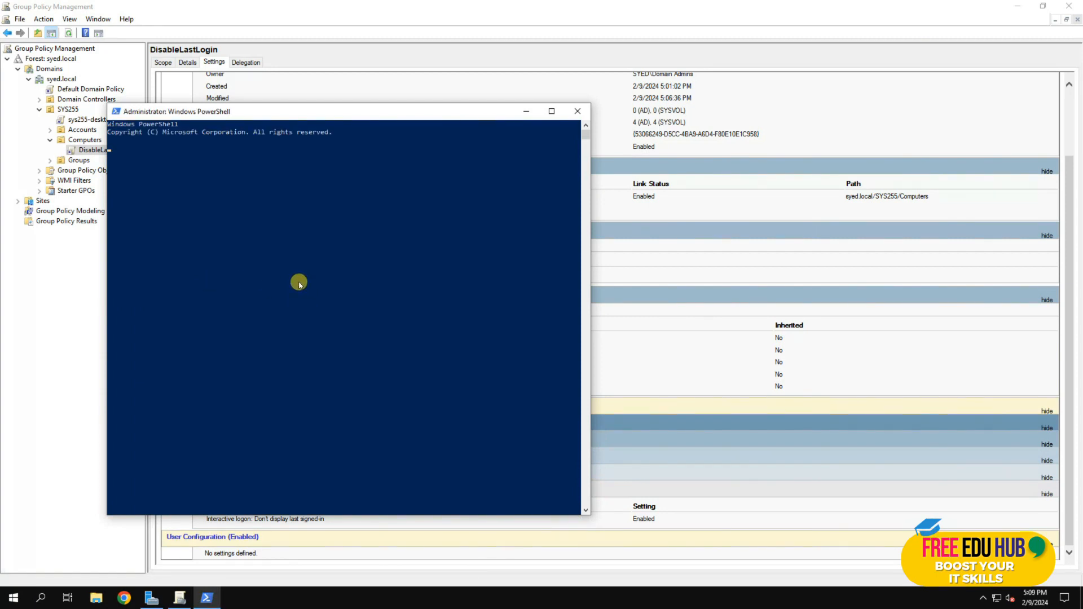
# - Force a group policy update on the server with the command gpupdate /force
pyautogui.click(137, 248)
pyautogui.write('gpu')
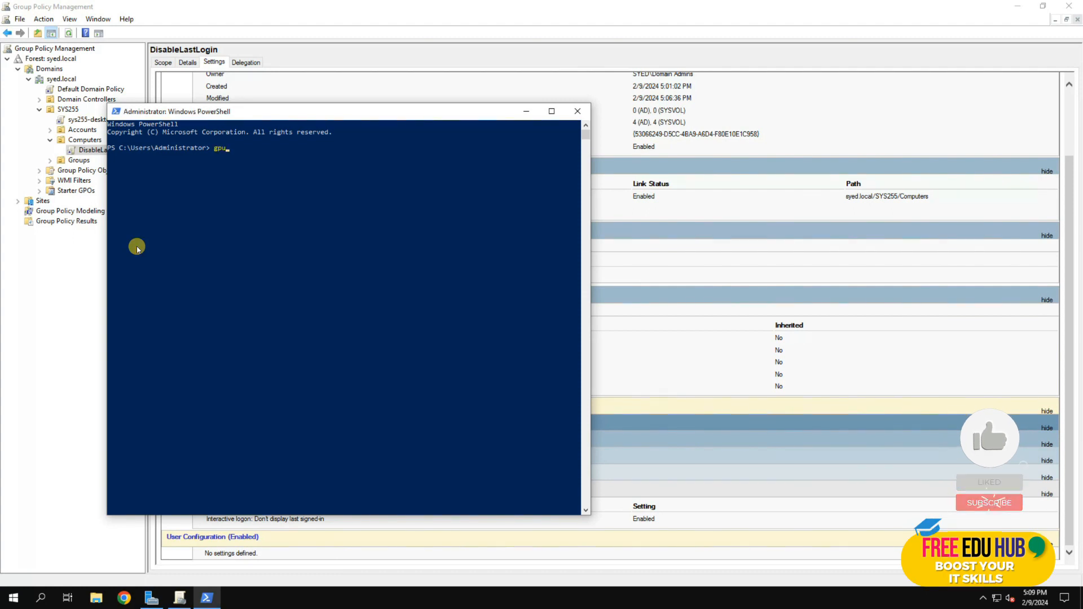
pyautogui.write('pdate /forc')
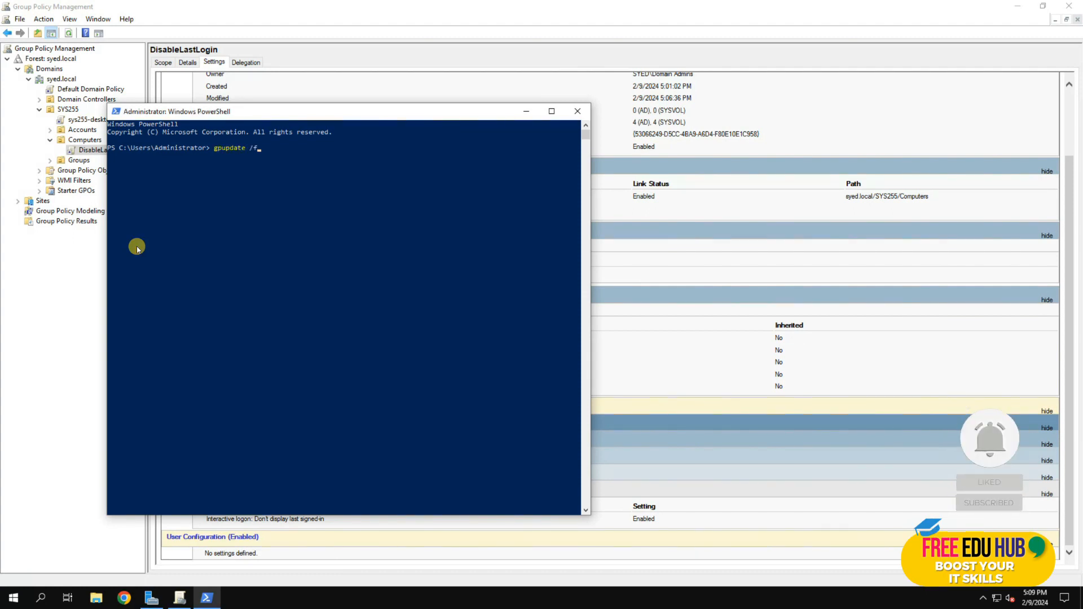
pyautogui.write('e')
pyautogui.press('Return')
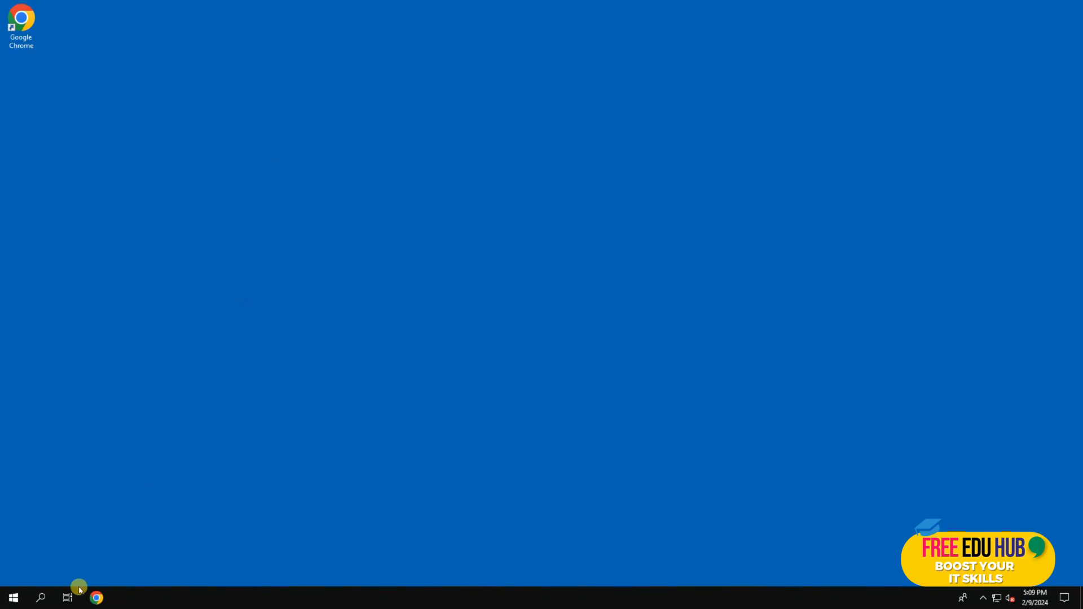
# - Switch to the workstation, find Windows PowerShell and launch it as administrator
pyautogui.click(12, 598)
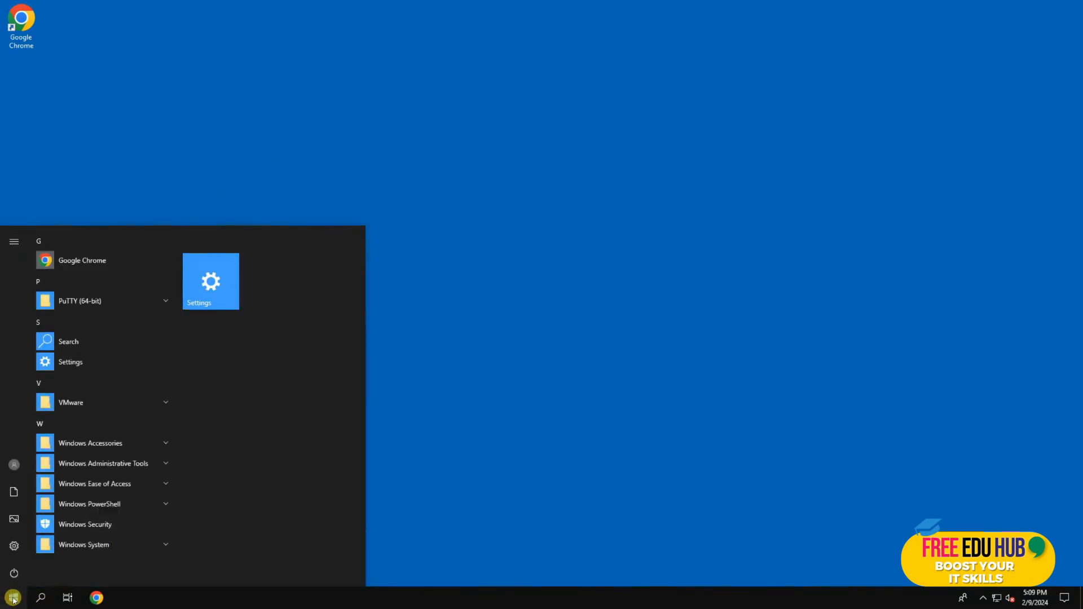
pyautogui.write('power')
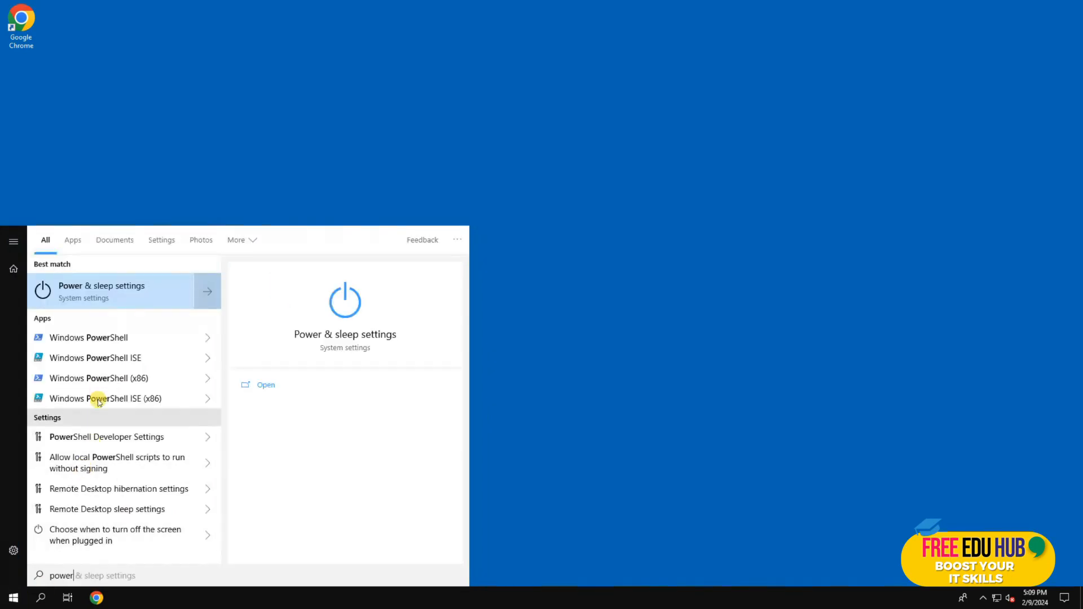
pyautogui.rightClick(93, 338)
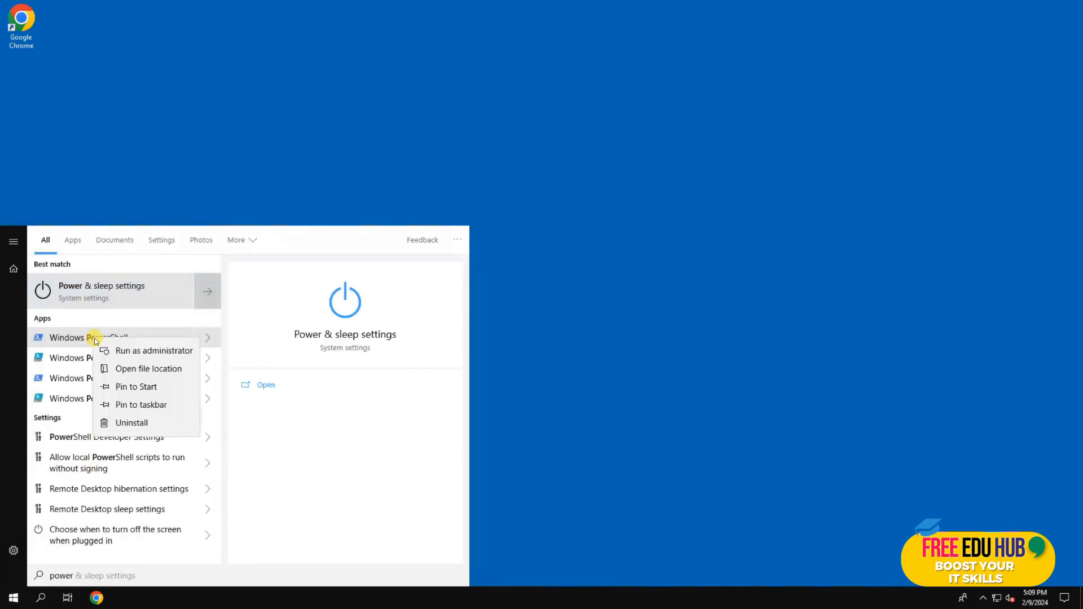
pyautogui.click(124, 351)
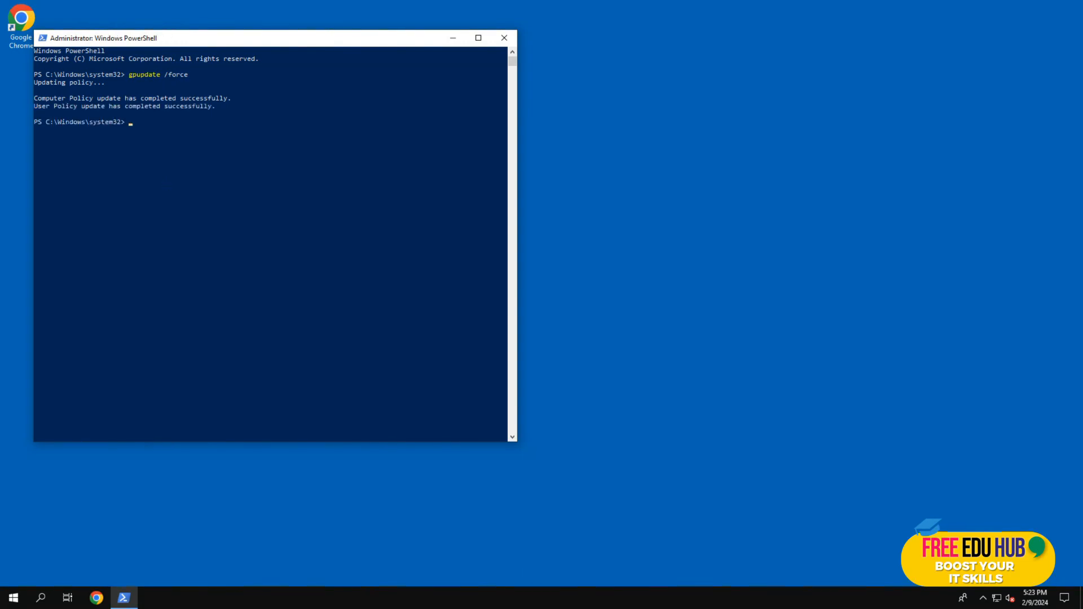
# - Run gpresult /scope computer /r on the workstation and examine the applied group policy objects in the enlarged window
pyautogui.write('gpresult /scope computer /r')
pyautogui.press('Return')
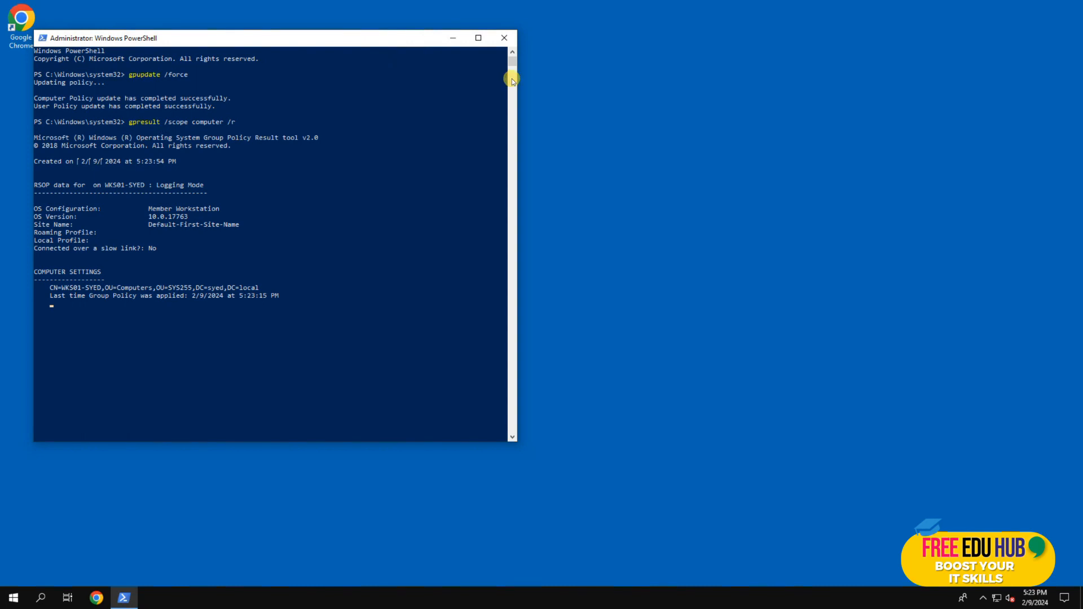
pyautogui.click(478, 37)
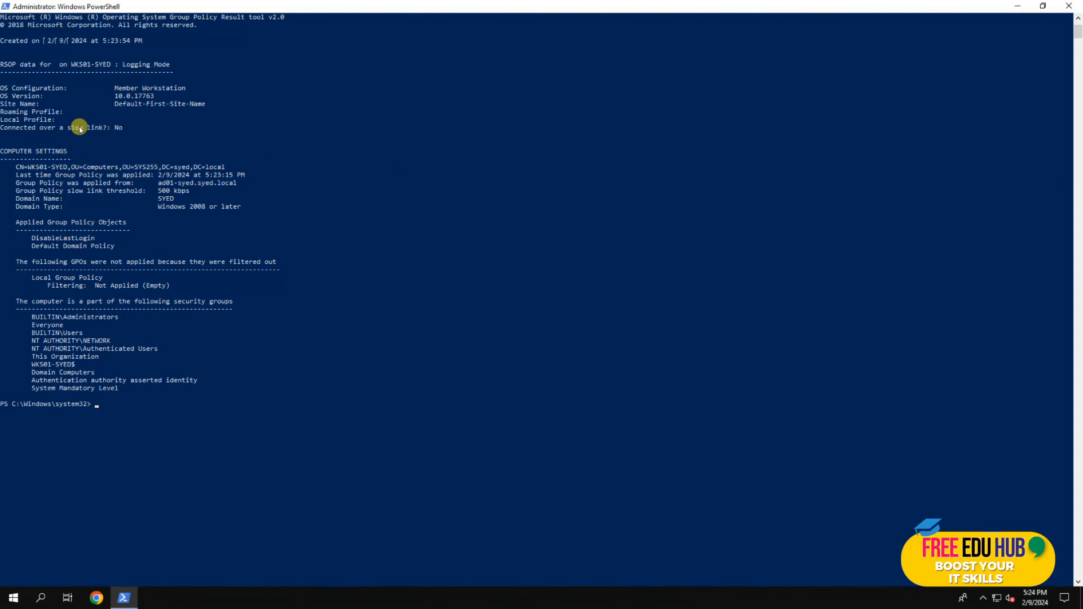
pyautogui.click(104, 238)
pyautogui.moveTo(93, 238); pyautogui.dragTo(19, 223)
pyautogui.click(63, 246)
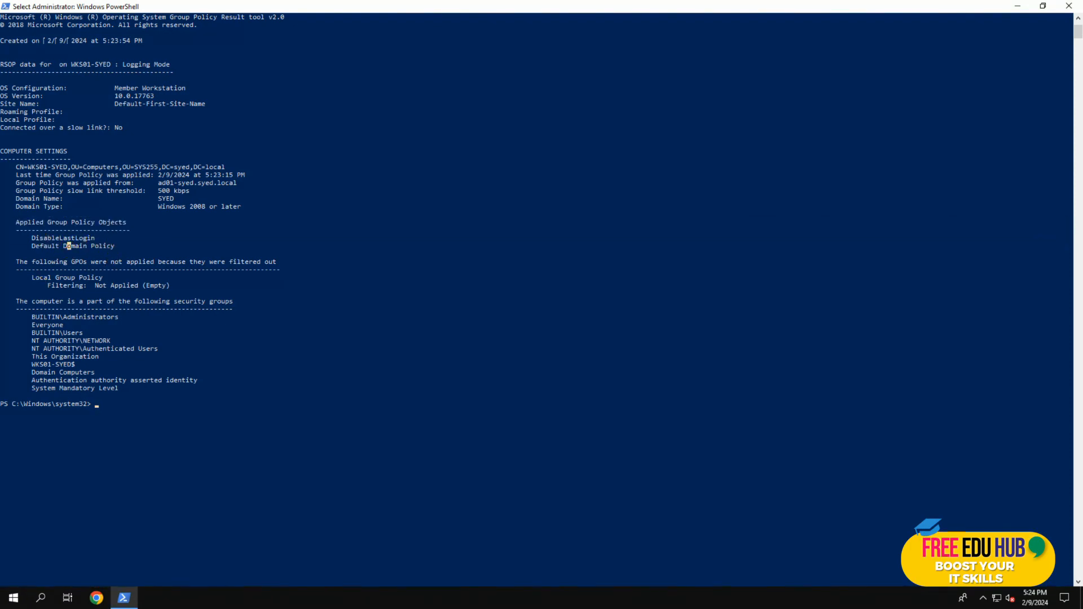
# - Close the PowerShell window and sign out of the workstation
pyautogui.click(1069, 6)
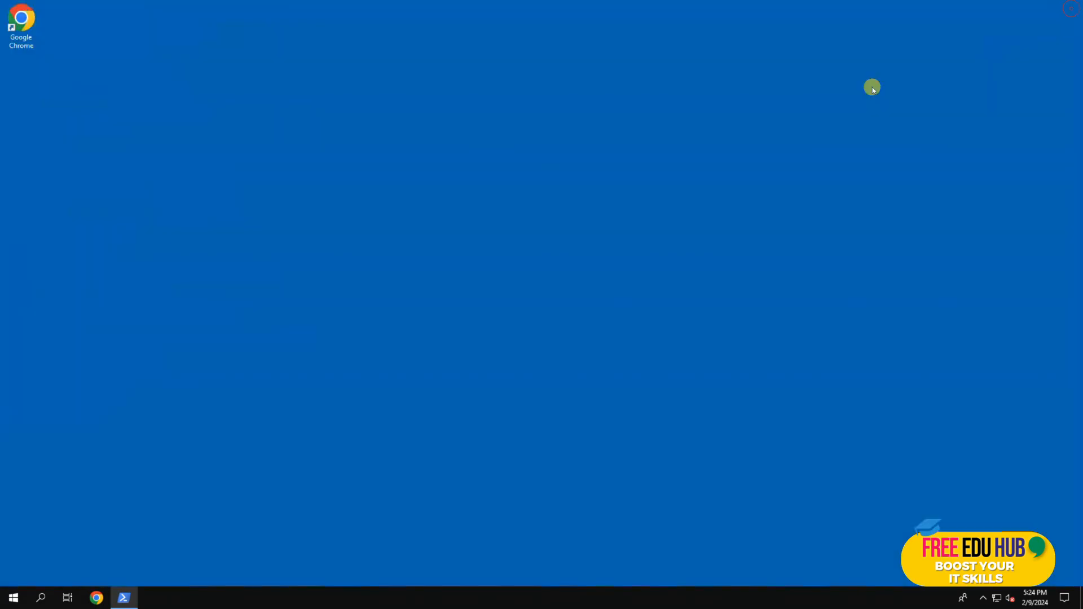
pyautogui.rightClick(14, 596)
pyautogui.moveTo(93, 565)
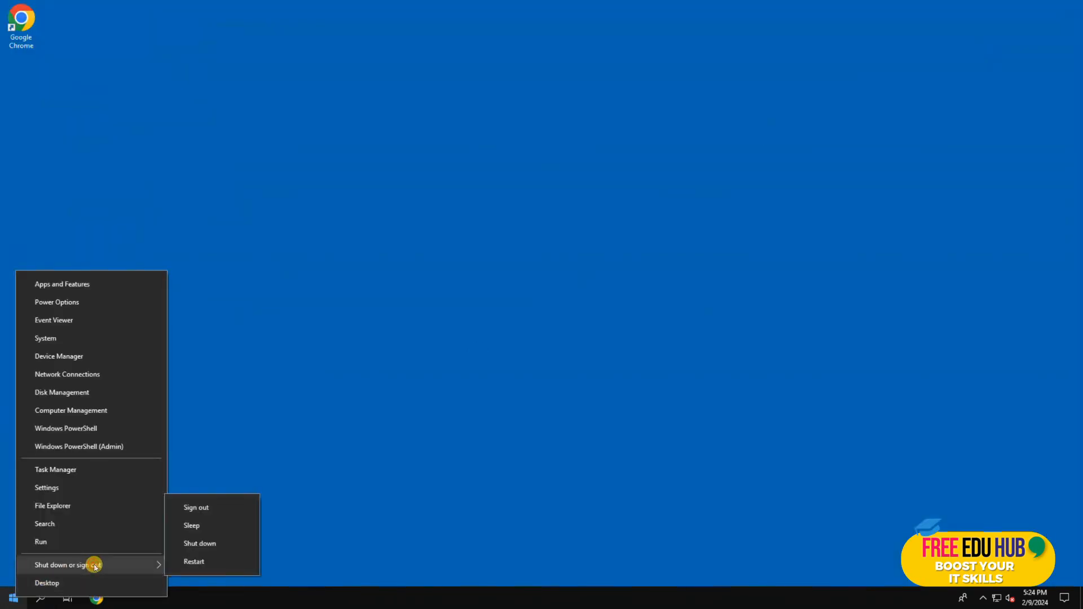
pyautogui.click(209, 508)
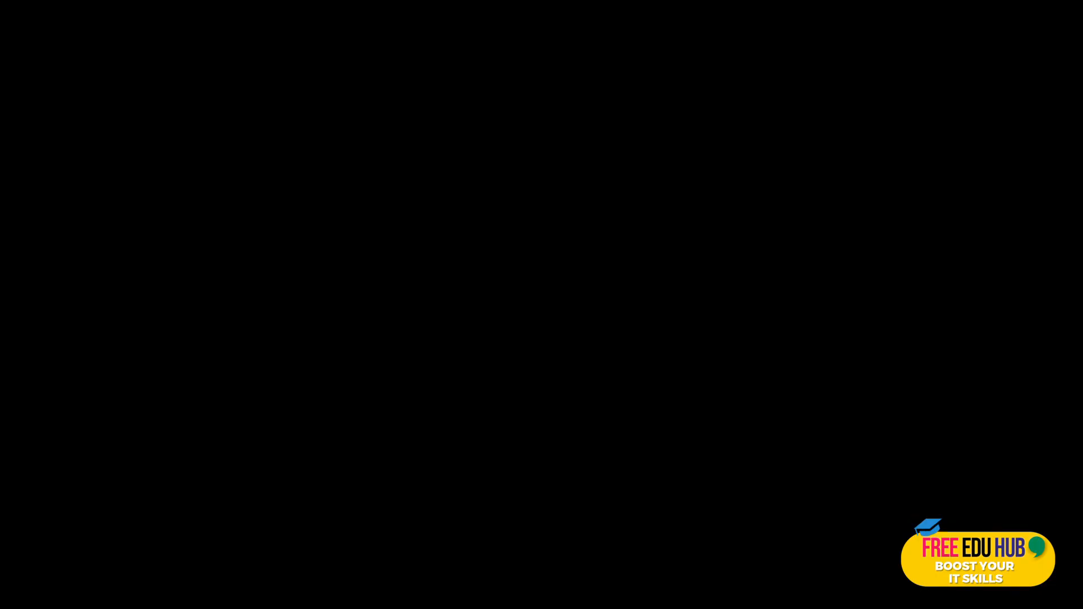